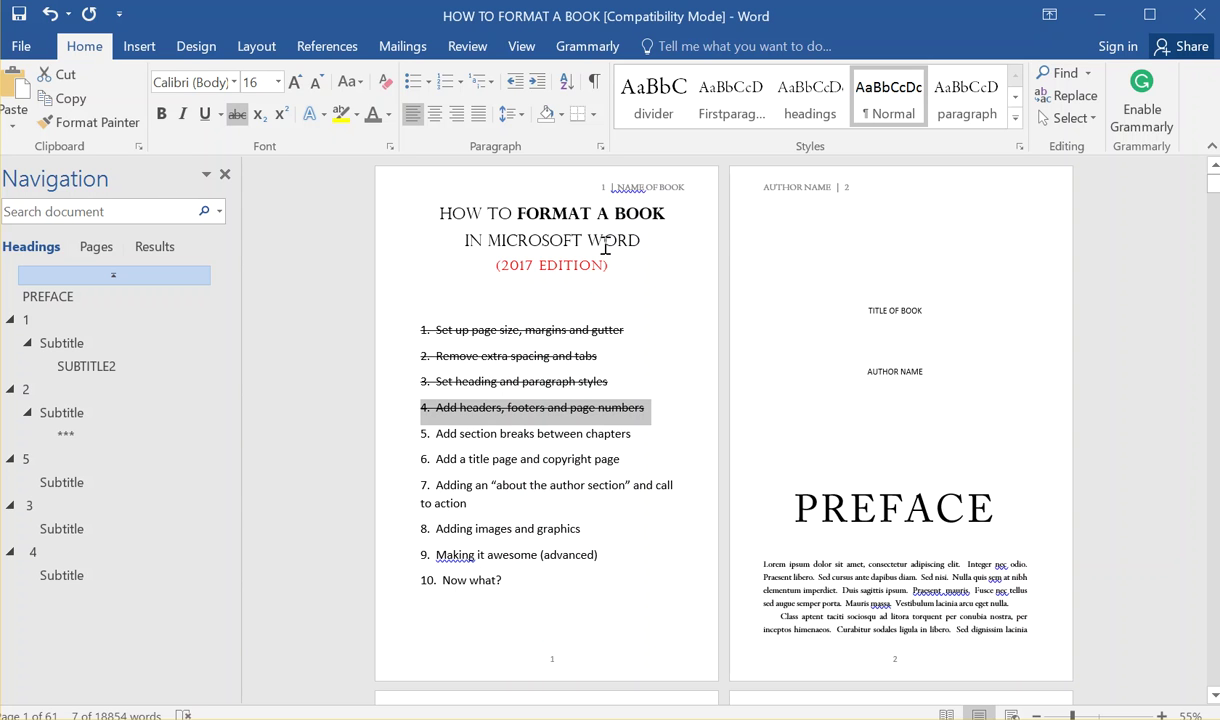
Step: Show one page at 100% zoom and select checklist item 'Add section breaks between chapters'
left_click(521, 46)
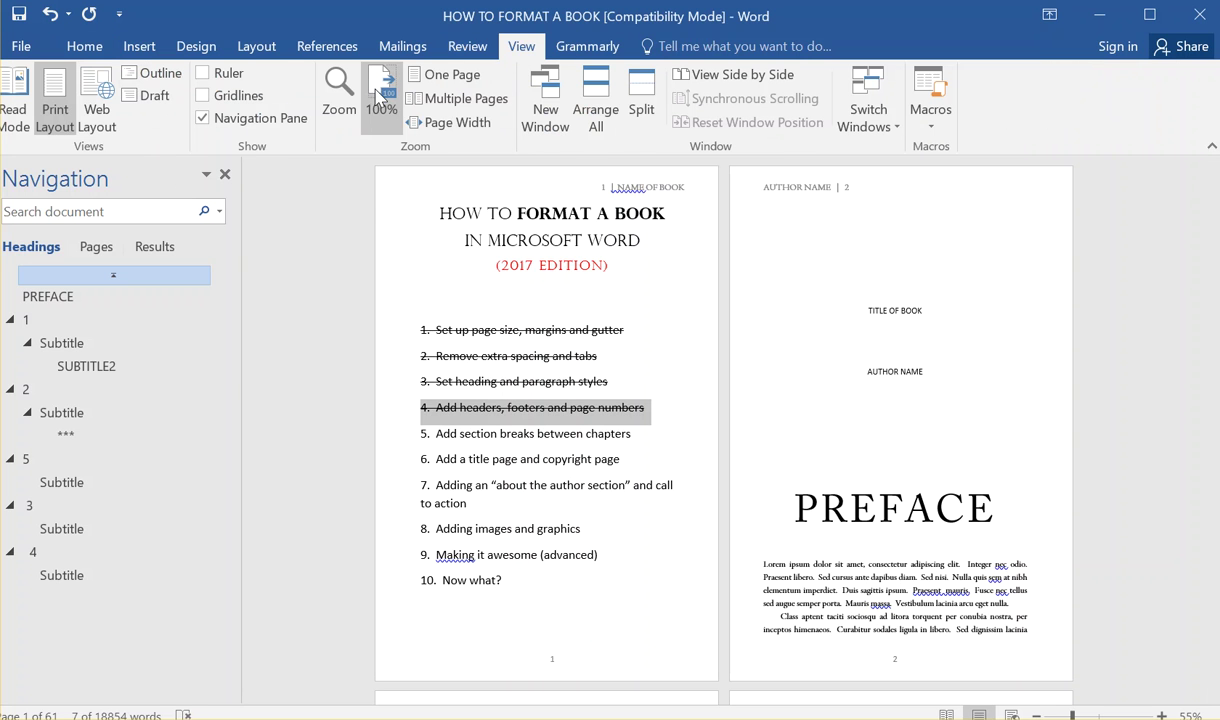
left_click(452, 80)
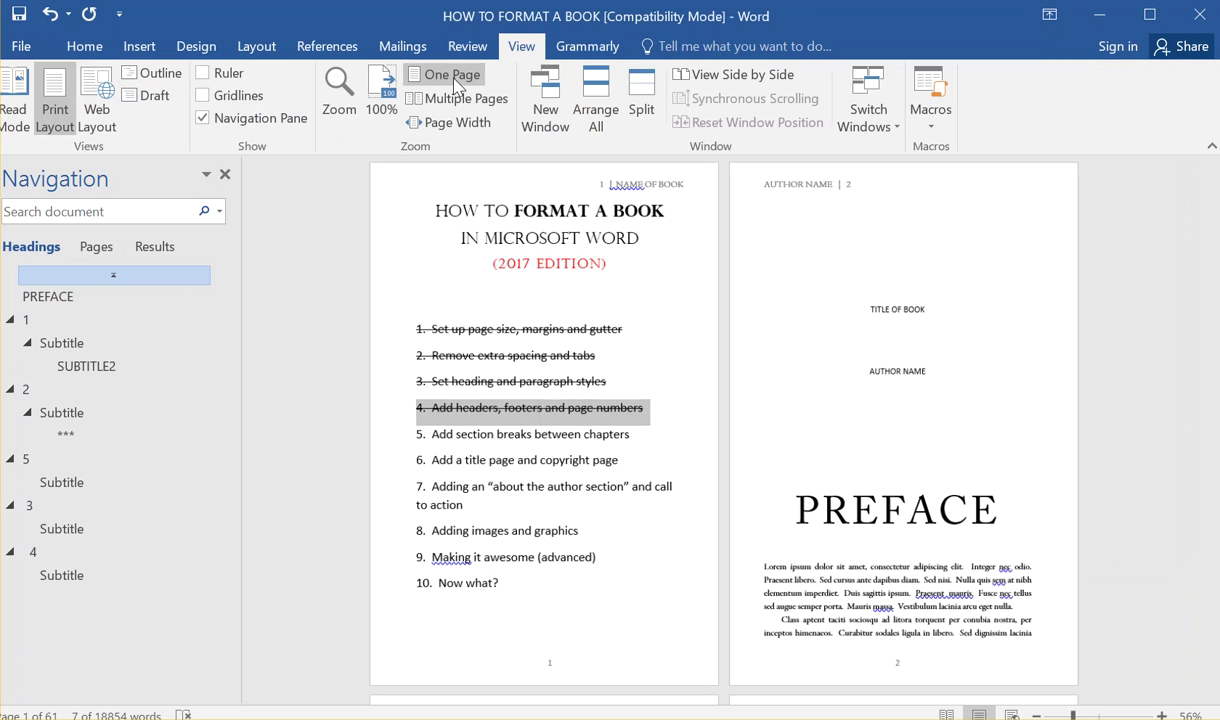
left_click(381, 98)
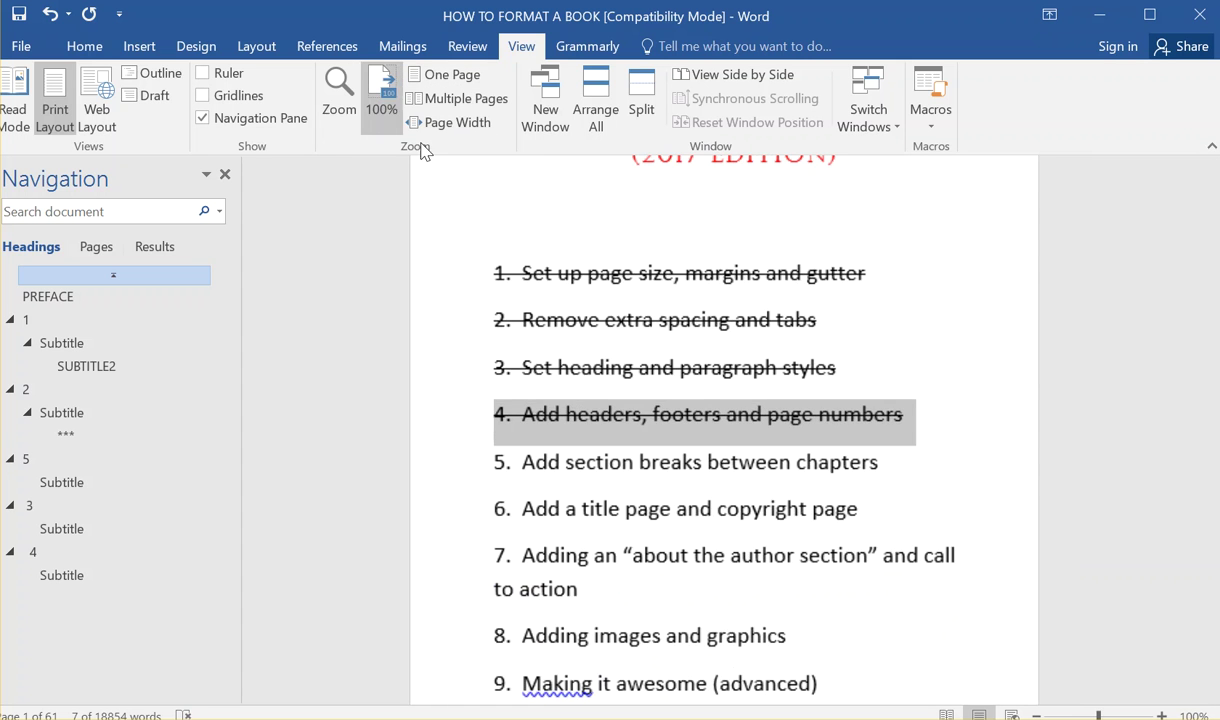
left_click(671, 464)
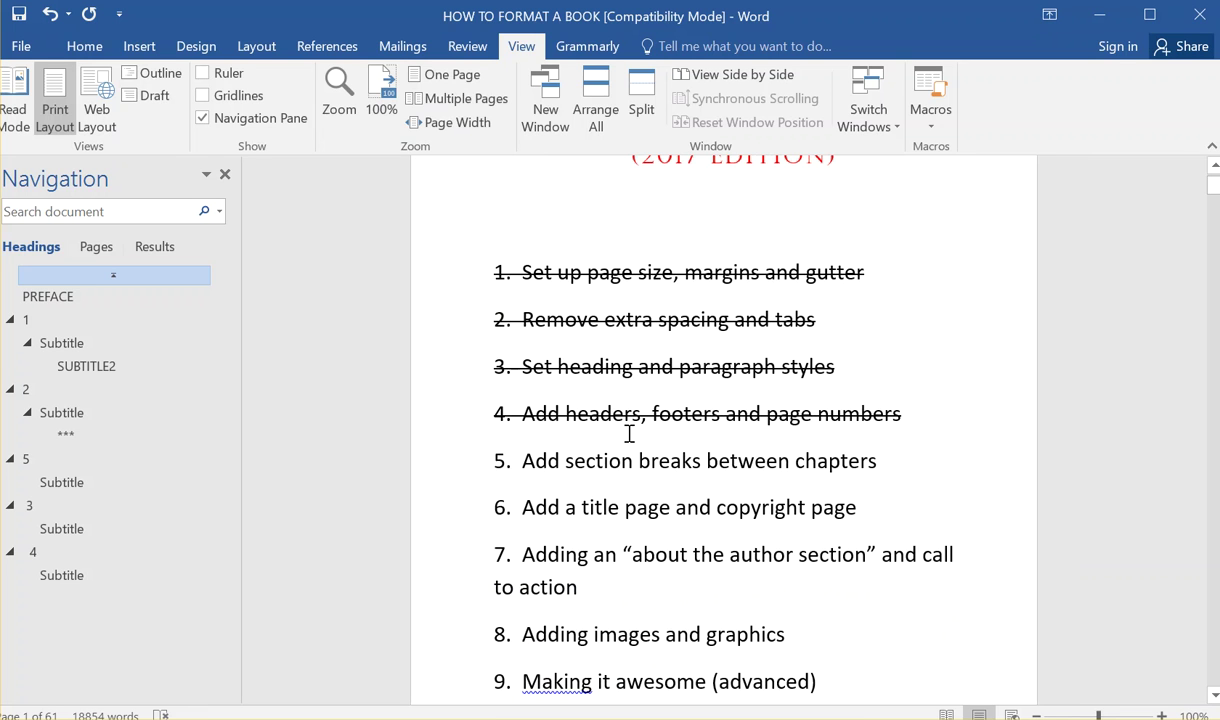
left_click_drag(512, 460, 817, 487)
Step: Jump to chapter 1 via the Navigation pane and place the cursor at the Preface's end on page 6
scroll(520, 504, "down", 10)
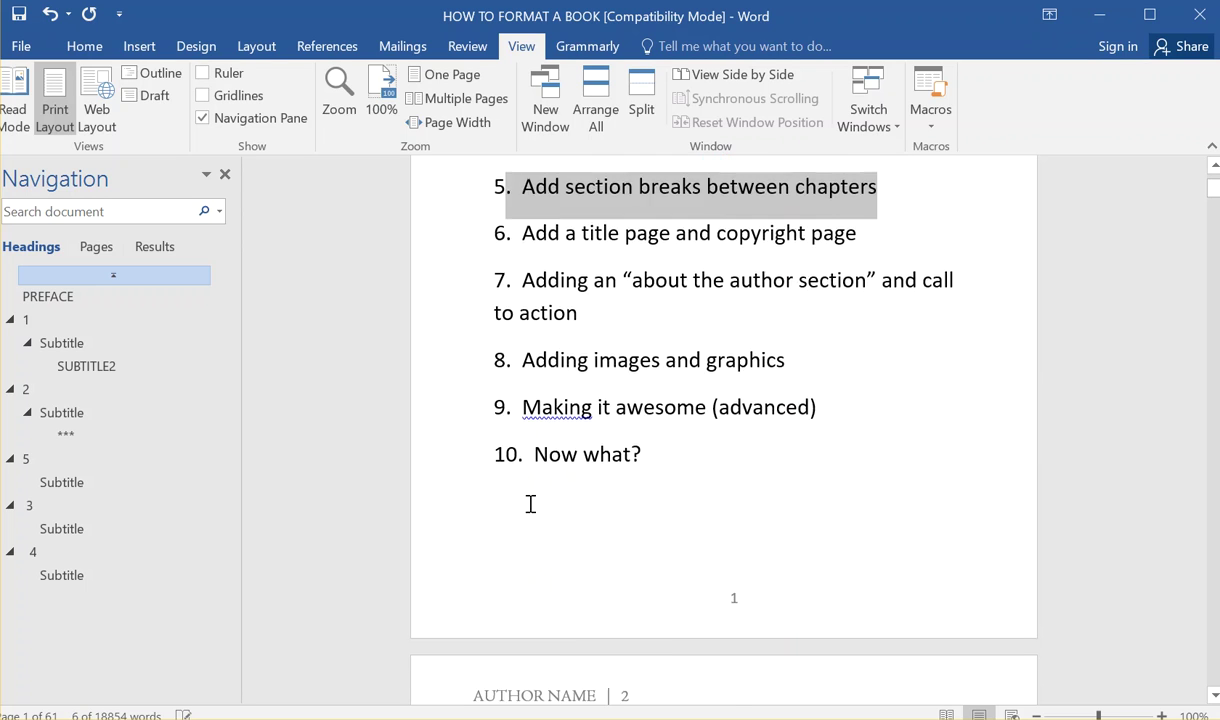
scroll(531, 509, "down", 5)
scroll(544, 498, "up", 3)
scroll(550, 496, "down", 15)
scroll(551, 507, "down", 1)
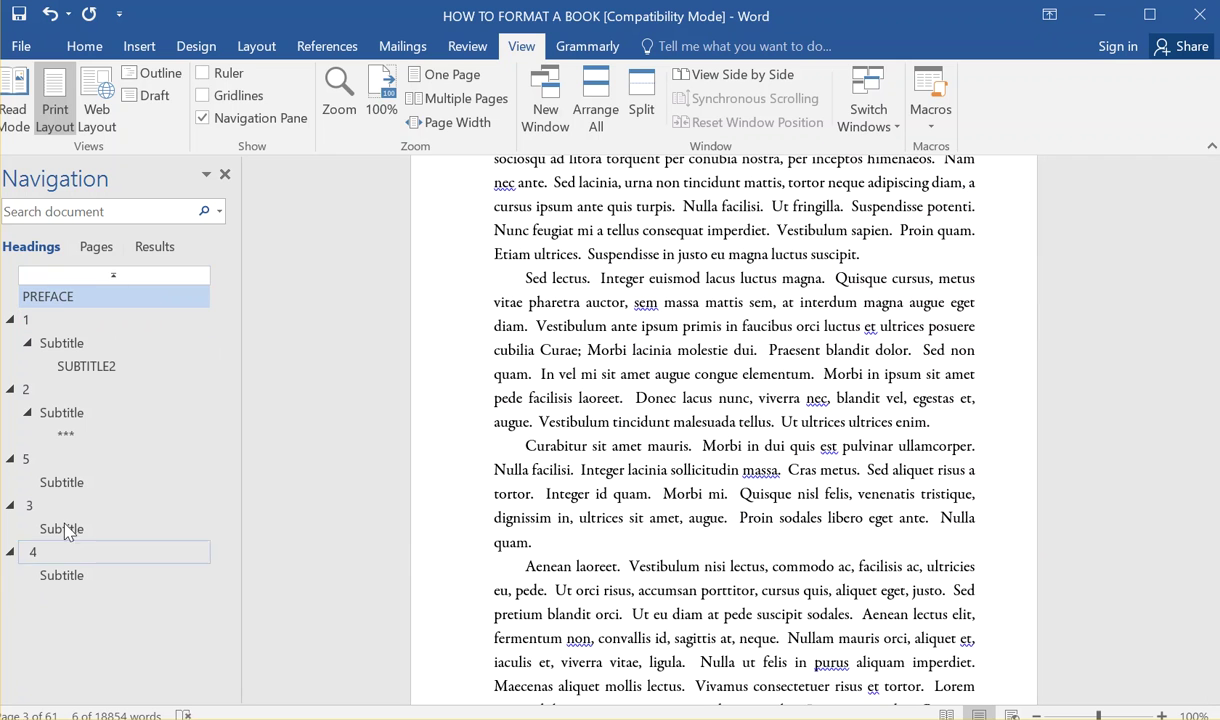
left_click(24, 319)
left_click(60, 392)
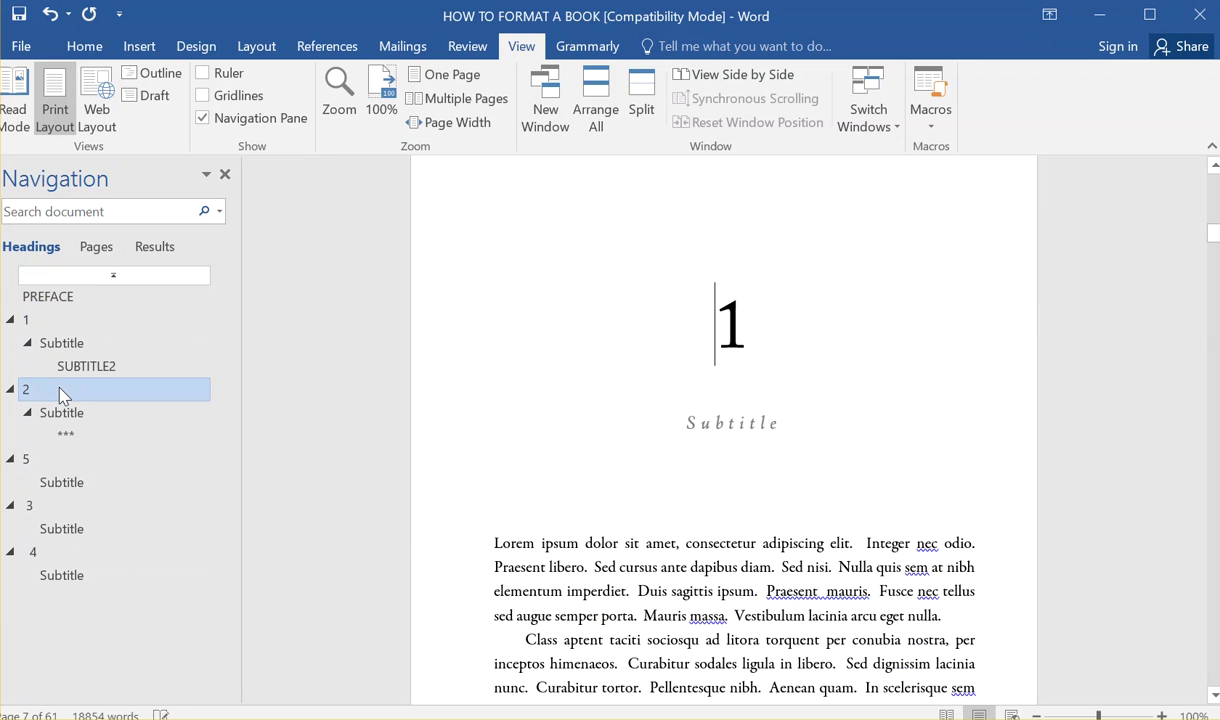
left_click(60, 322)
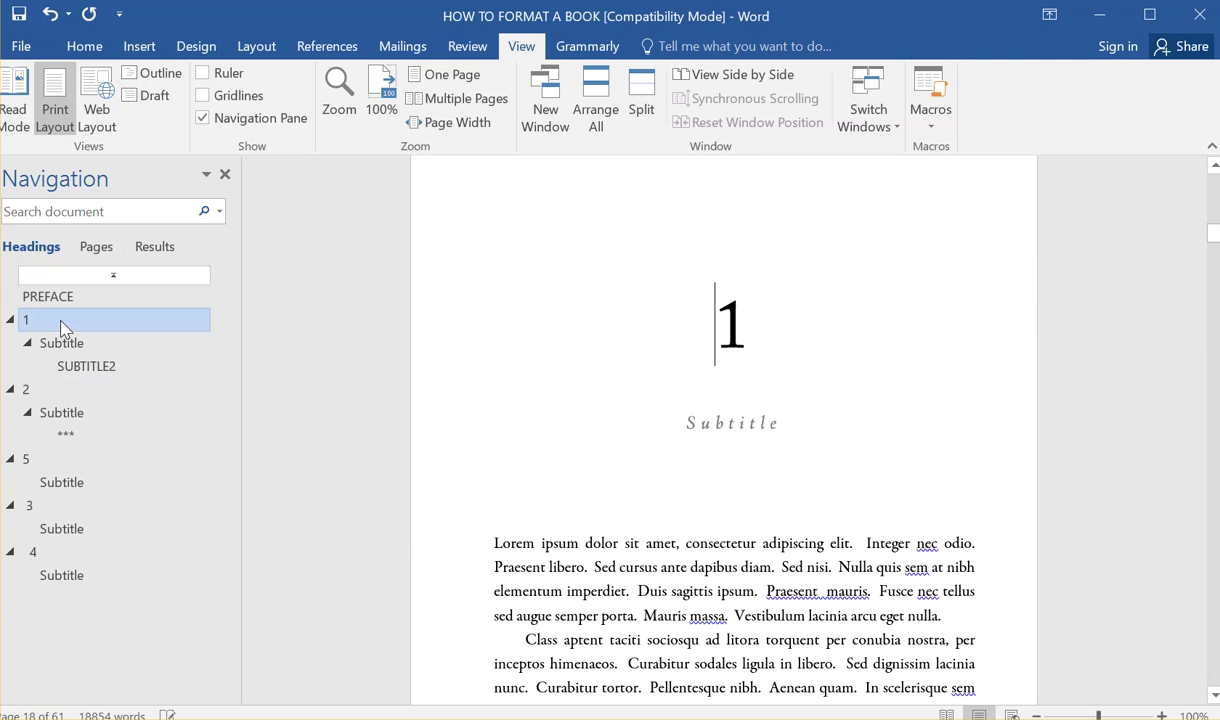
scroll(719, 313, "up", 3)
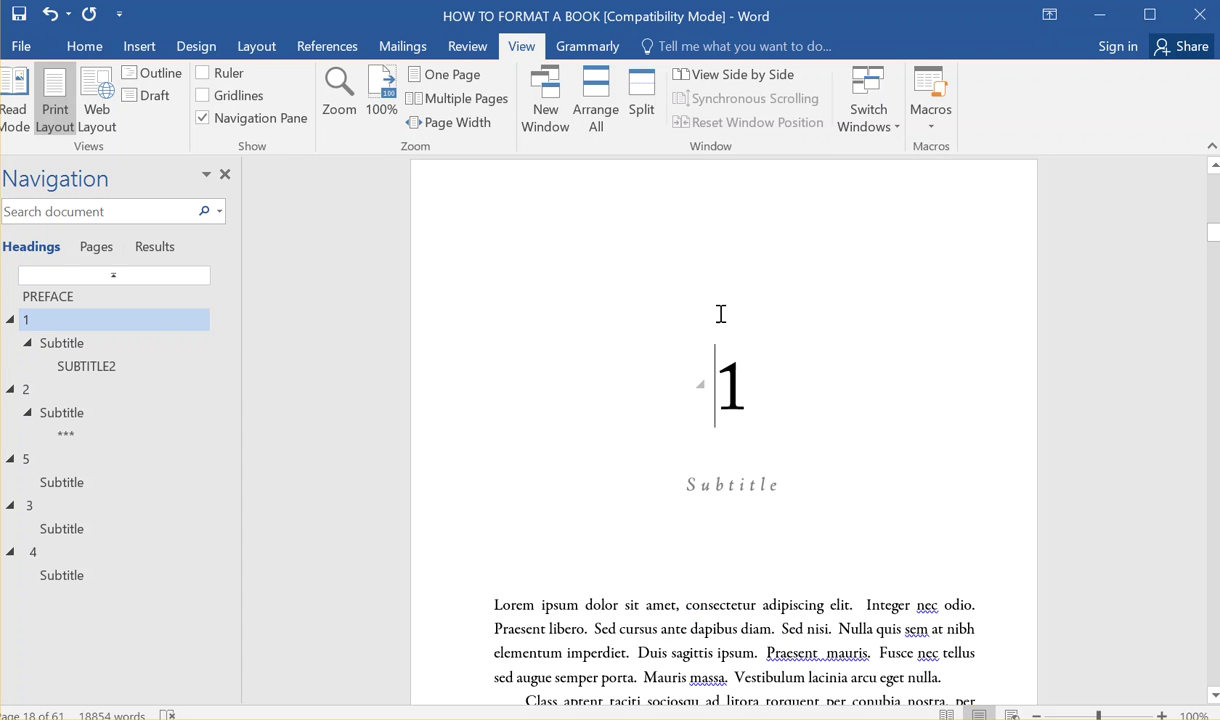
scroll(722, 333, "up", 10)
scroll(675, 321, "down", 4)
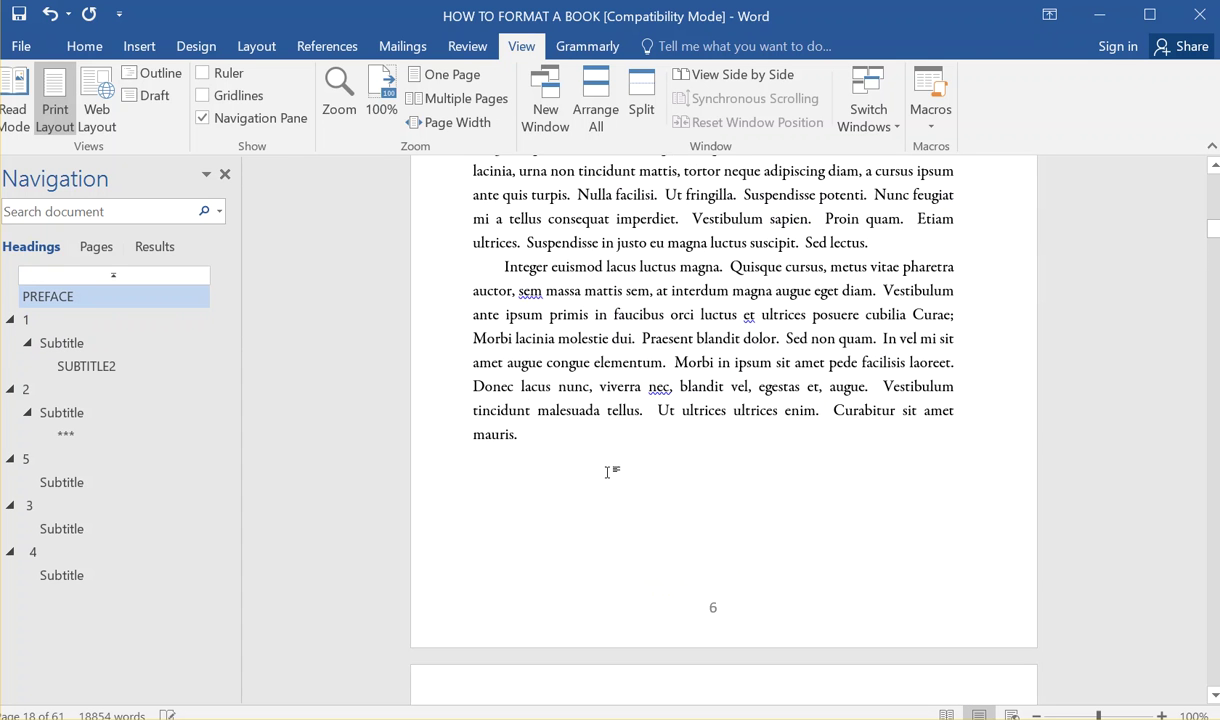
left_click(578, 425)
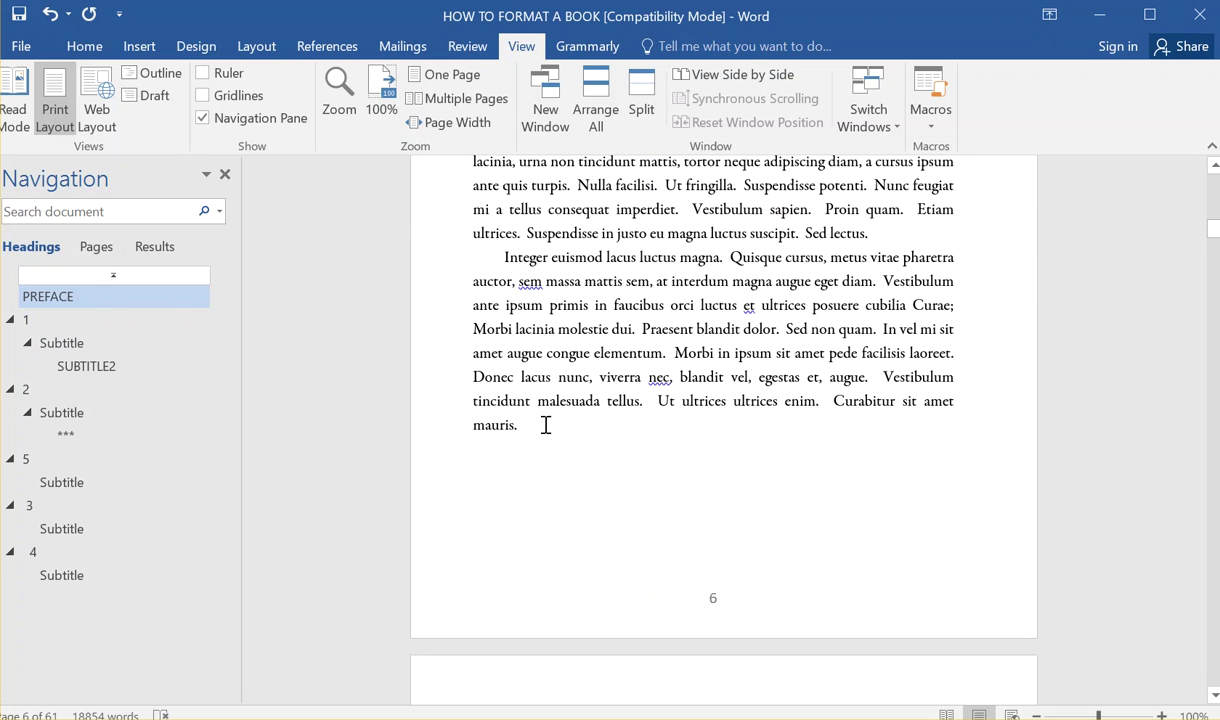
Step: Insert a Next Page section break after the Preface
left_click(254, 48)
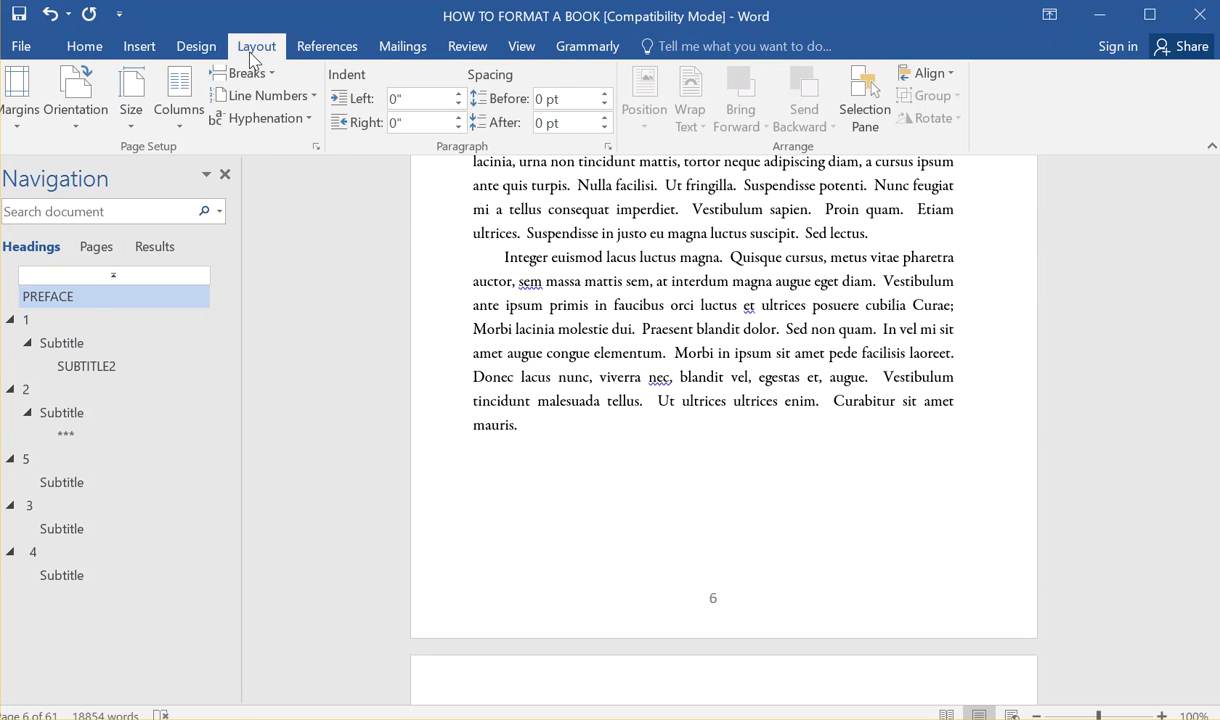
left_click(245, 73)
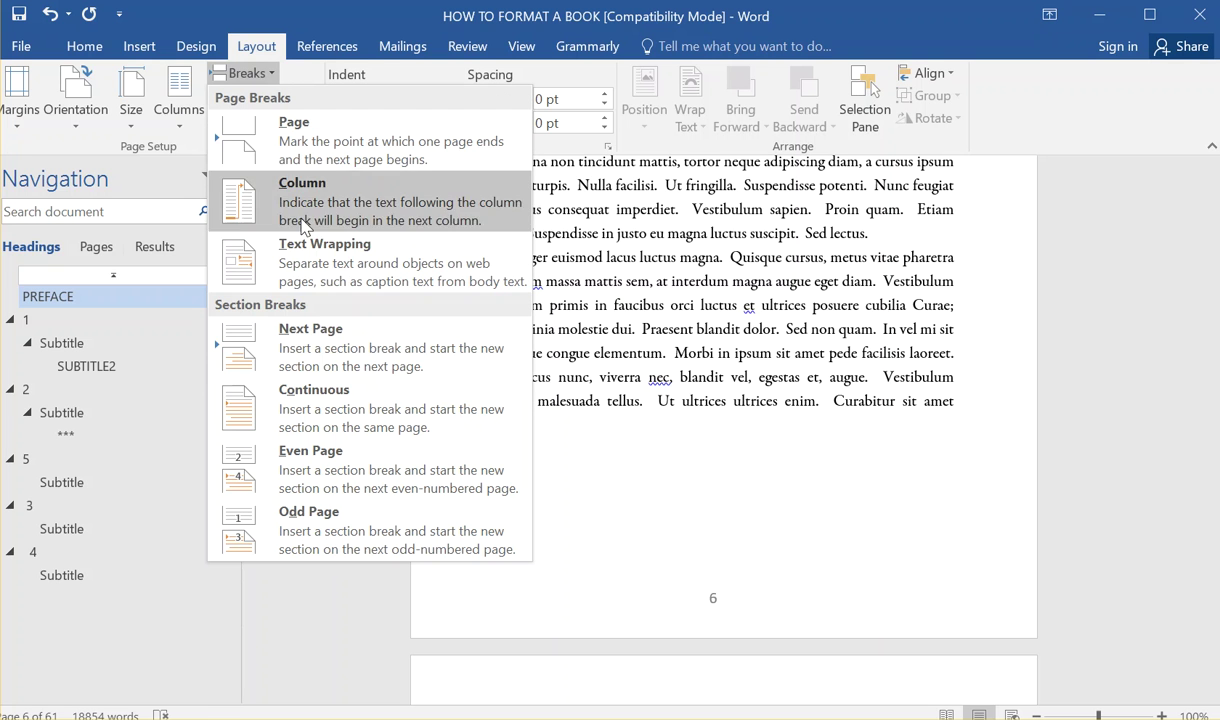
left_click(367, 347)
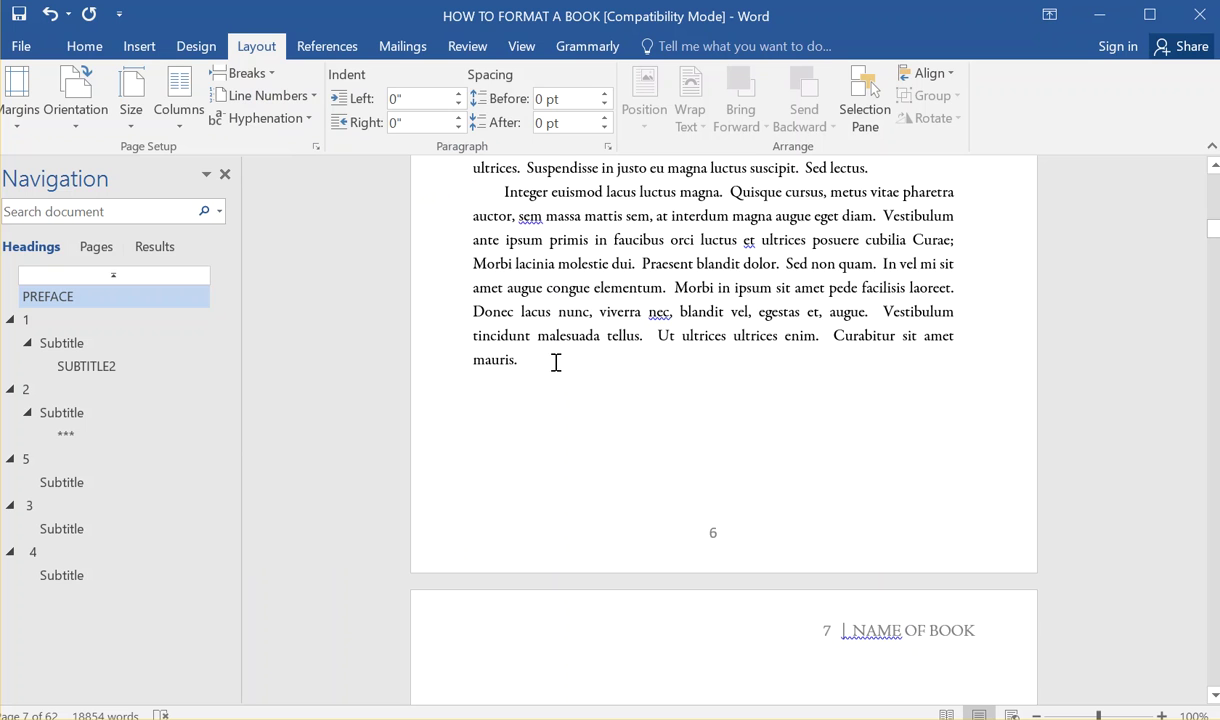
scroll(560, 370, "down", 10)
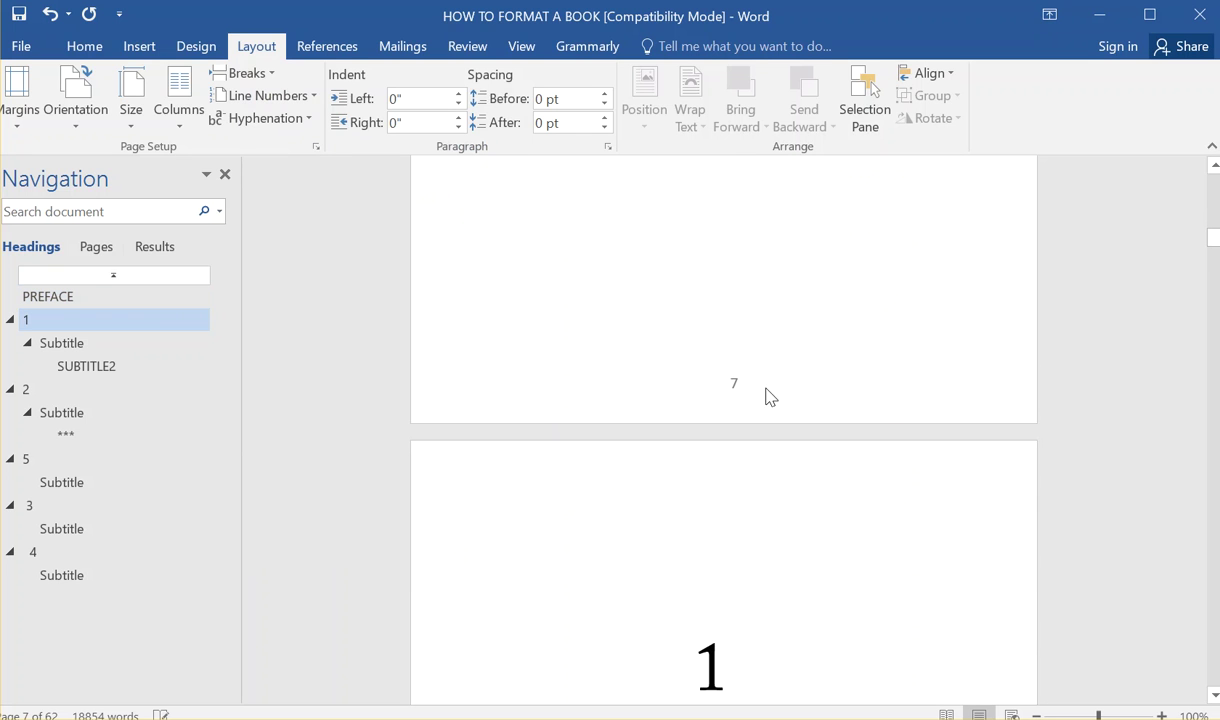
scroll(640, 559, "up", 1)
scroll(678, 518, "down", 3)
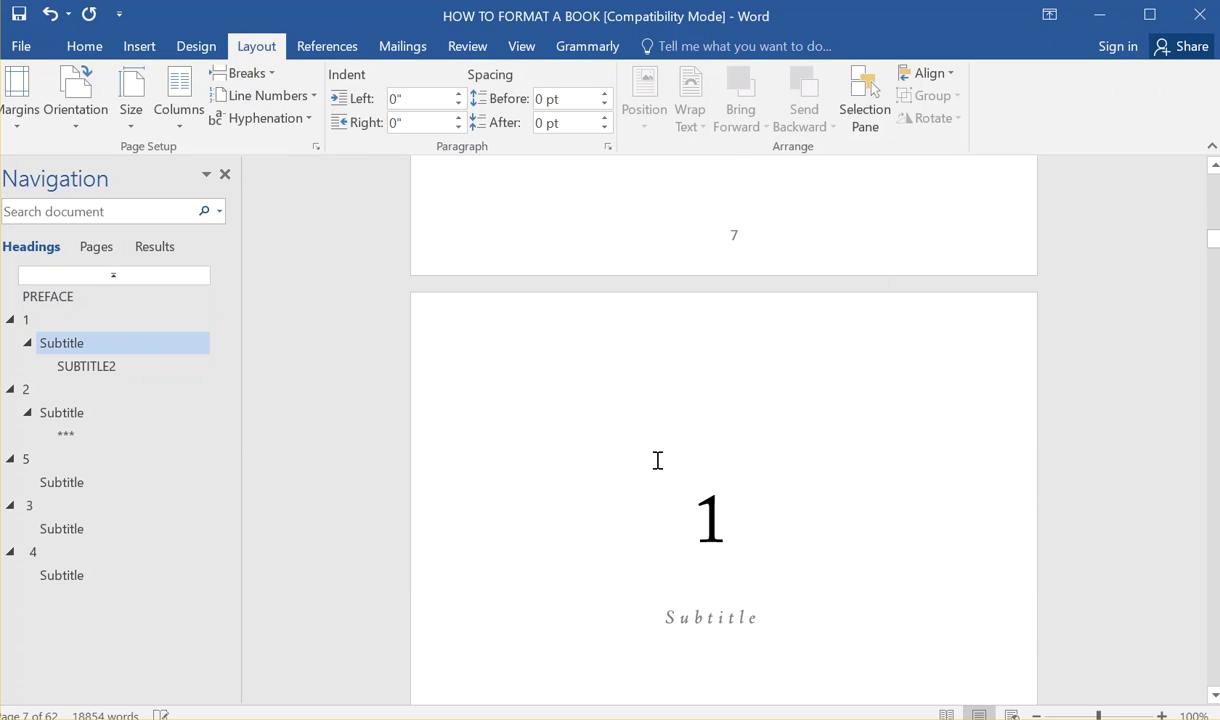
Step: Delete the extra blank page 7 so chapter 1 directly follows page 6
left_click(664, 521)
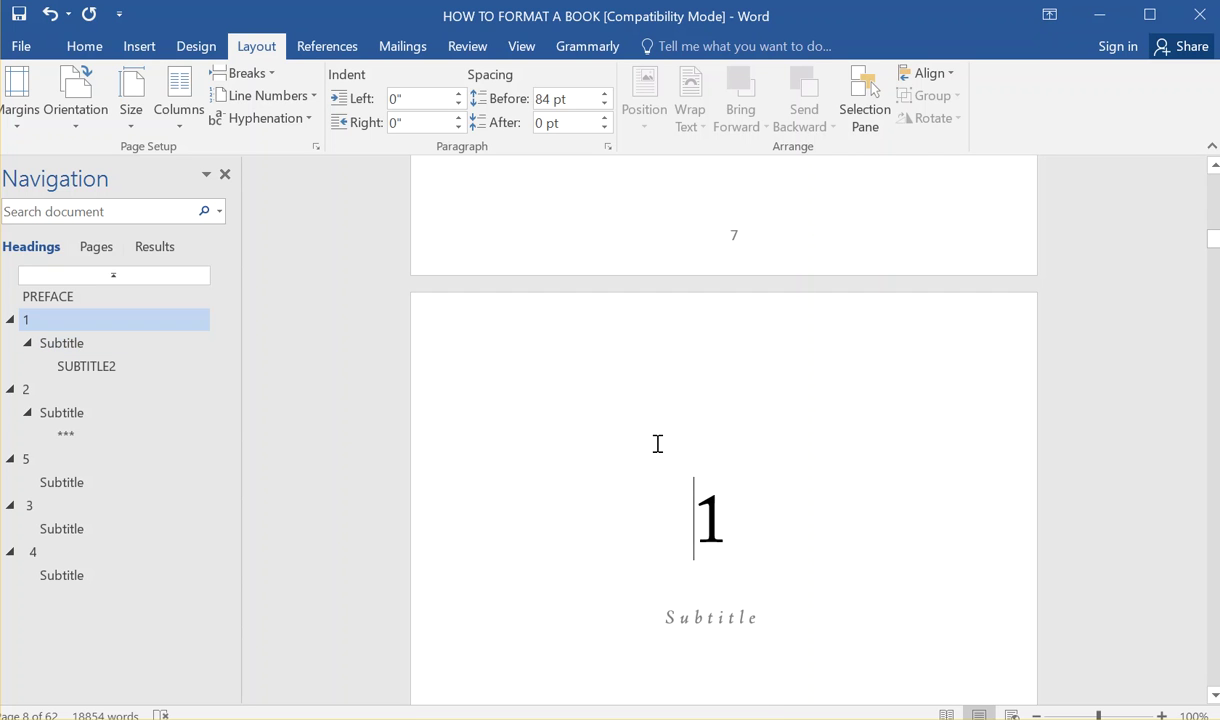
scroll(656, 441, "up", 8)
scroll(602, 441, "up", 1)
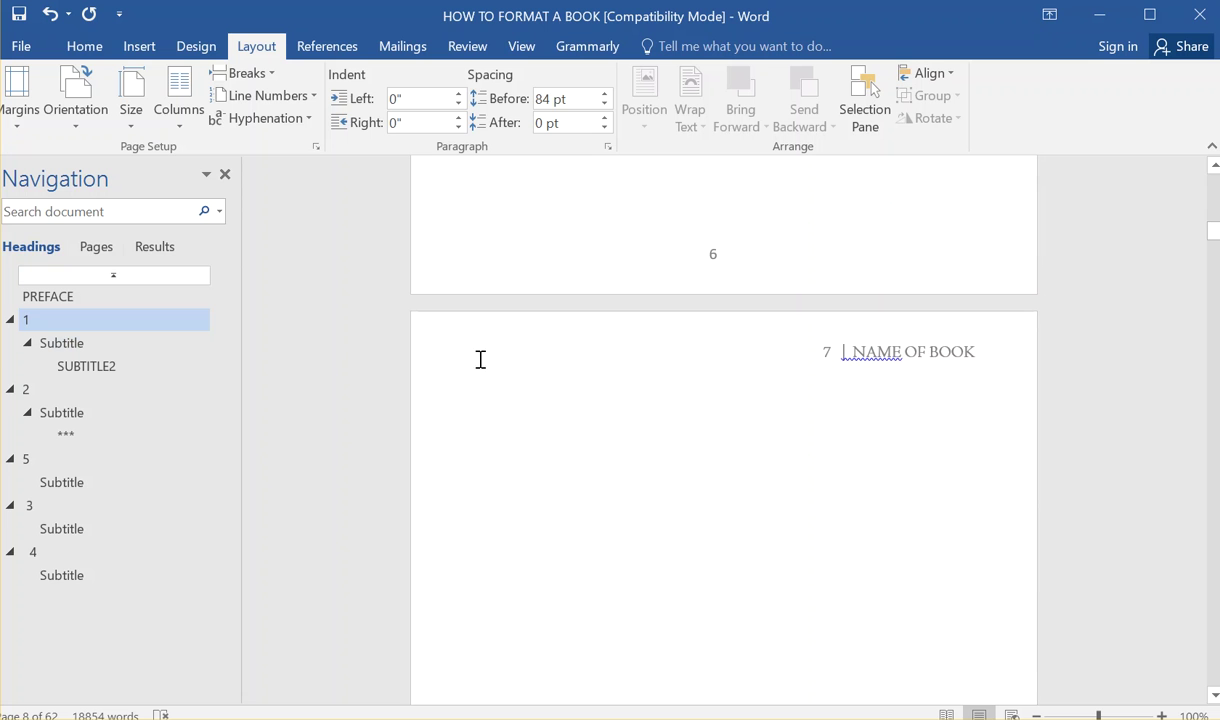
double_click(547, 425)
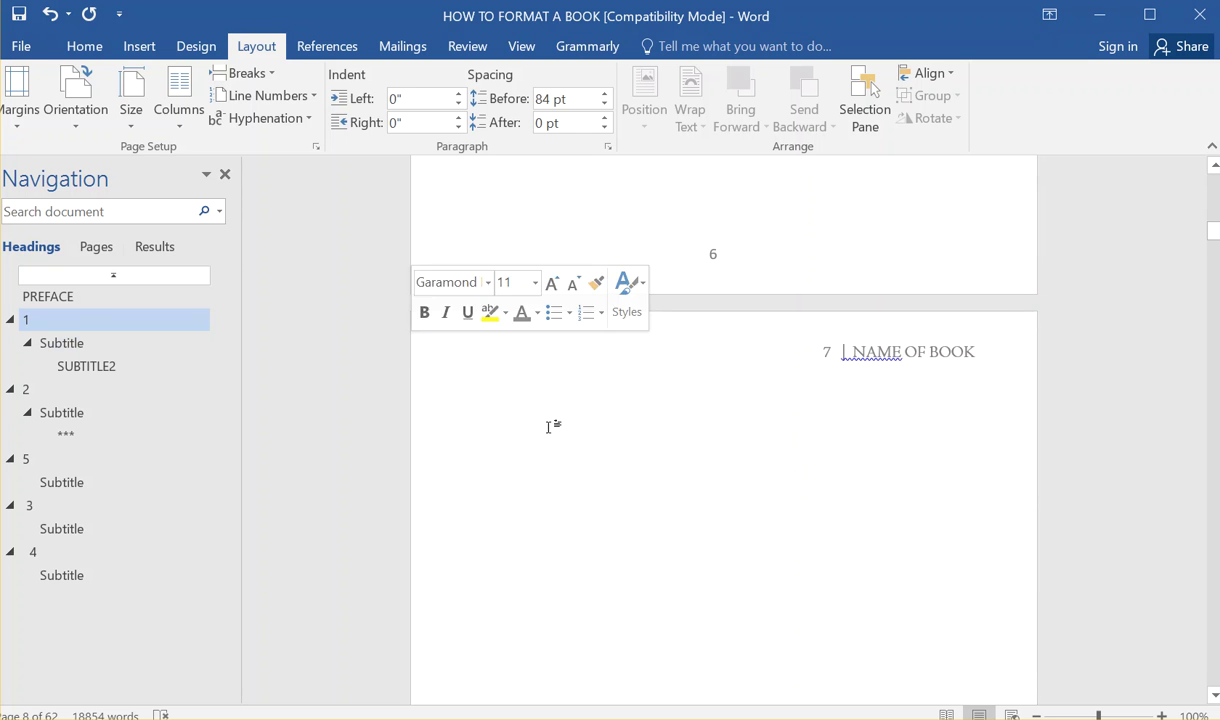
key("Delete")
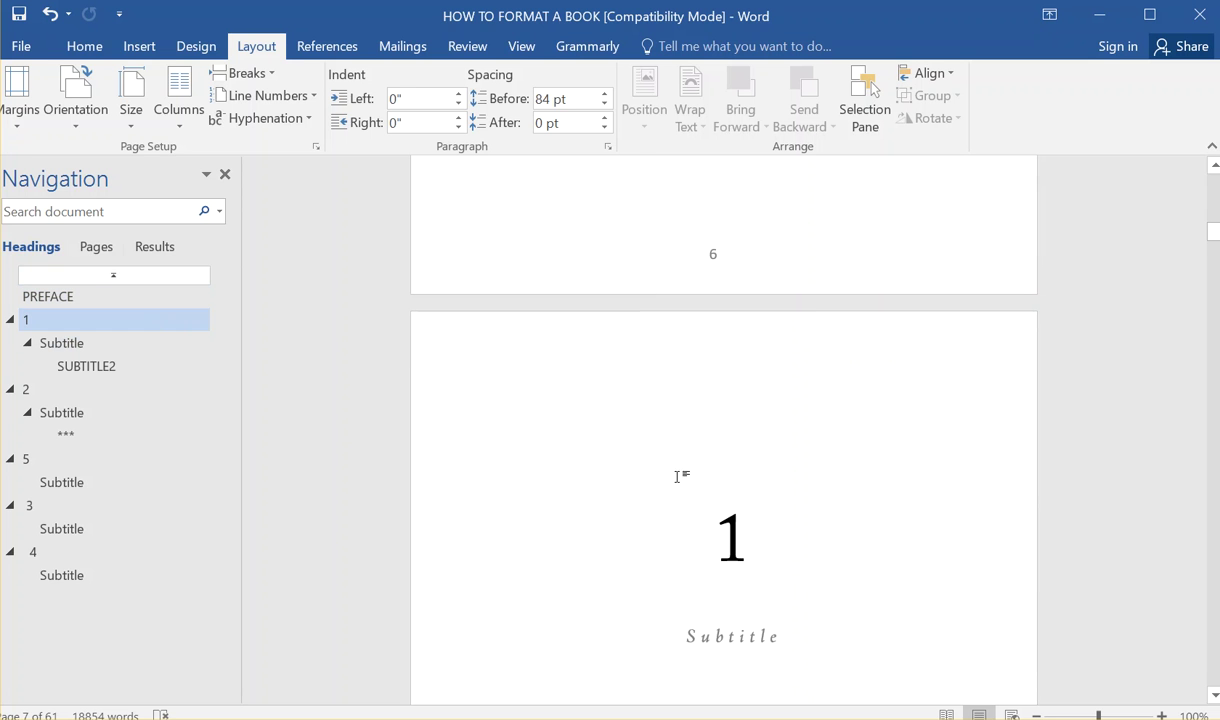
scroll(692, 472, "up", 6)
scroll(688, 475, "down", 12)
scroll(688, 475, "down", 5)
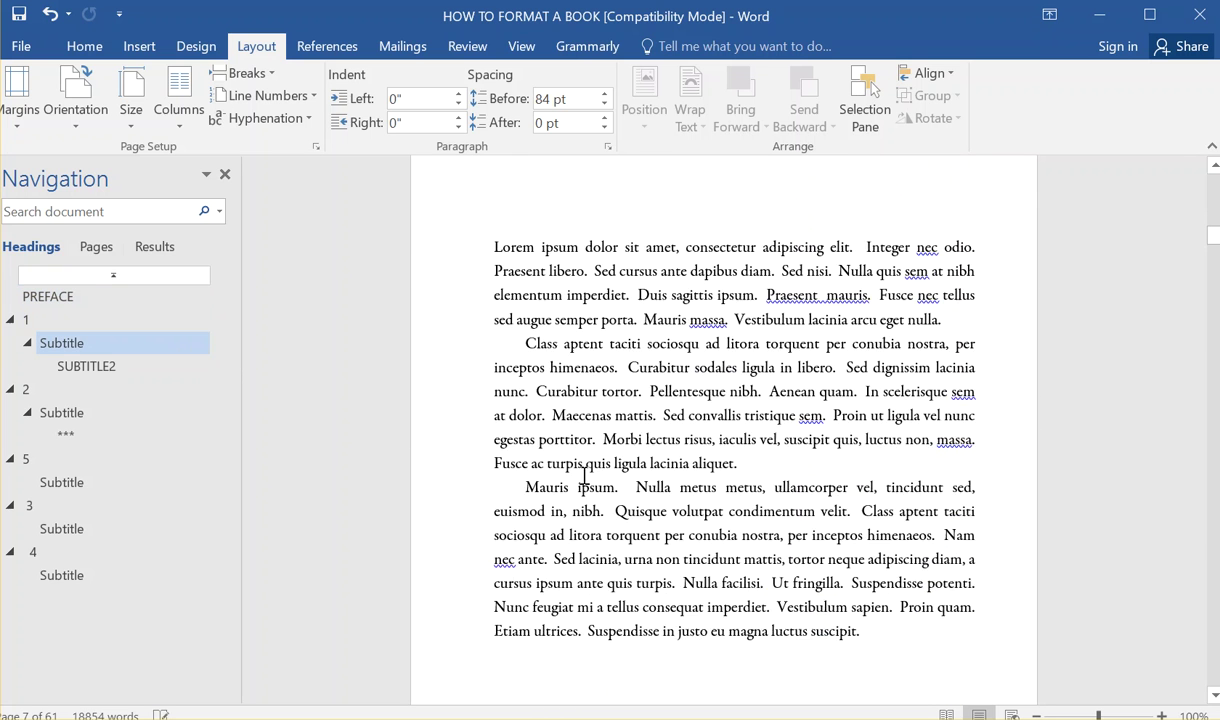
Step: Insert a Next Page section break at the end of chapter 1, before chapter 2
left_click(45, 392)
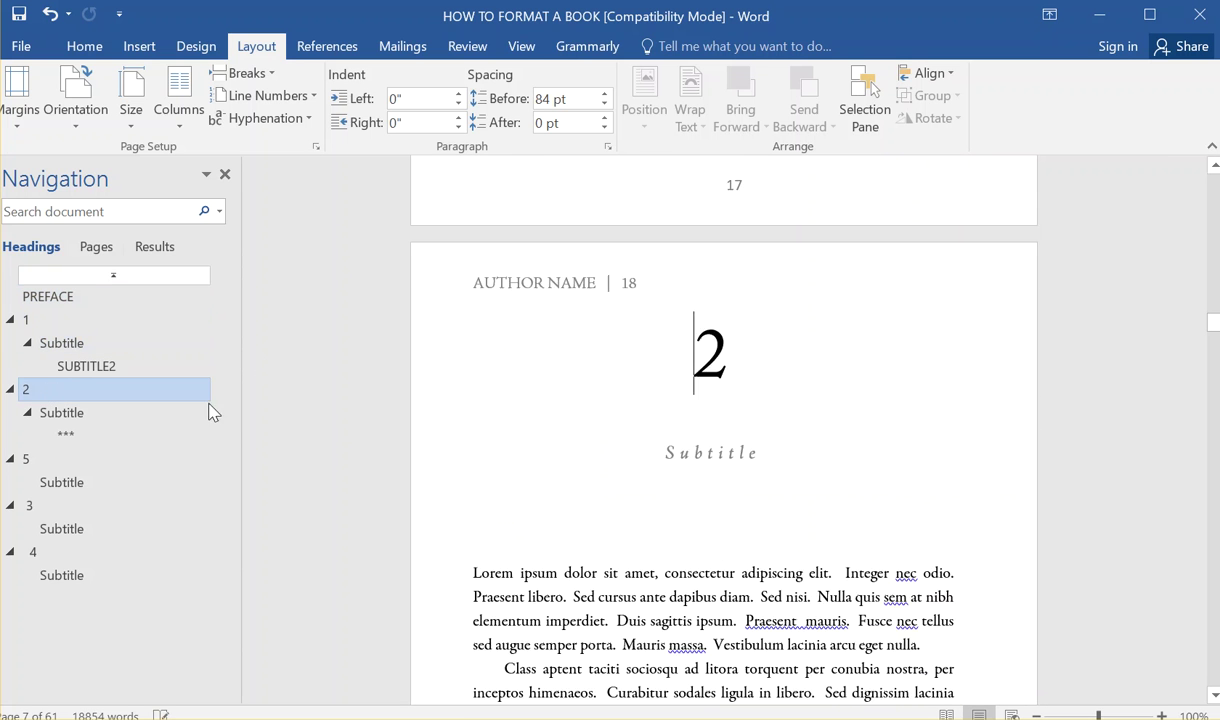
scroll(668, 344, "up", 9)
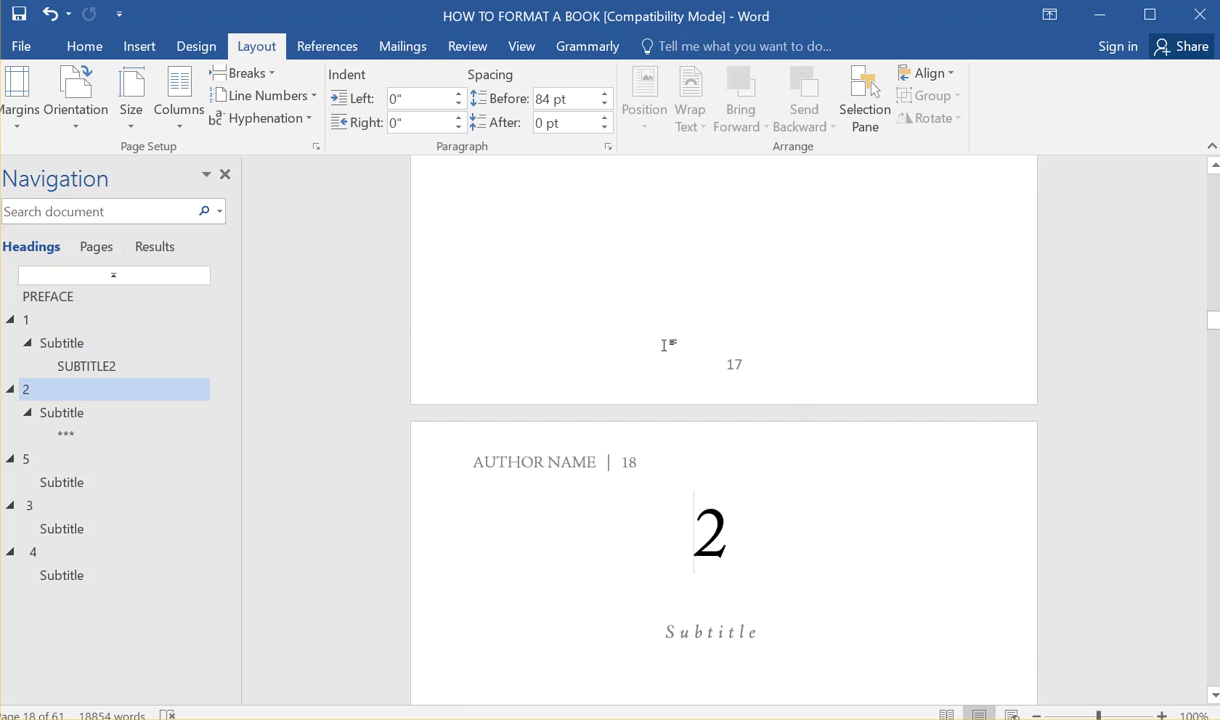
left_click(905, 358)
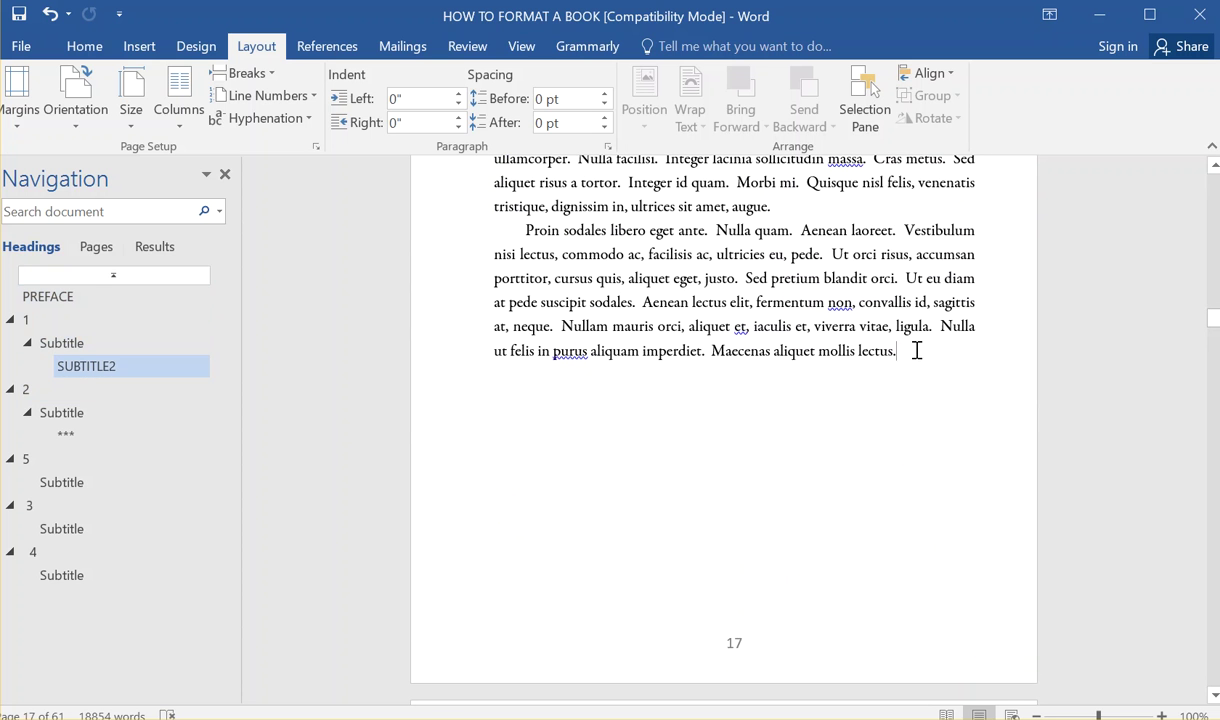
left_click(268, 73)
left_click(305, 328)
scroll(681, 373, "down", 2)
scroll(790, 298, "up", 3)
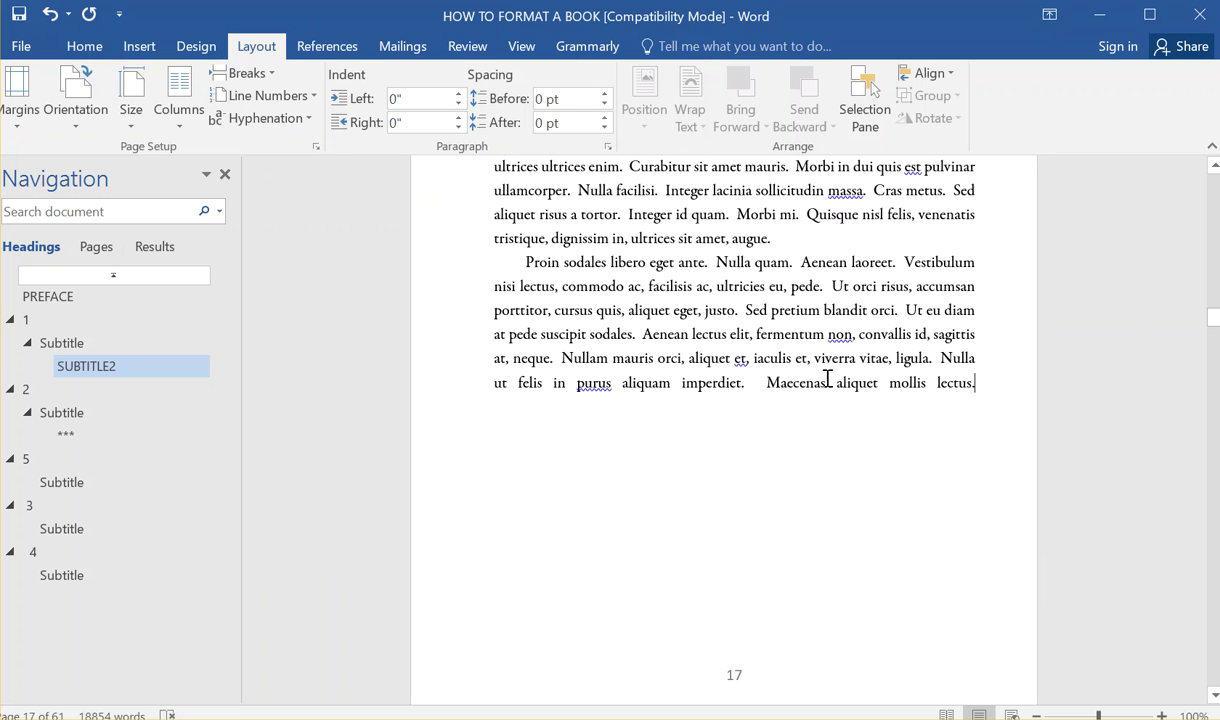
scroll(827, 379, "down", 2)
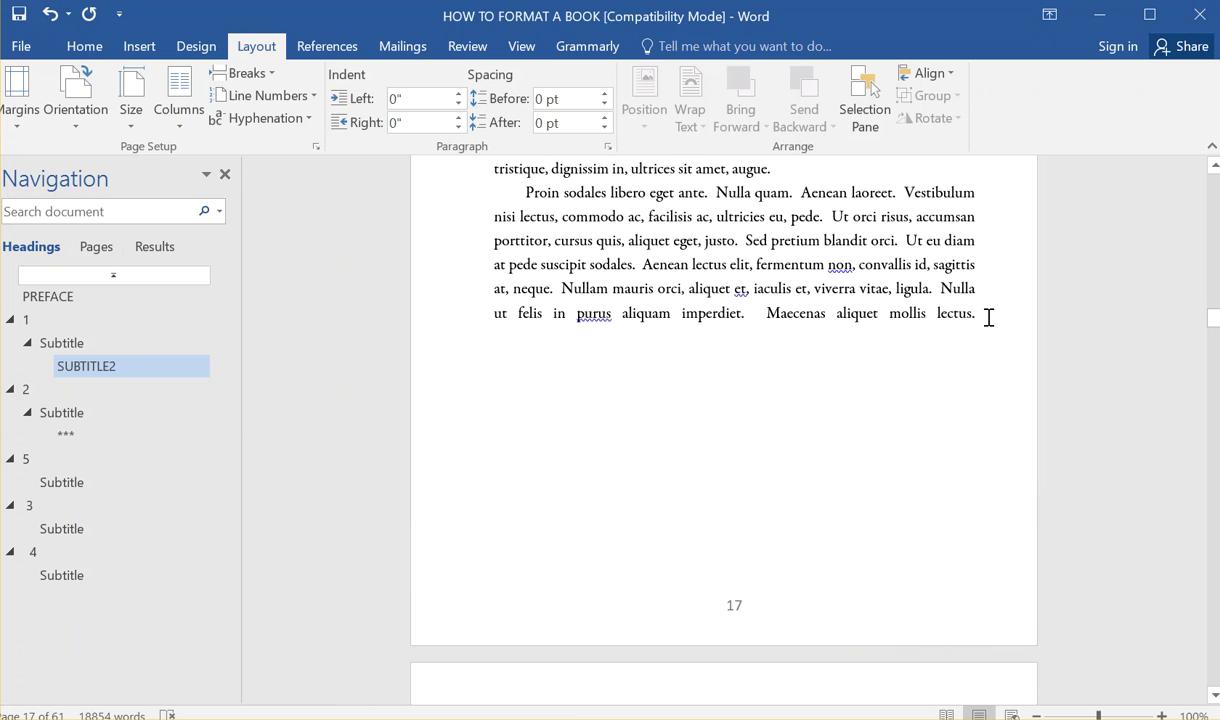
Step: Stop the last line ending in 'lectus.' on page 17 stretching across the full width
left_click_drag(988, 316, 471, 308)
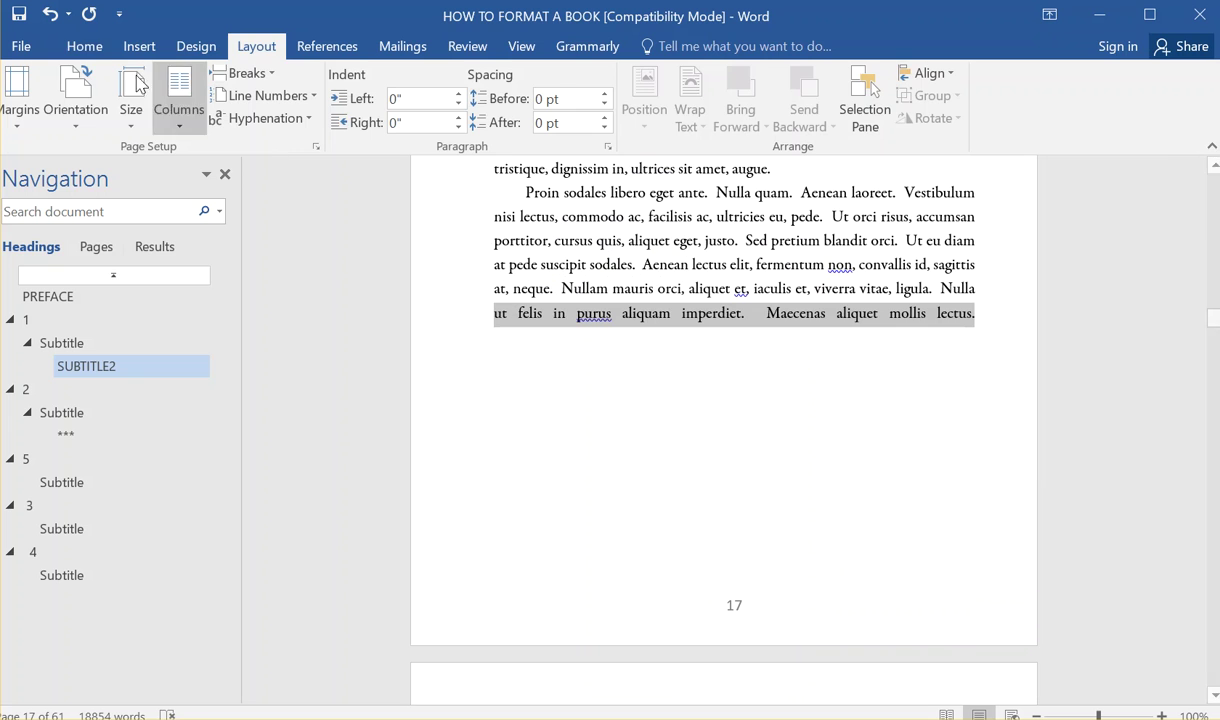
left_click(85, 47)
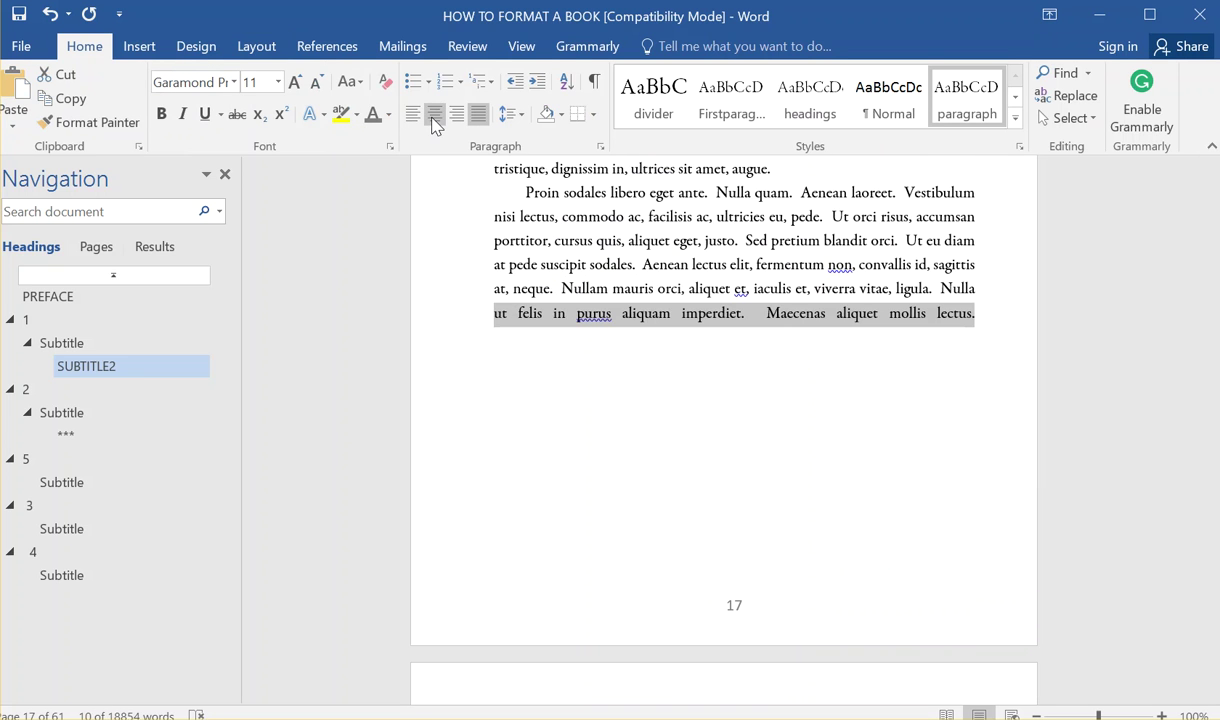
left_click(477, 116)
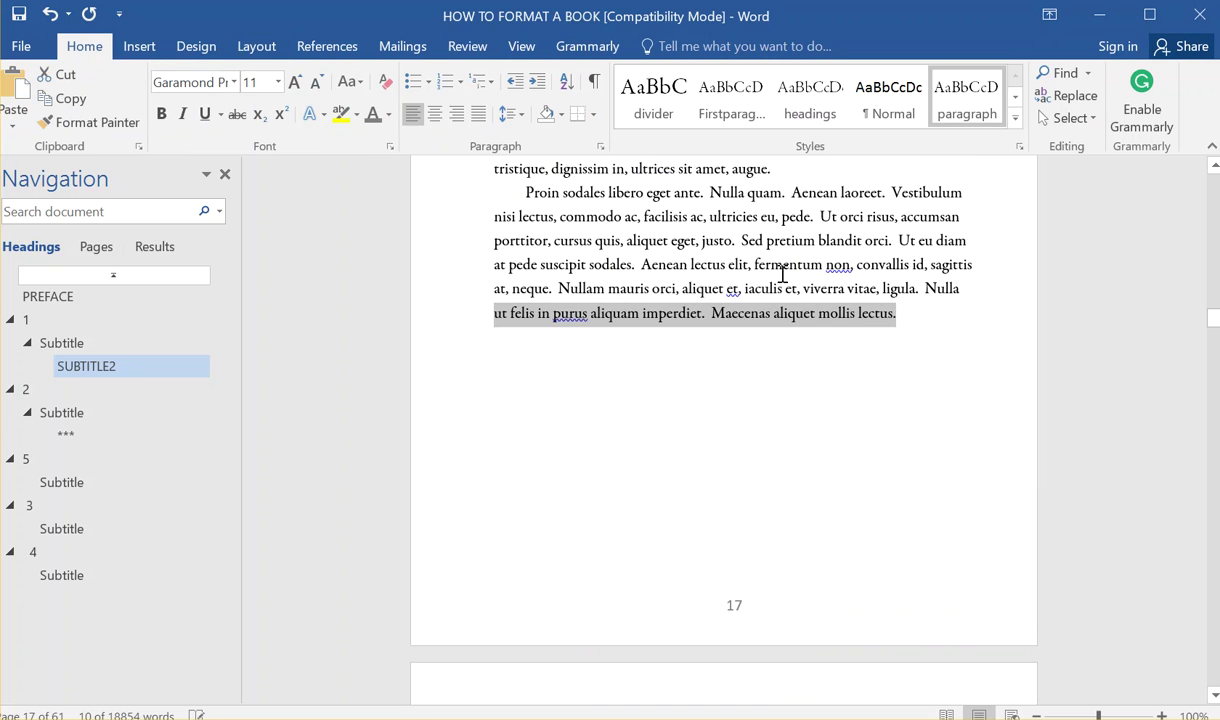
left_click(478, 116)
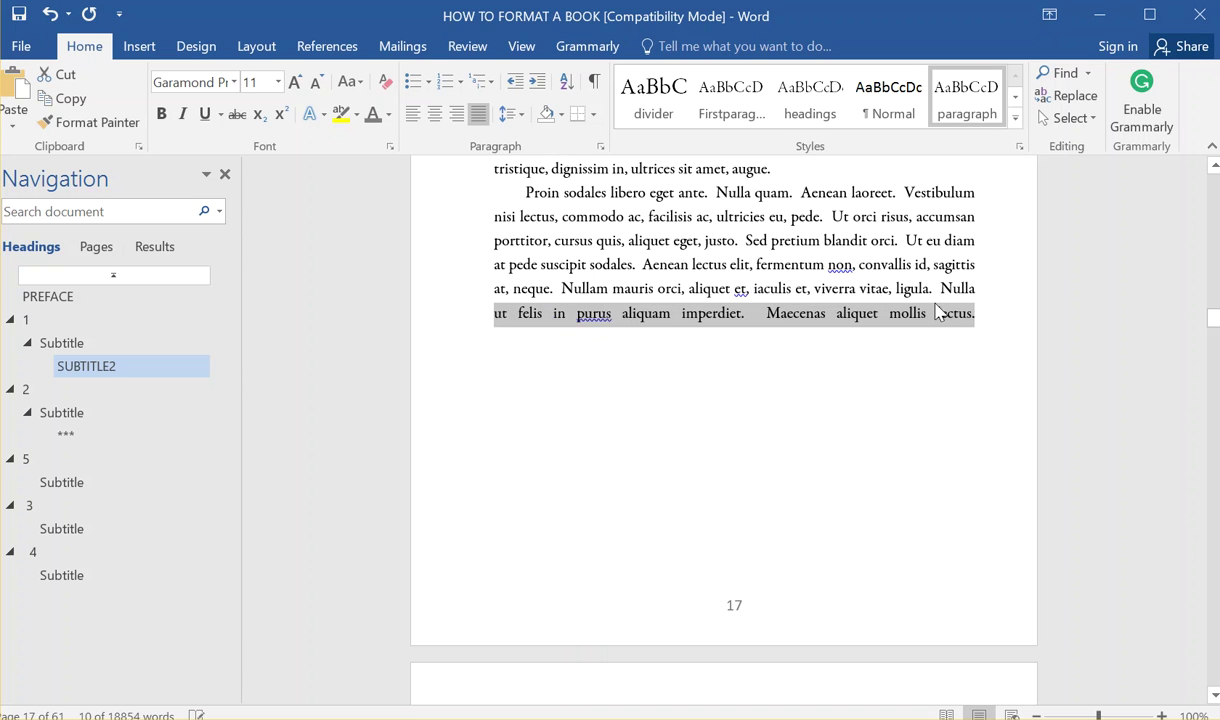
left_click(988, 326)
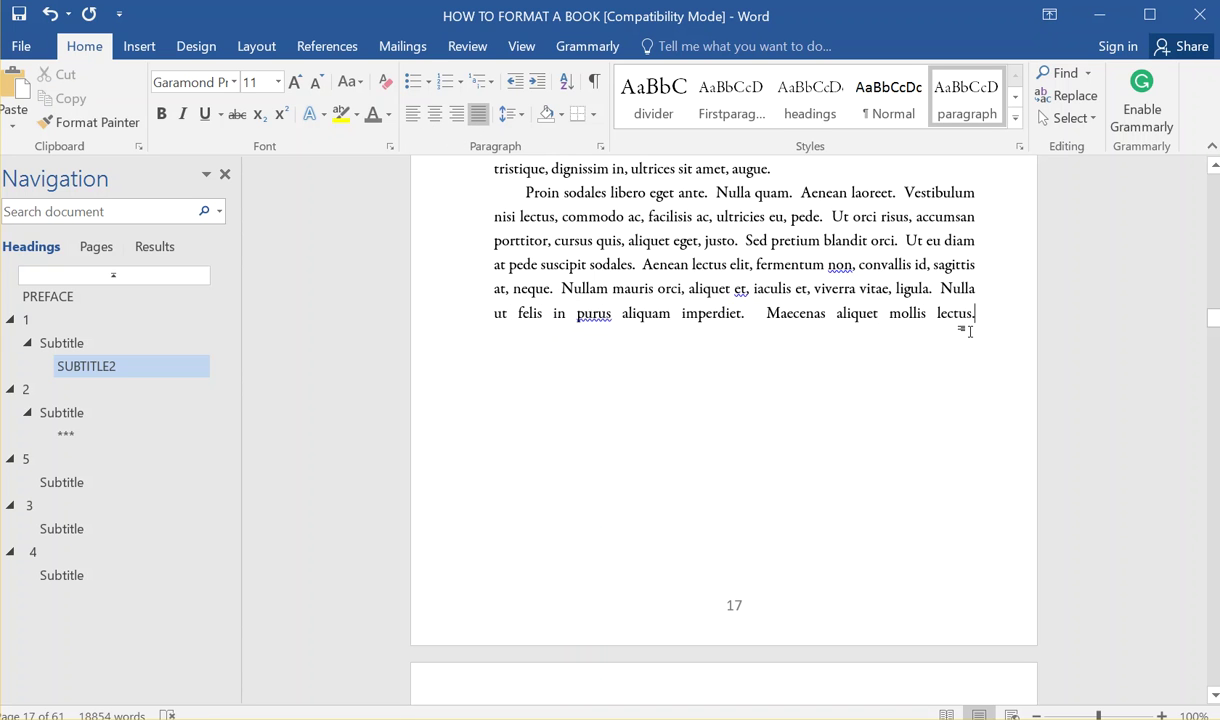
key("Delete")
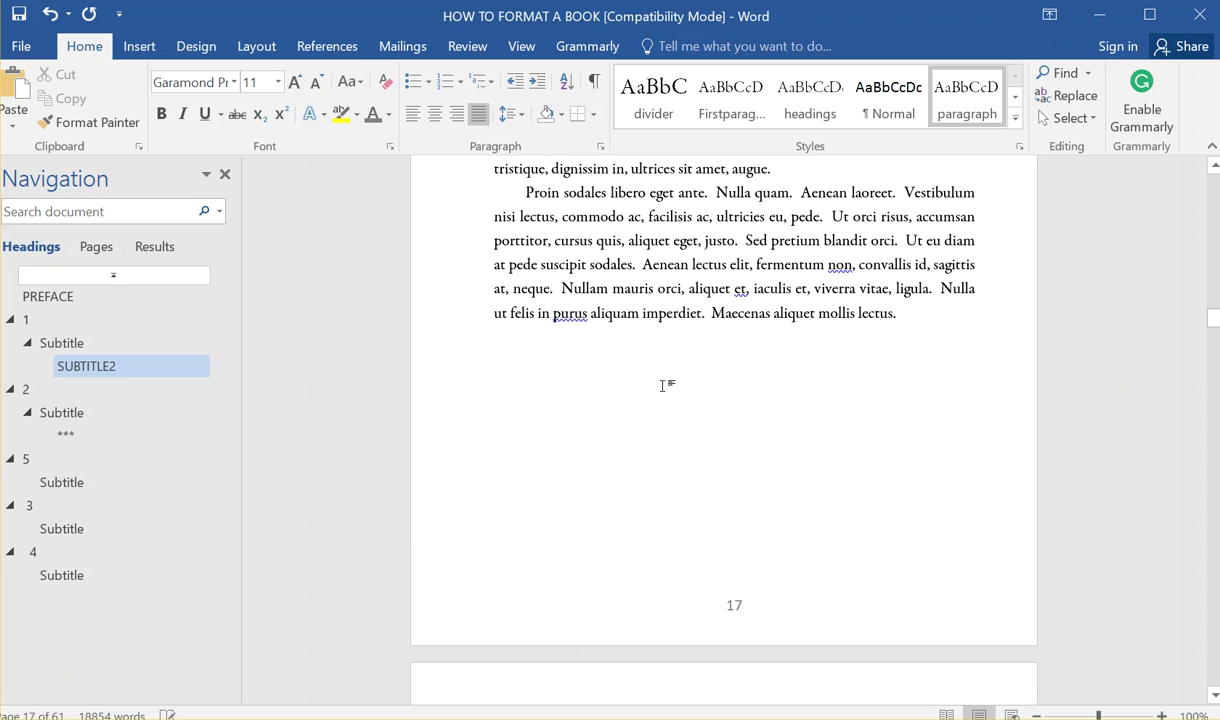
left_click(950, 315)
double_click(534, 358)
Step: Insert a Next Page section break after page 17's last paragraph
left_click(258, 47)
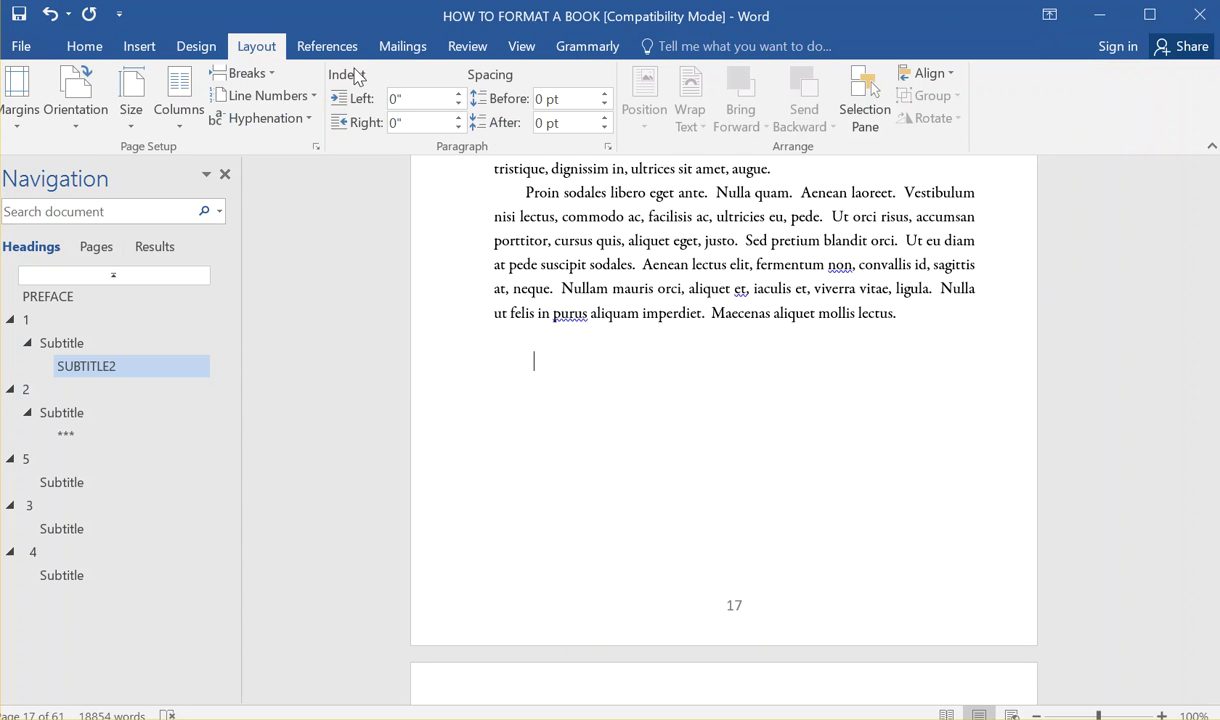
left_click(250, 73)
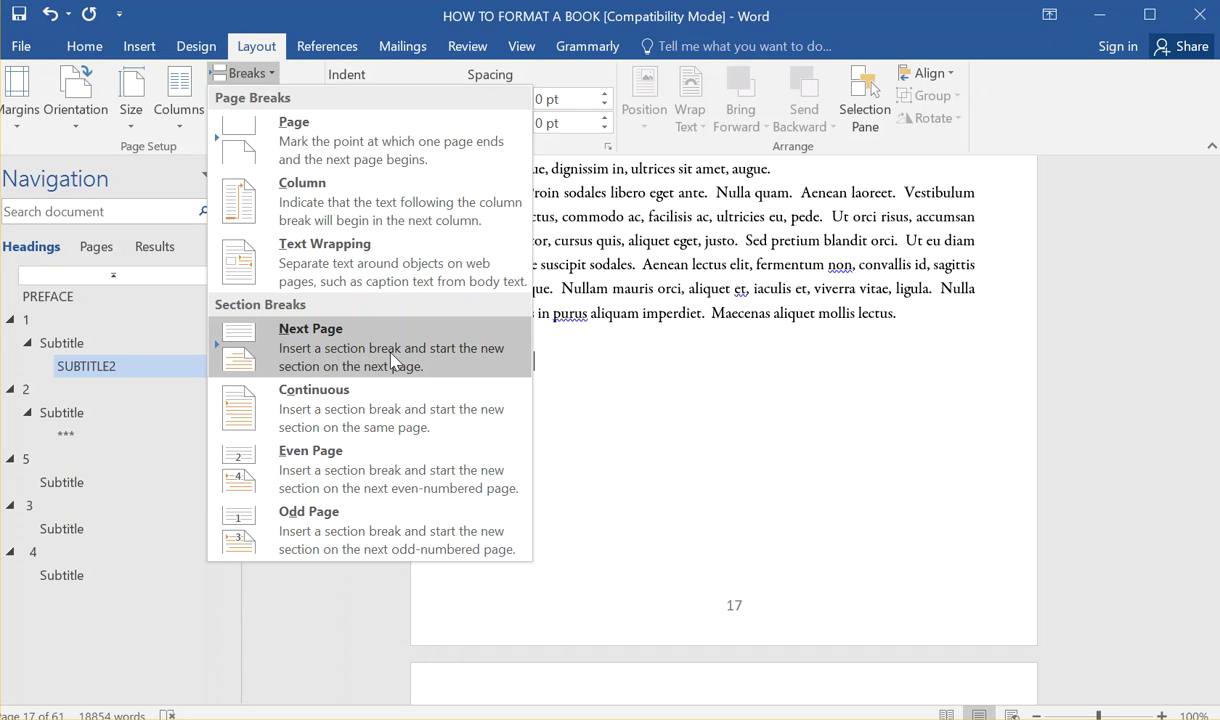
left_click(455, 367)
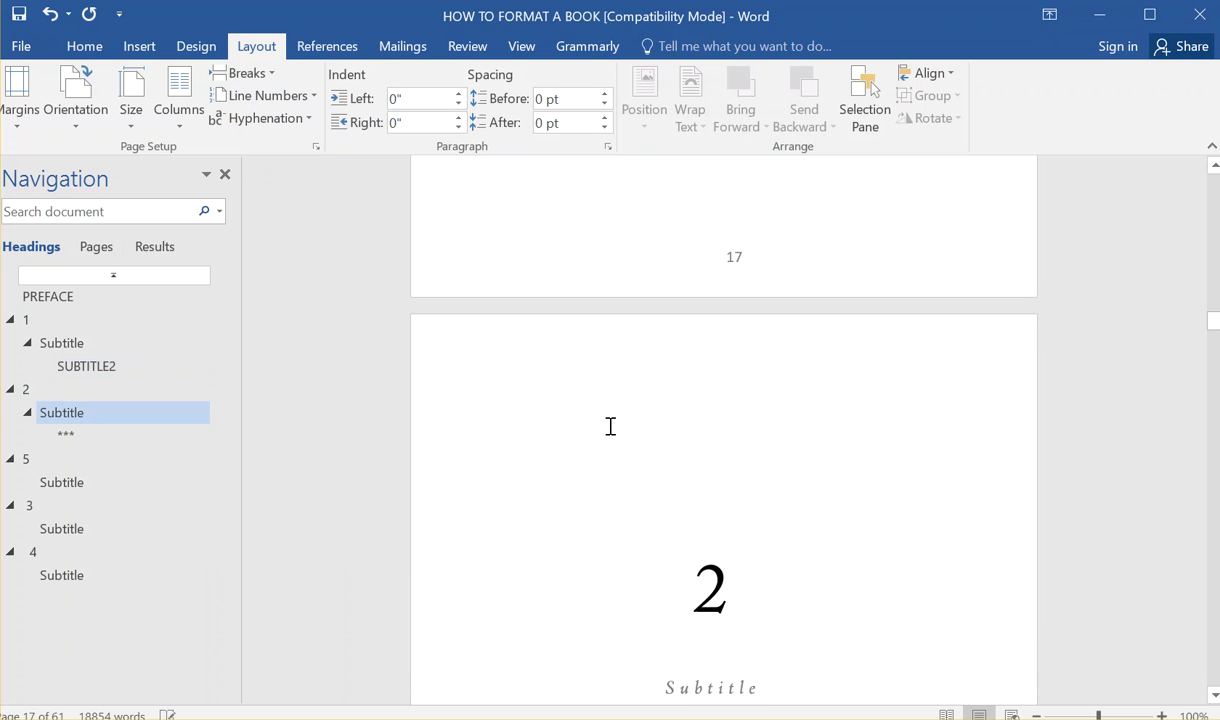
scroll(747, 463, "down", 3)
Step: Review heading 2's paragraph settings in Line Spacing Options and confirm them with OK
double_click(661, 431)
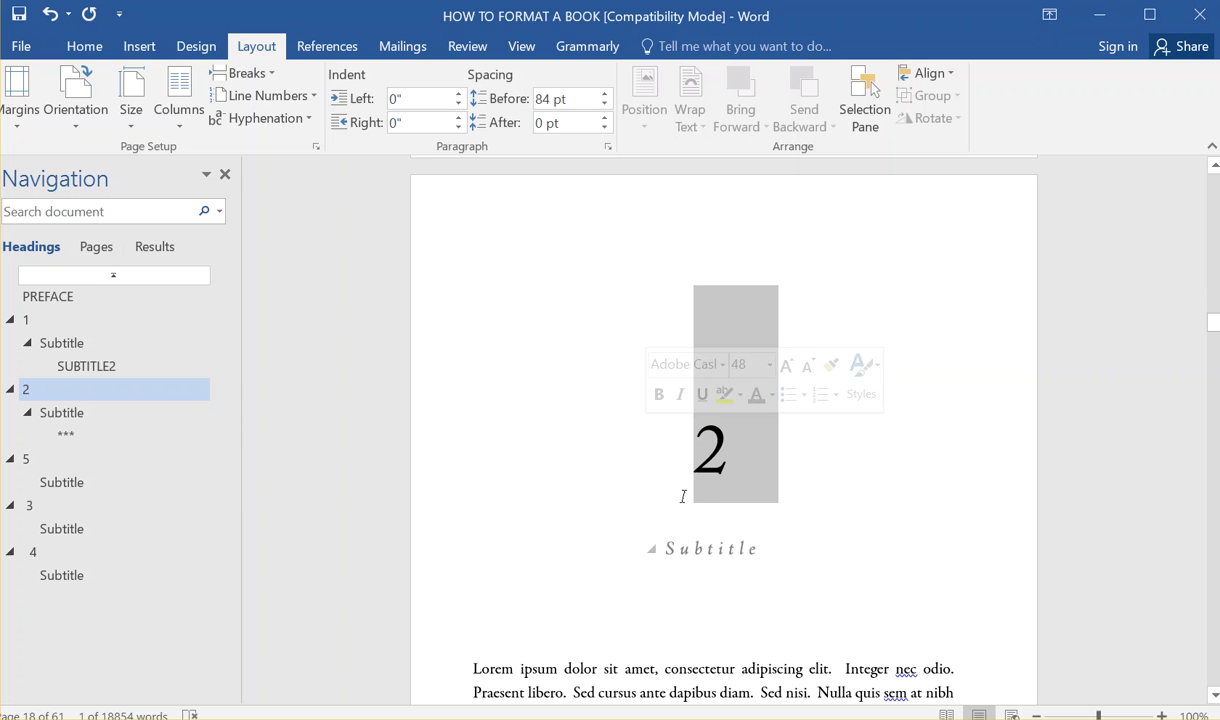
key("Left")
double_click(672, 432)
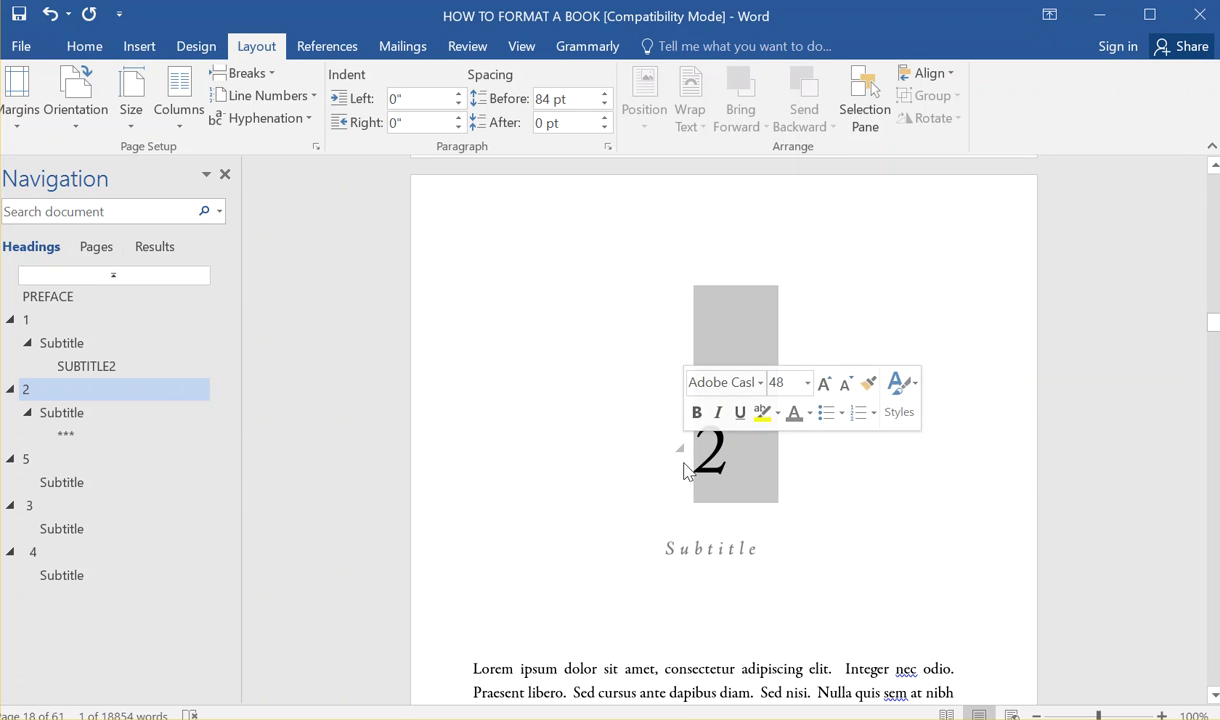
left_click(95, 47)
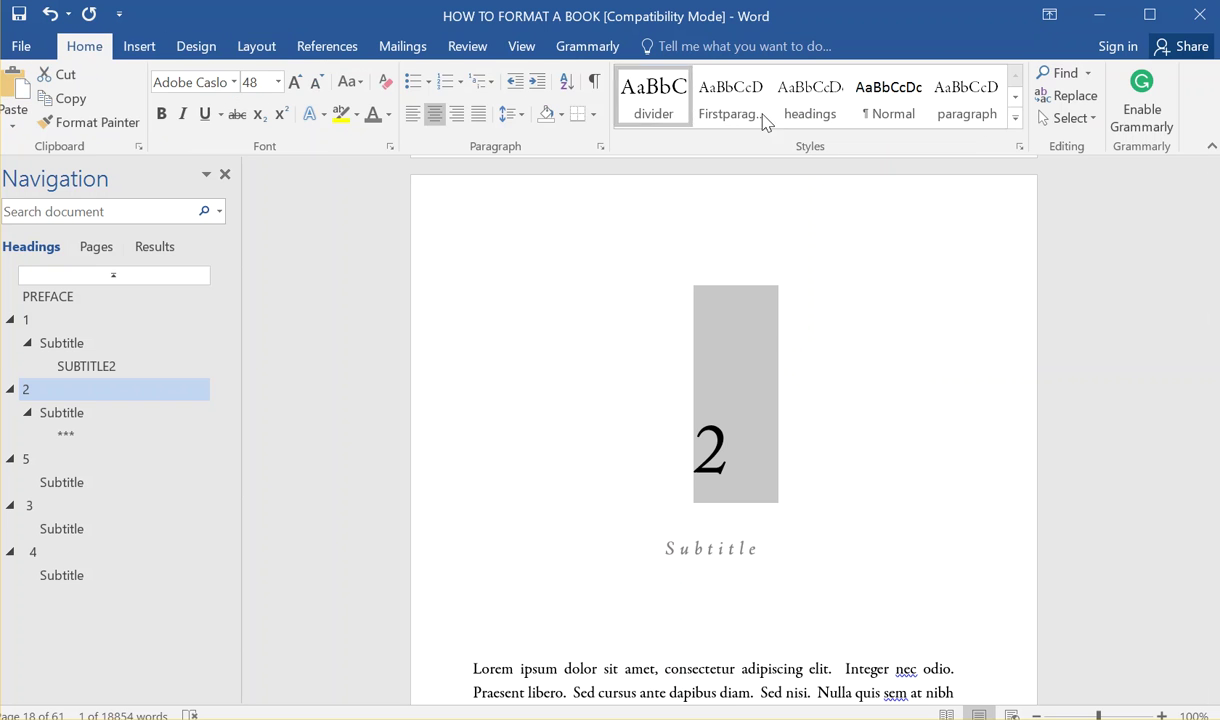
left_click(1015, 117)
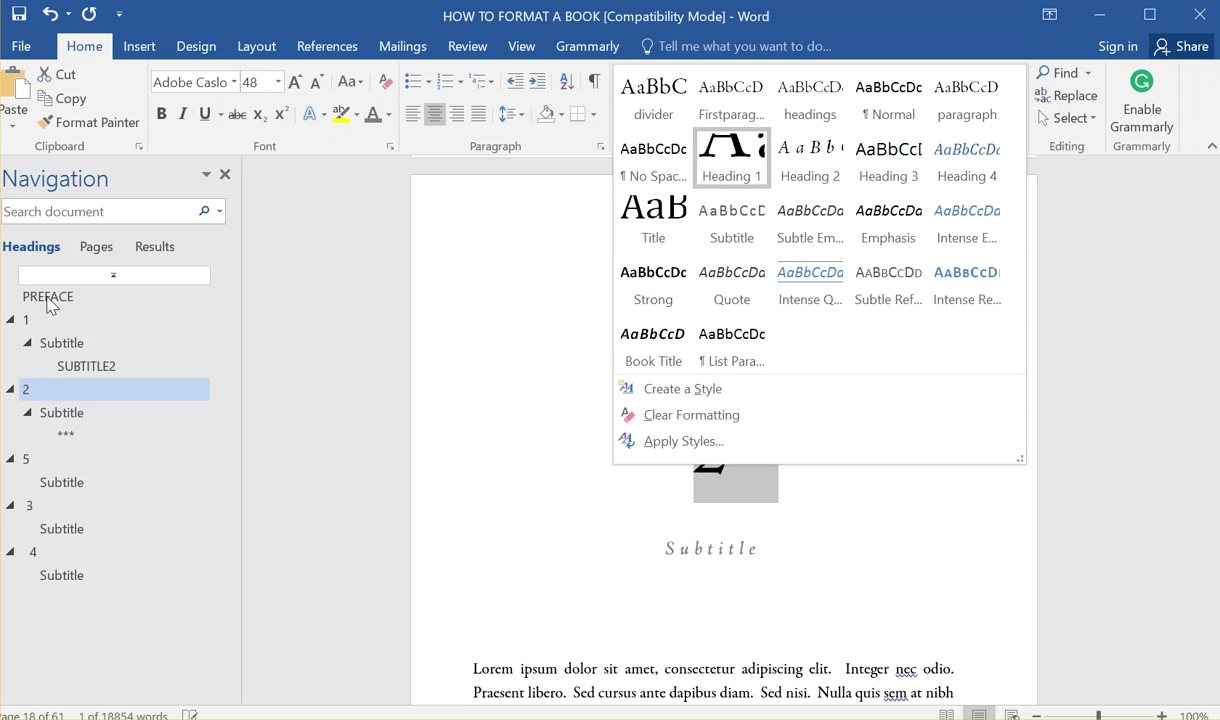
left_click(652, 470)
left_click_drag(730, 450, 681, 445)
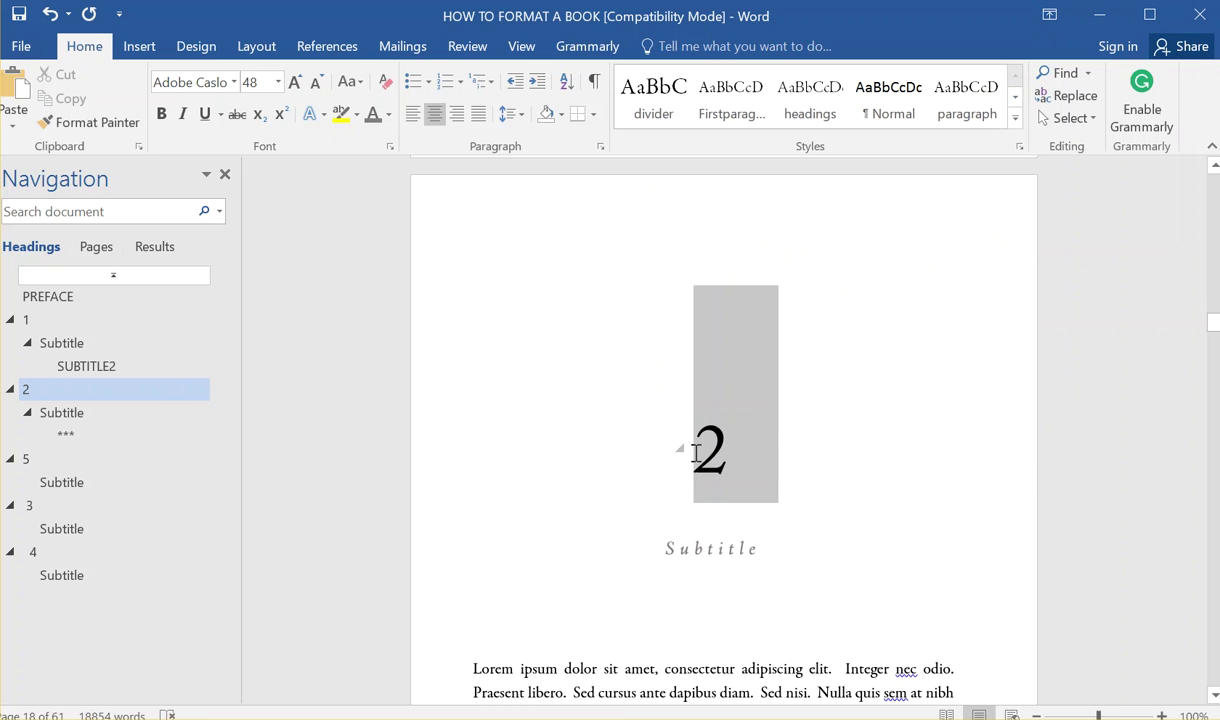
left_click(511, 114)
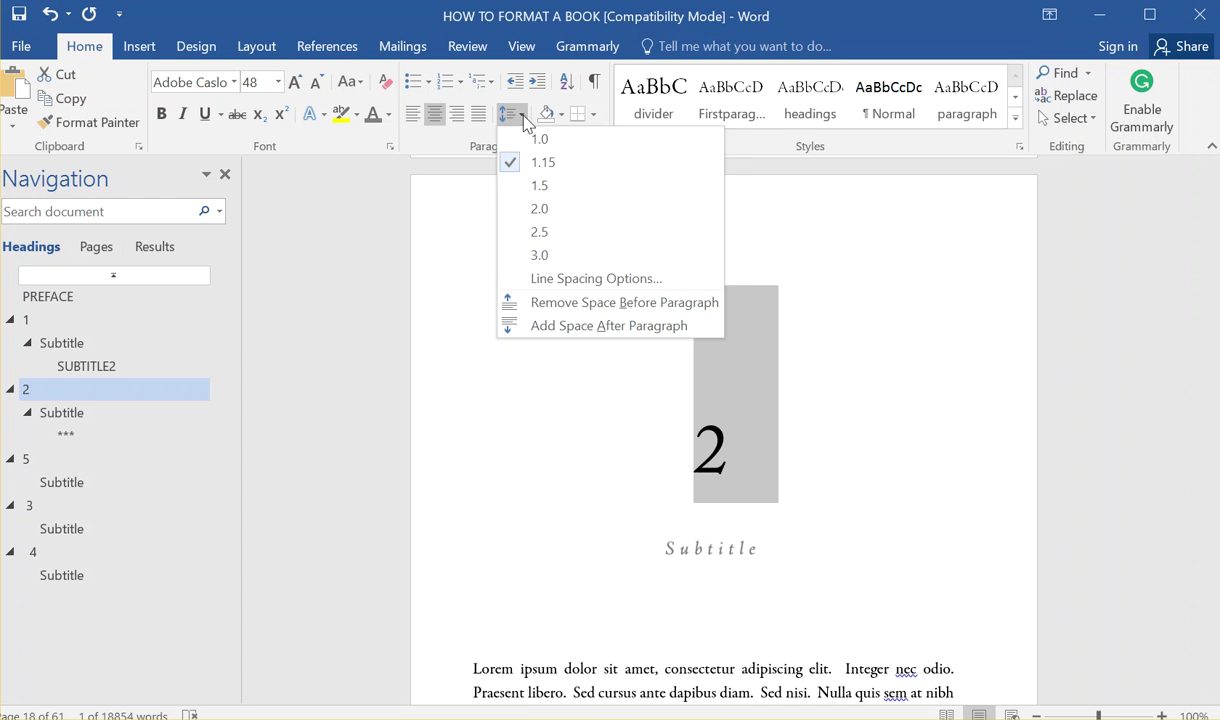
left_click(577, 283)
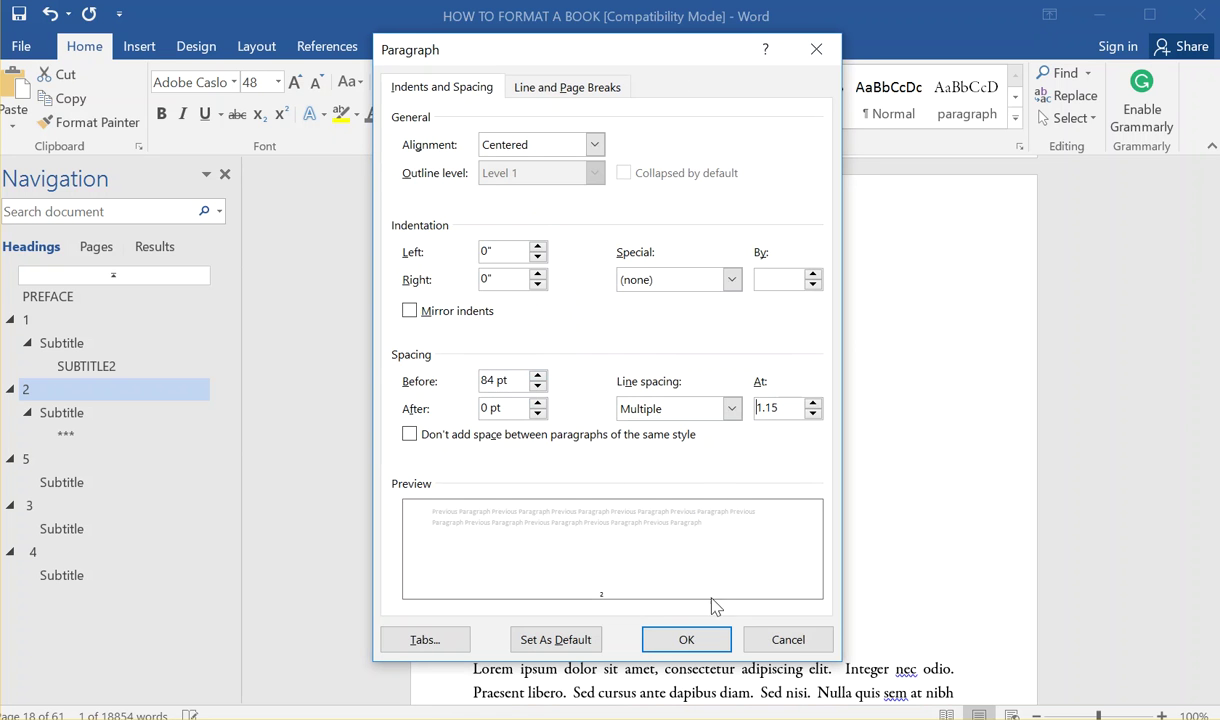
left_click(692, 640)
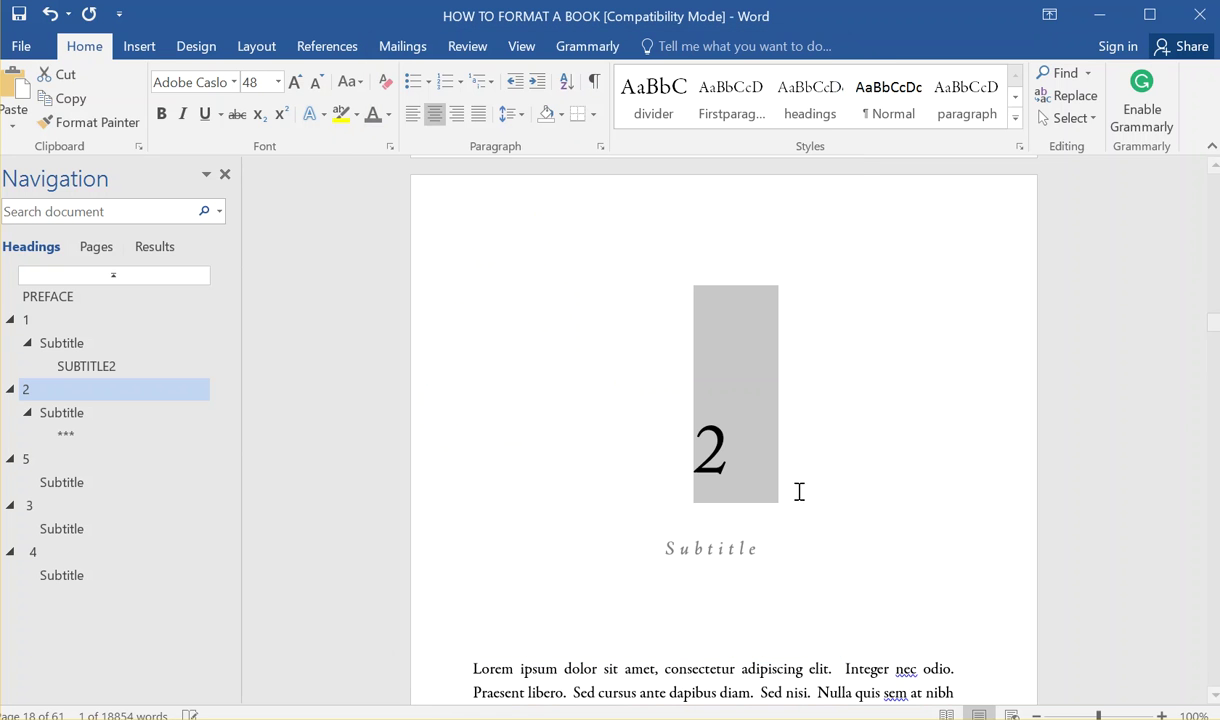
left_click(656, 445)
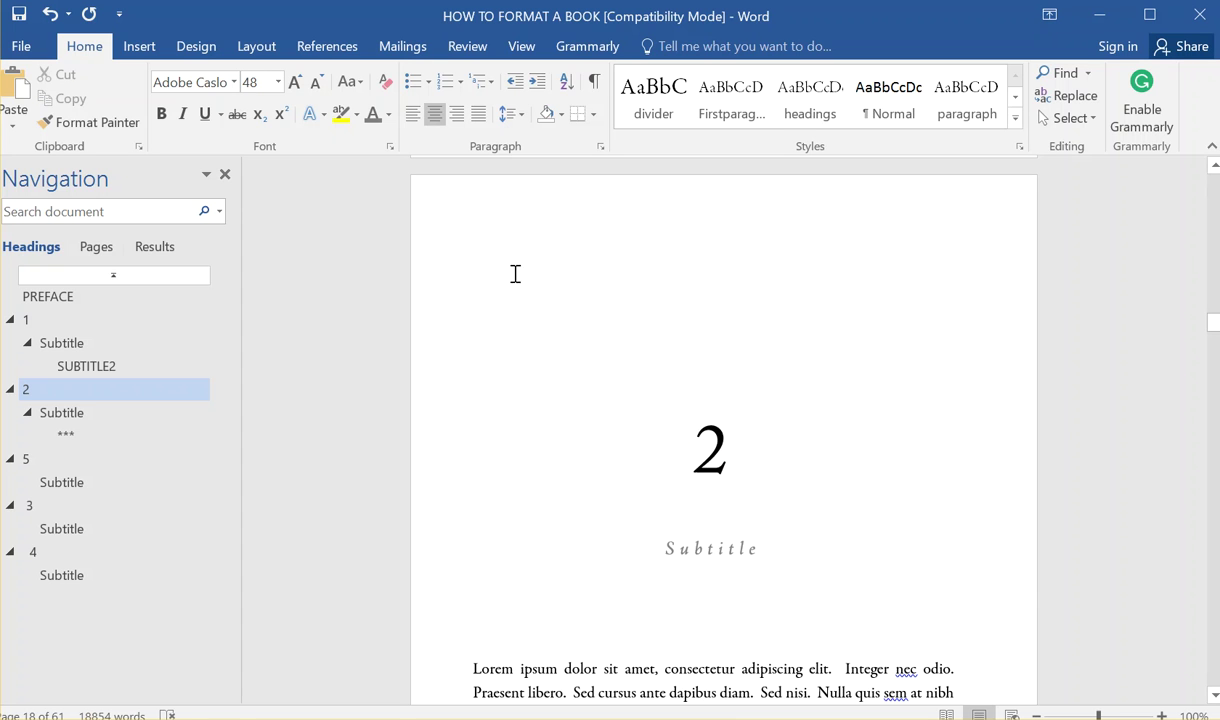
Step: Delete the empty line above the chapter 2 heading on page 18
left_click(499, 207)
left_click(680, 440)
scroll(686, 380, "up", 5)
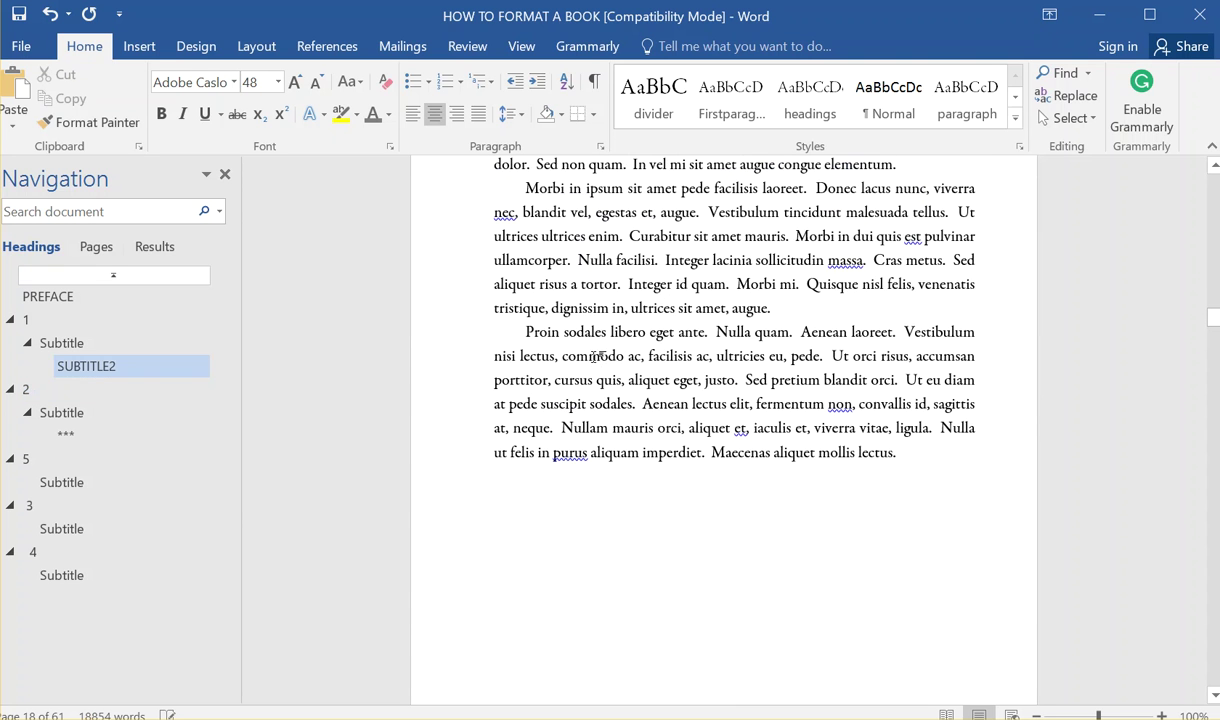
scroll(608, 402, "down", 1)
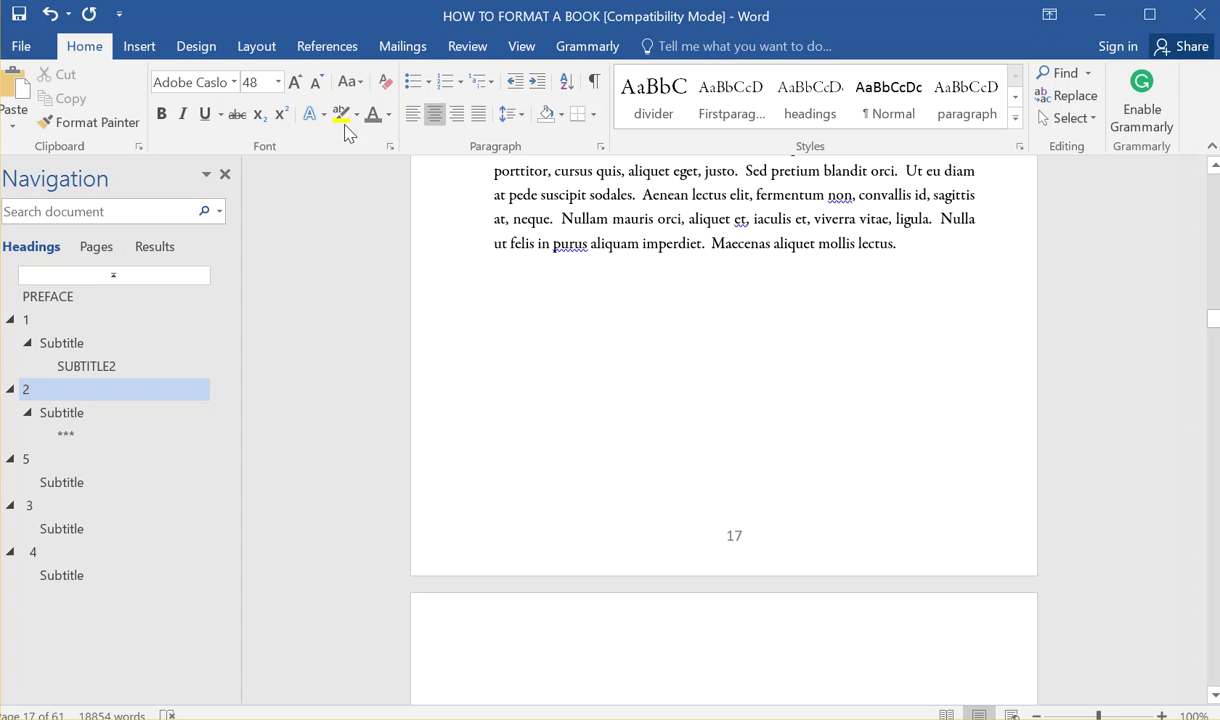
scroll(560, 355, "down", 3)
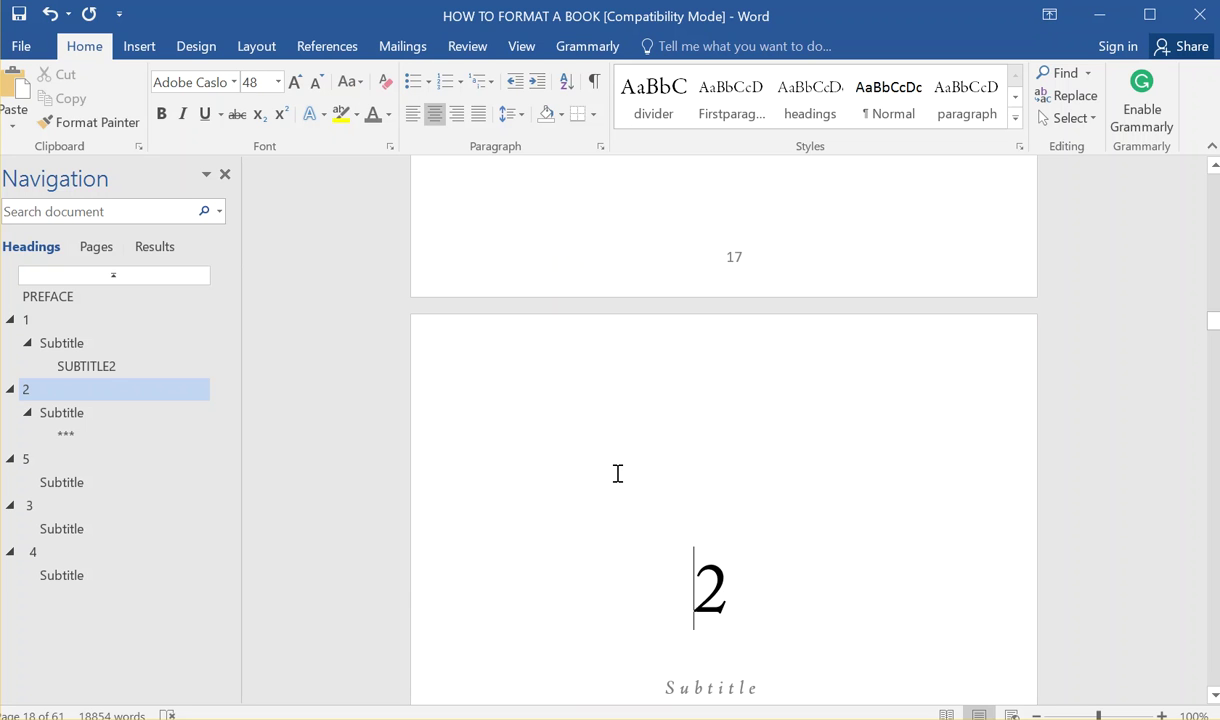
double_click(474, 359)
left_click(689, 600)
double_click(490, 350)
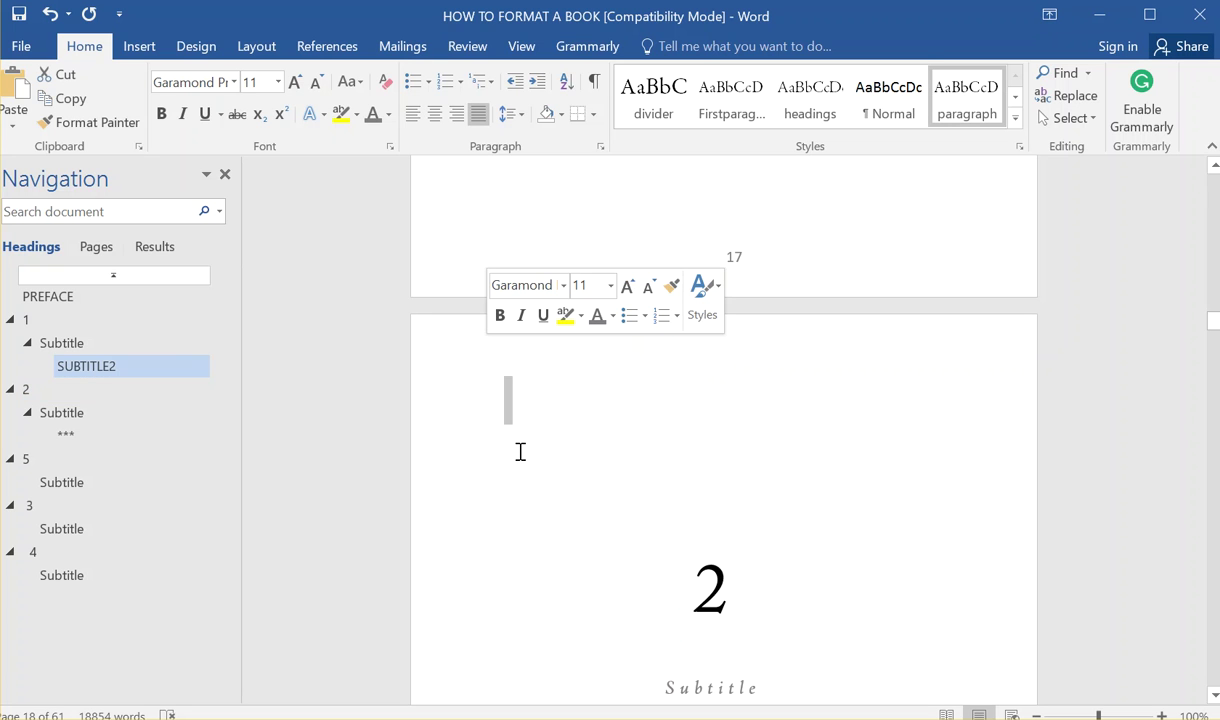
key("Delete")
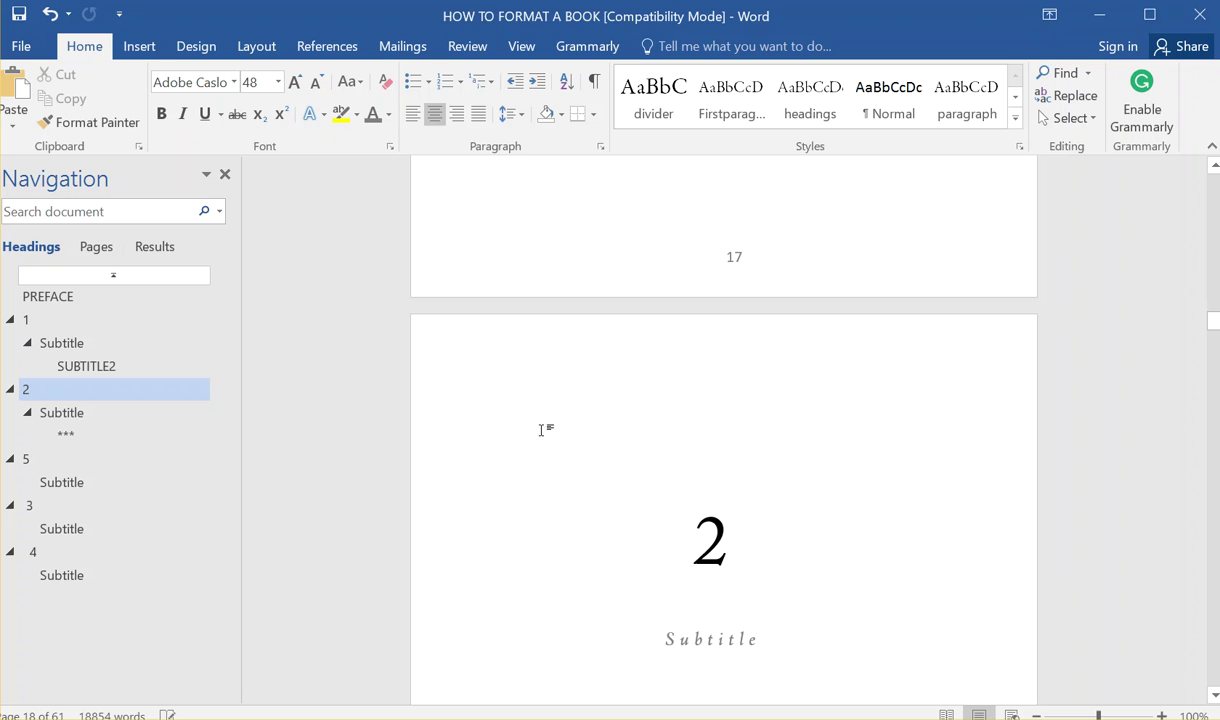
Step: Check heading 2's line spacing choices without changes, then show the View ribbon
scroll(514, 452, "down", 1)
scroll(530, 455, "down", 3)
scroll(590, 430, "up", 3)
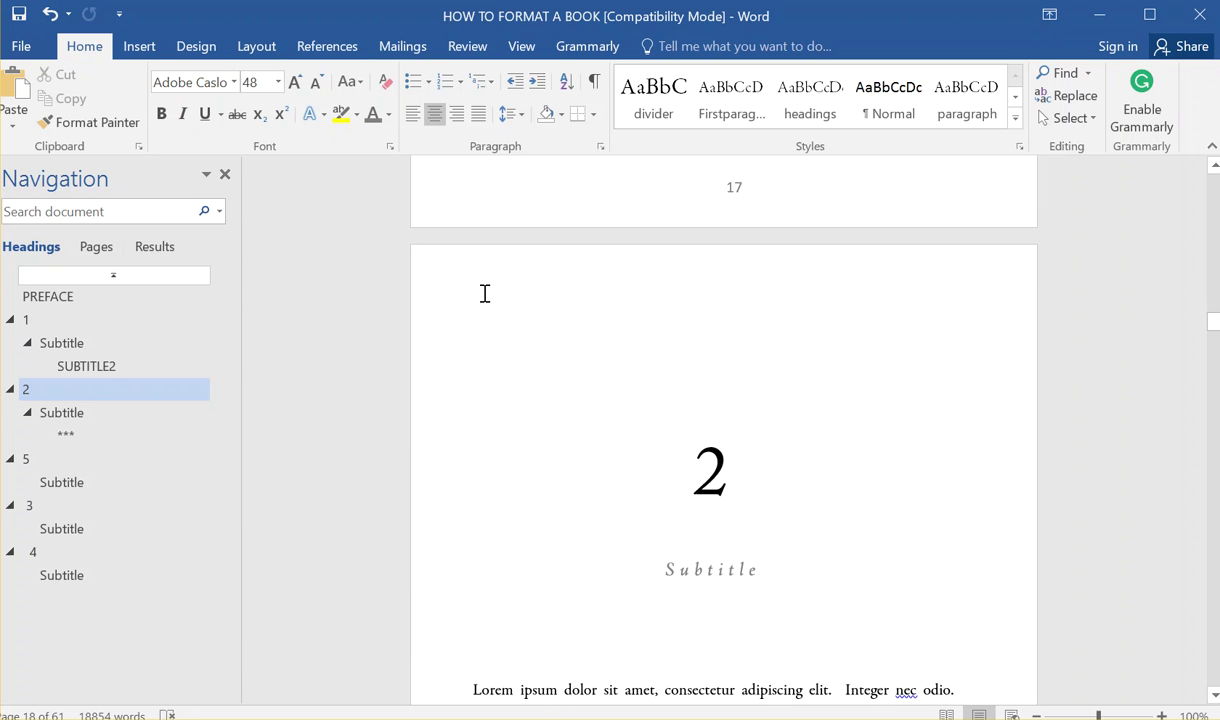
left_click_drag(730, 461, 681, 466)
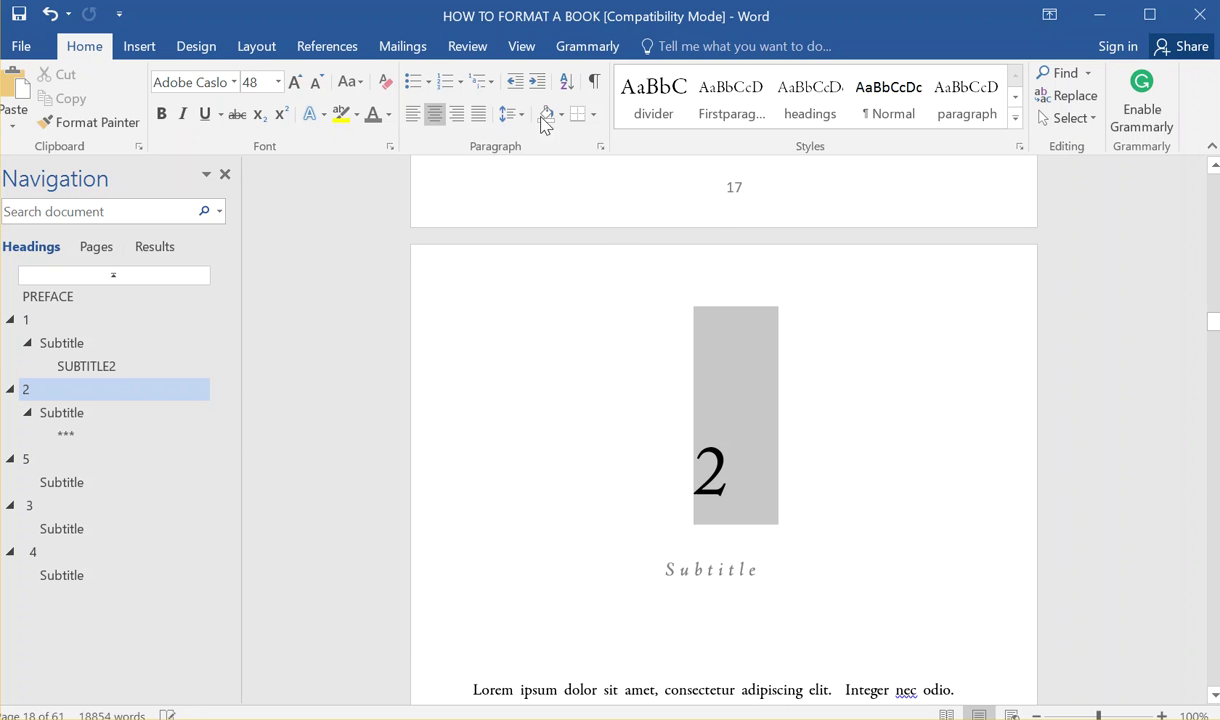
left_click(509, 116)
left_click(509, 116)
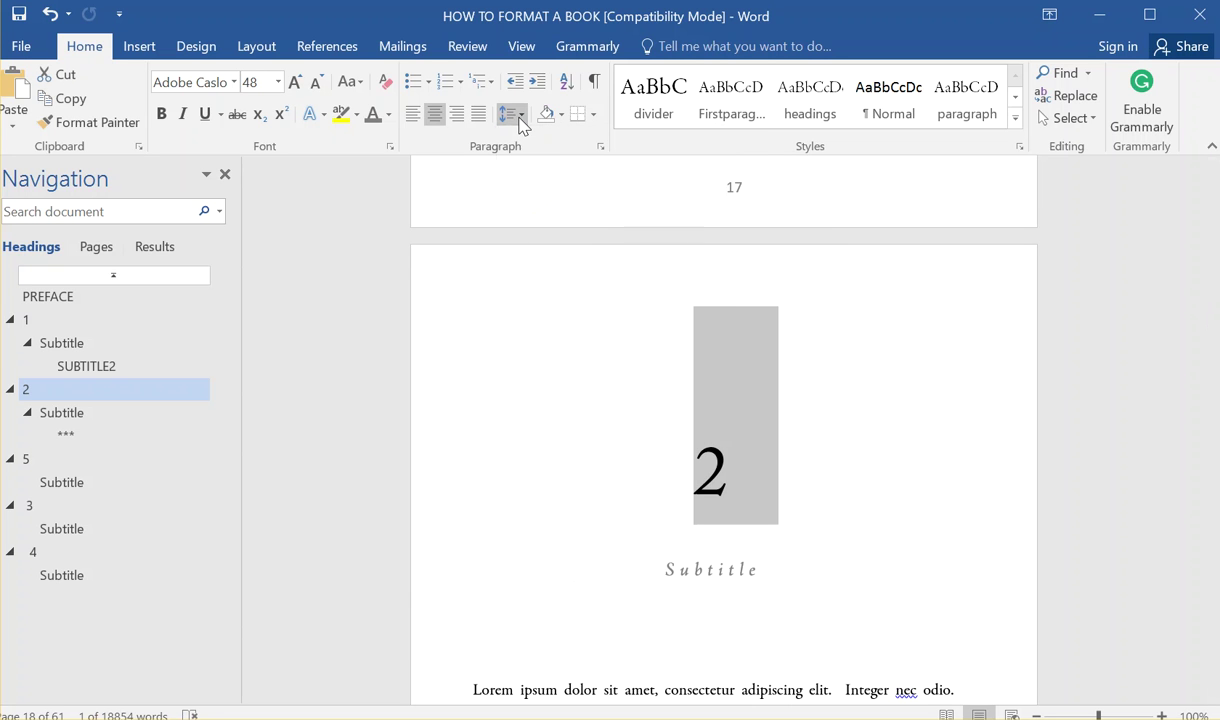
left_click(738, 468)
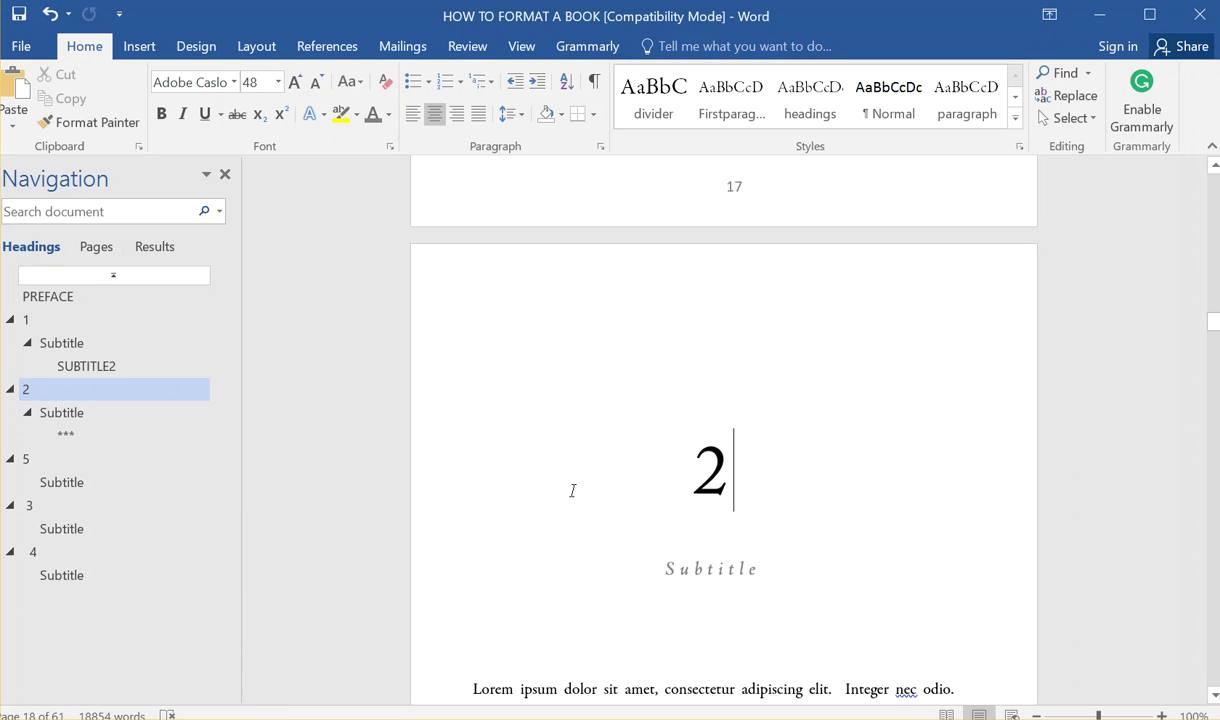
scroll(573, 490, "down", 2)
scroll(648, 471, "up", 3)
scroll(660, 430, "down", 3)
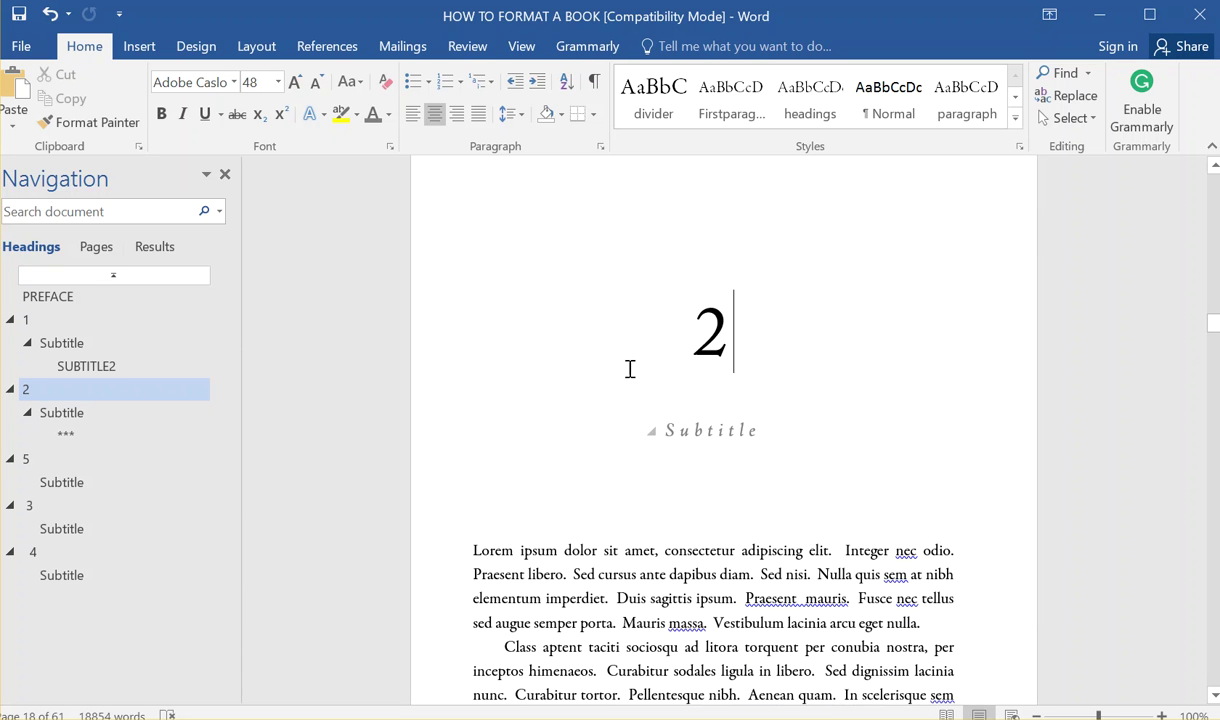
left_click(515, 46)
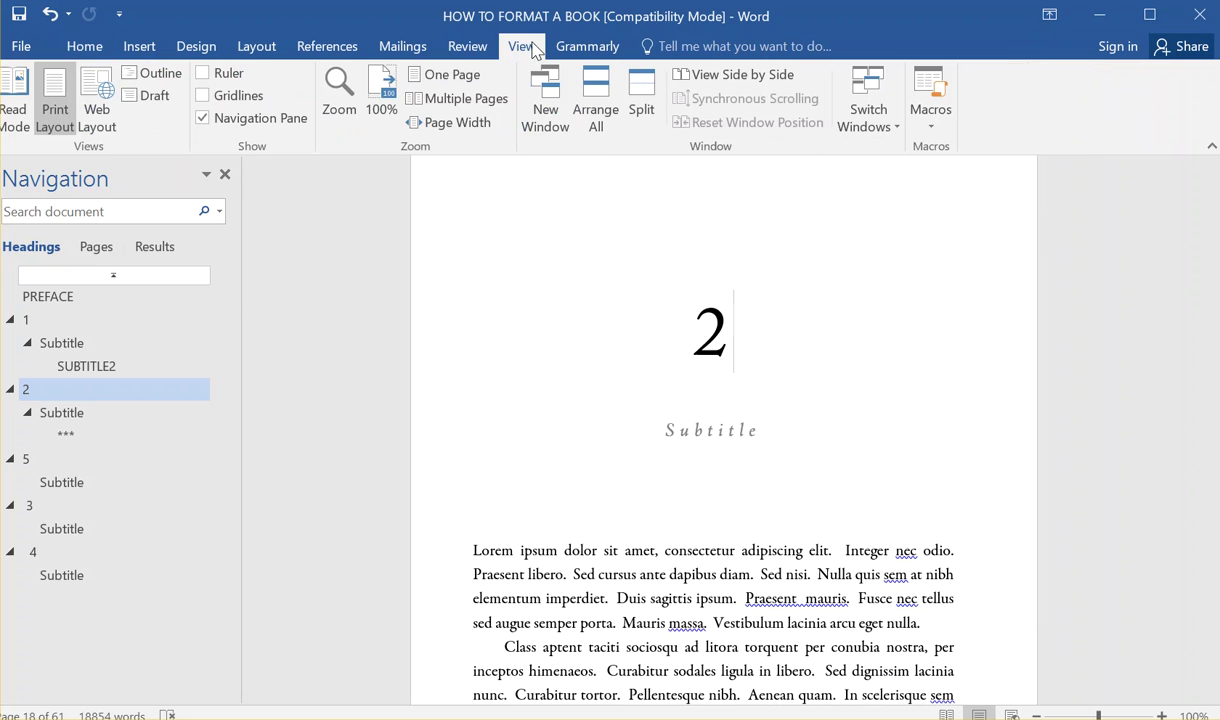
Step: Switch to Multiple Pages view showing pages 17 and 18 and edit page 17's footer
left_click(430, 99)
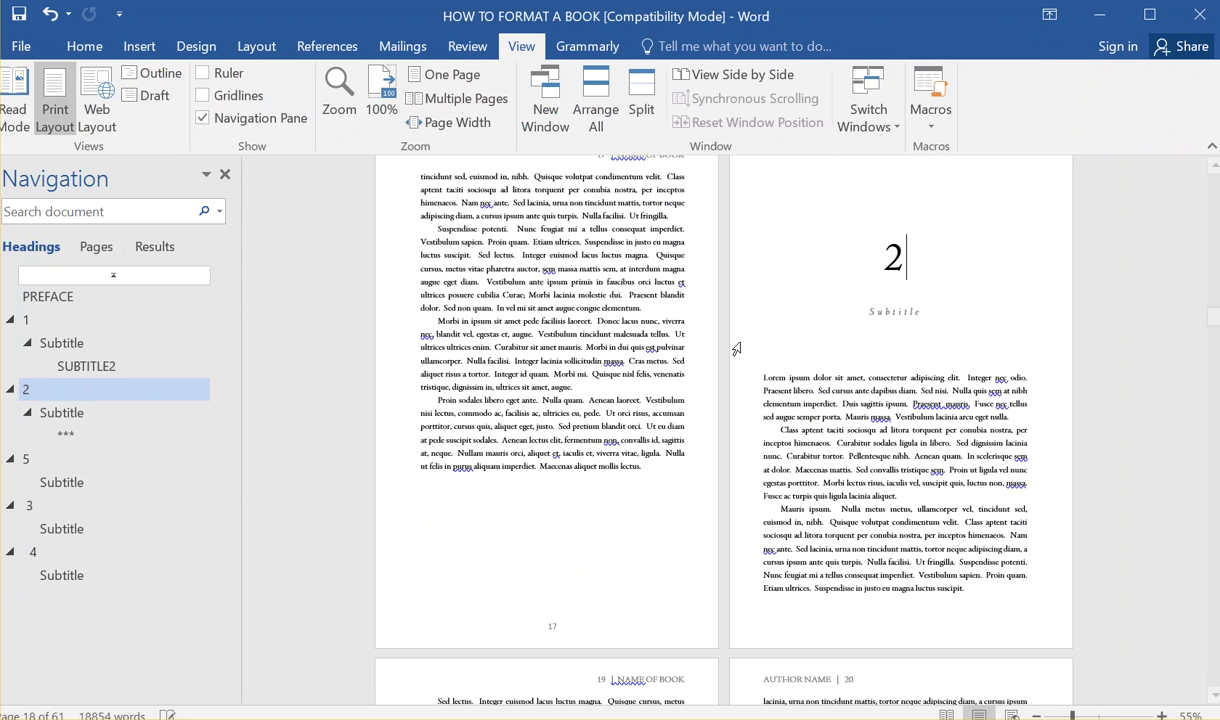
scroll(736, 345, "up", 1)
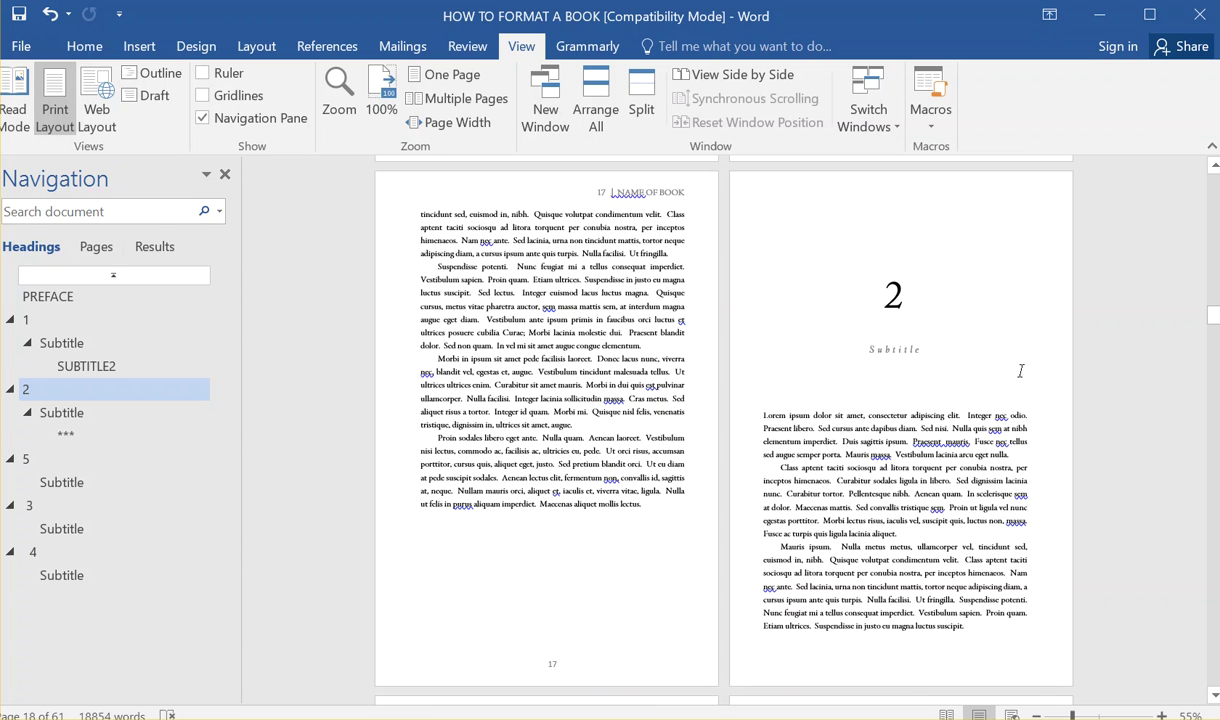
scroll(1046, 522, "down", 3)
scroll(964, 506, "up", 3)
scroll(599, 251, "up", 4)
scroll(558, 308, "down", 3)
scroll(569, 637, "down", 2)
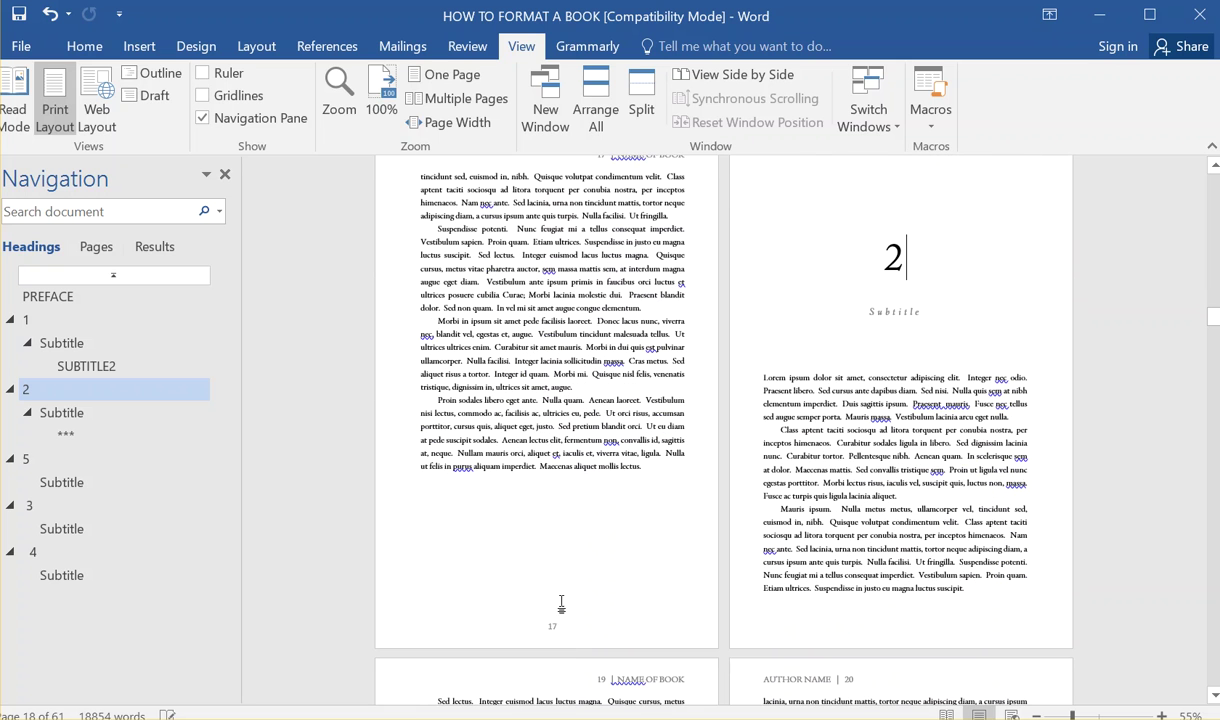
scroll(635, 225, "up", 1)
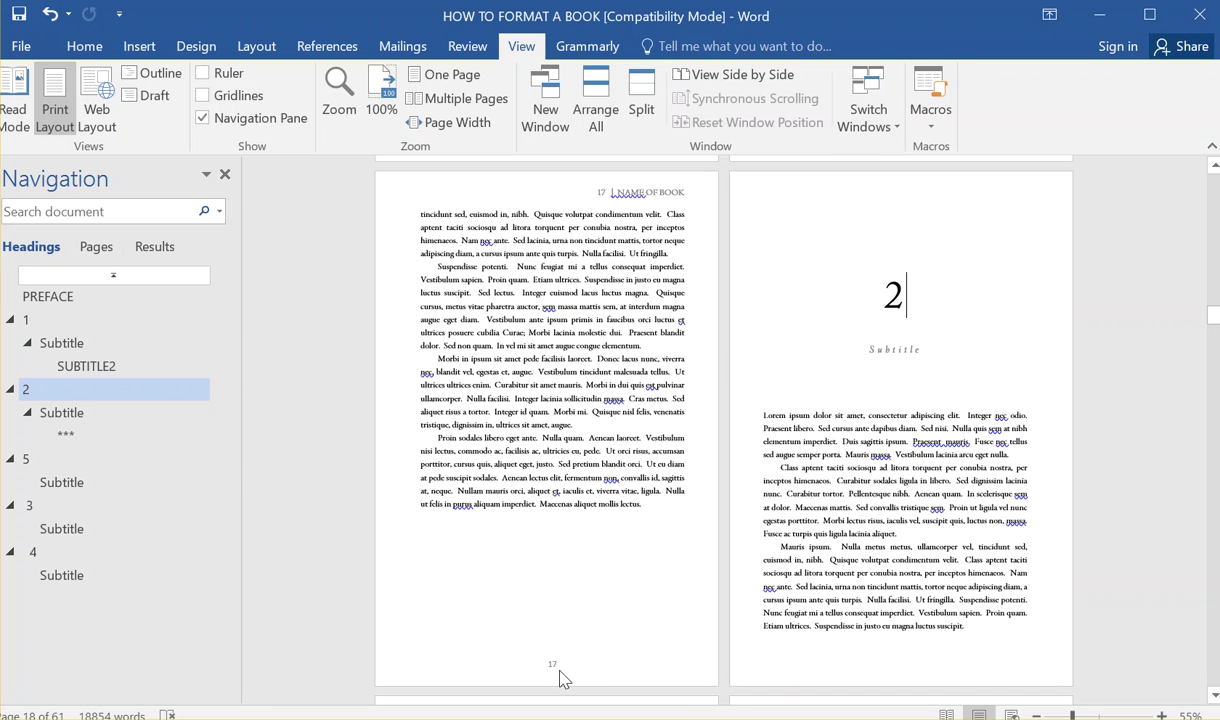
double_click(552, 664)
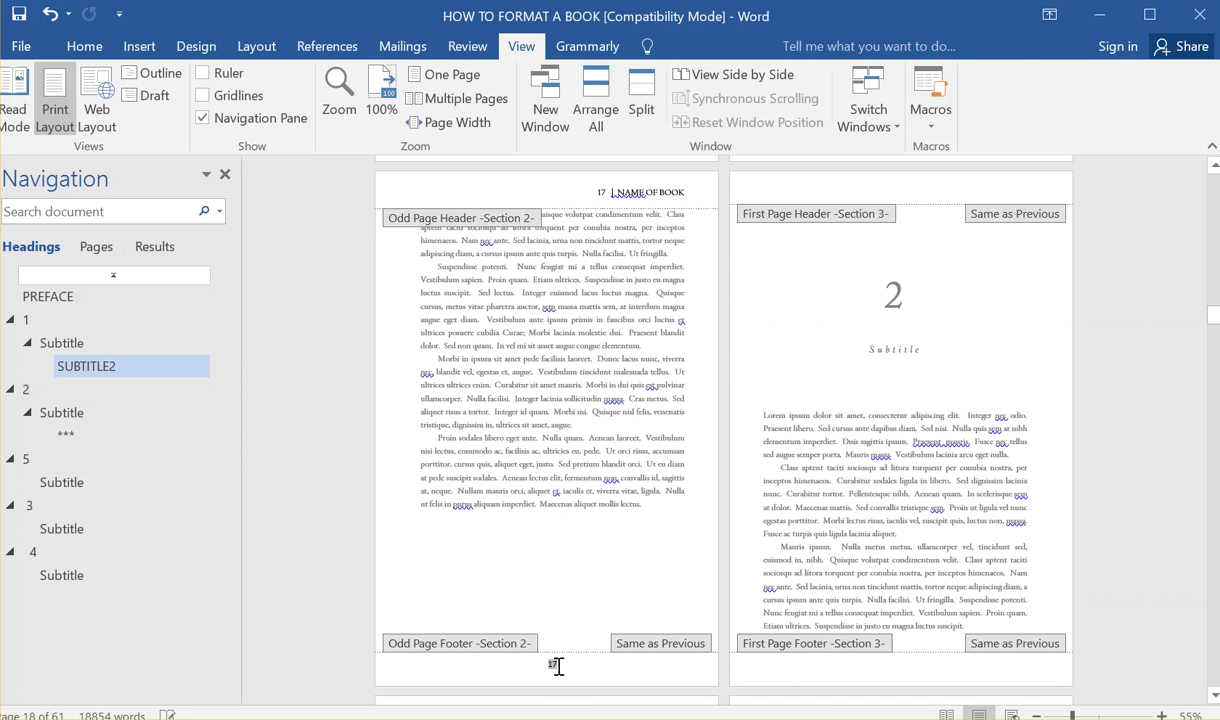
Step: Right-align page number 17 in the footer and return to the body text
left_click(88, 47)
left_click(456, 113)
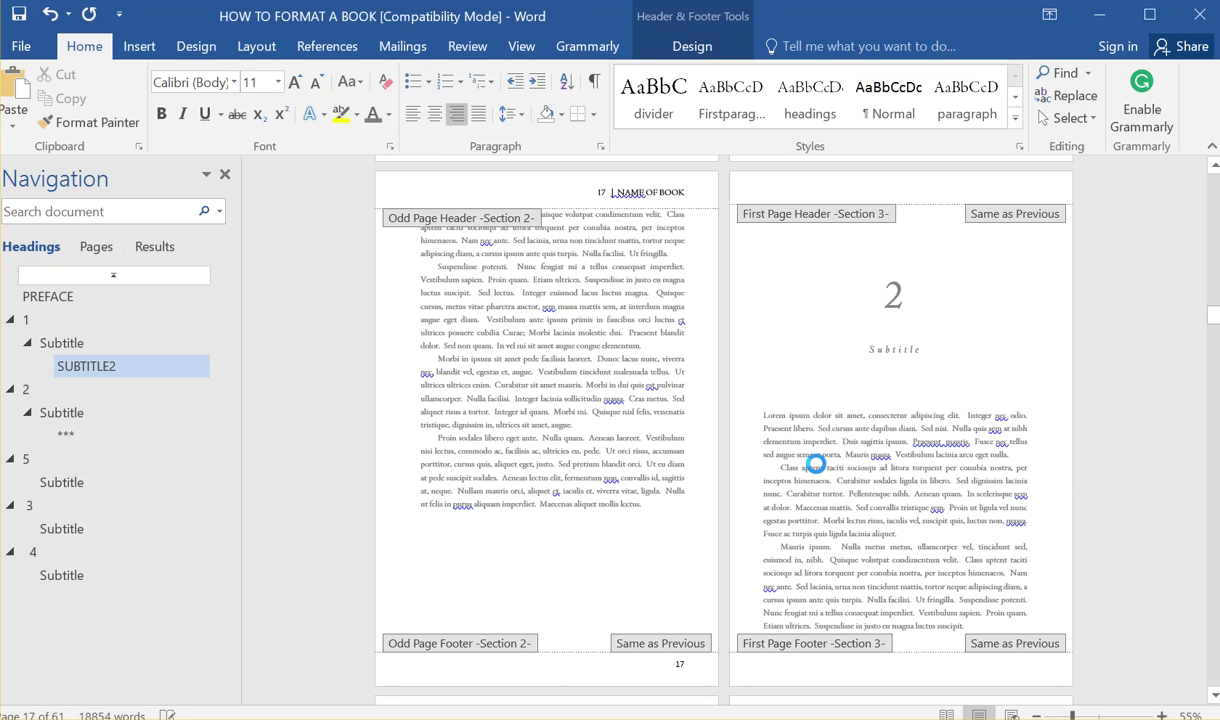
double_click(816, 463)
scroll(745, 435, "down", 4)
scroll(670, 438, "up", 3)
scroll(900, 337, "down", 5)
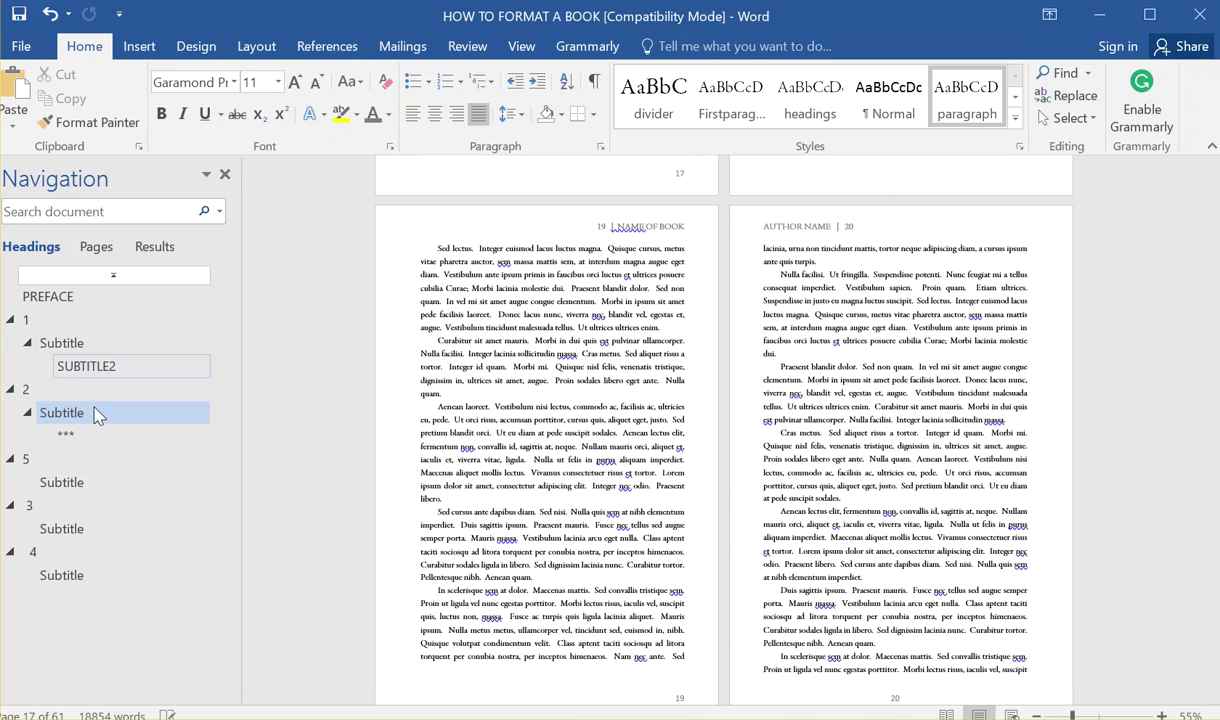
Step: Drag chapter 5 below chapter 4 in the Navigation pane, then jump to chapter 3
left_click(84, 388)
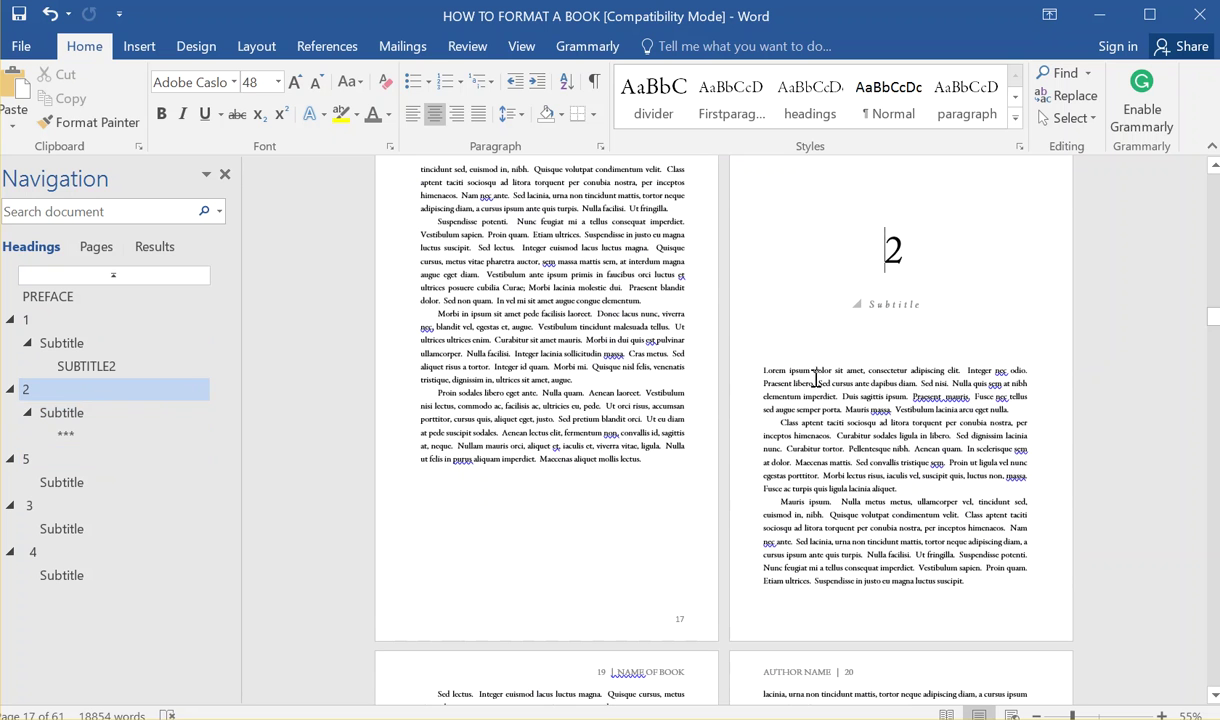
scroll(620, 430, "up", 1)
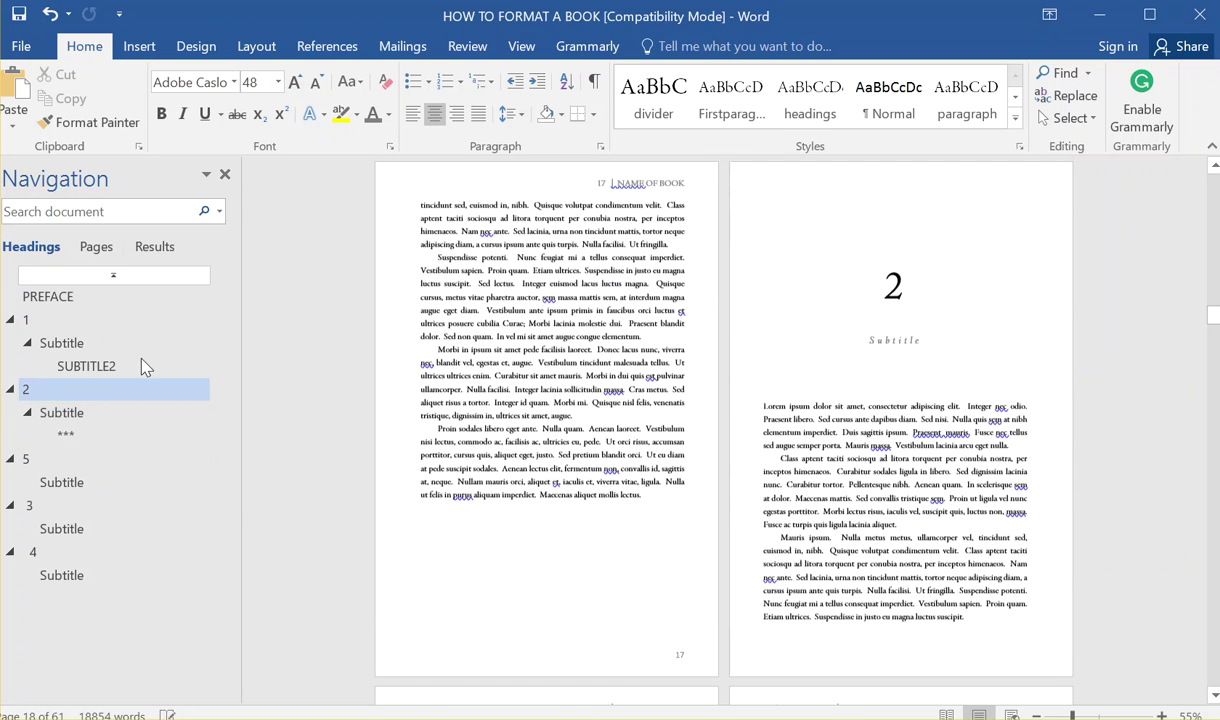
left_click(45, 459)
left_click_drag(53, 494, 66, 465)
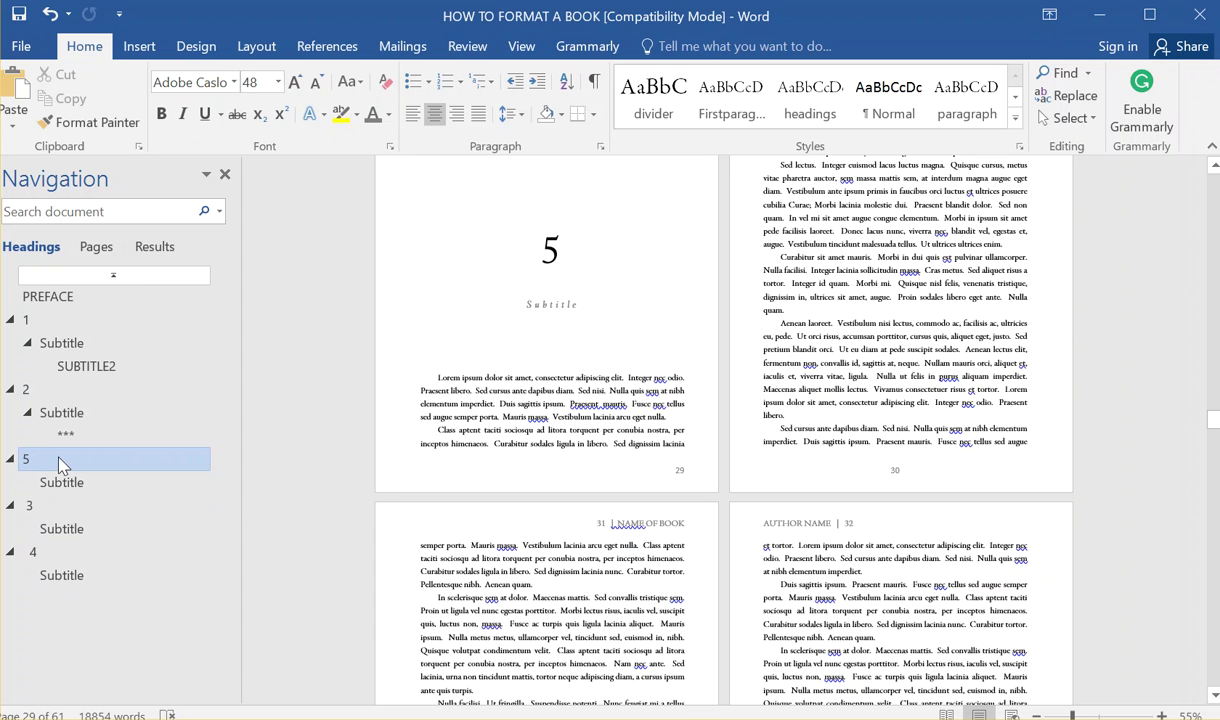
left_click(55, 481)
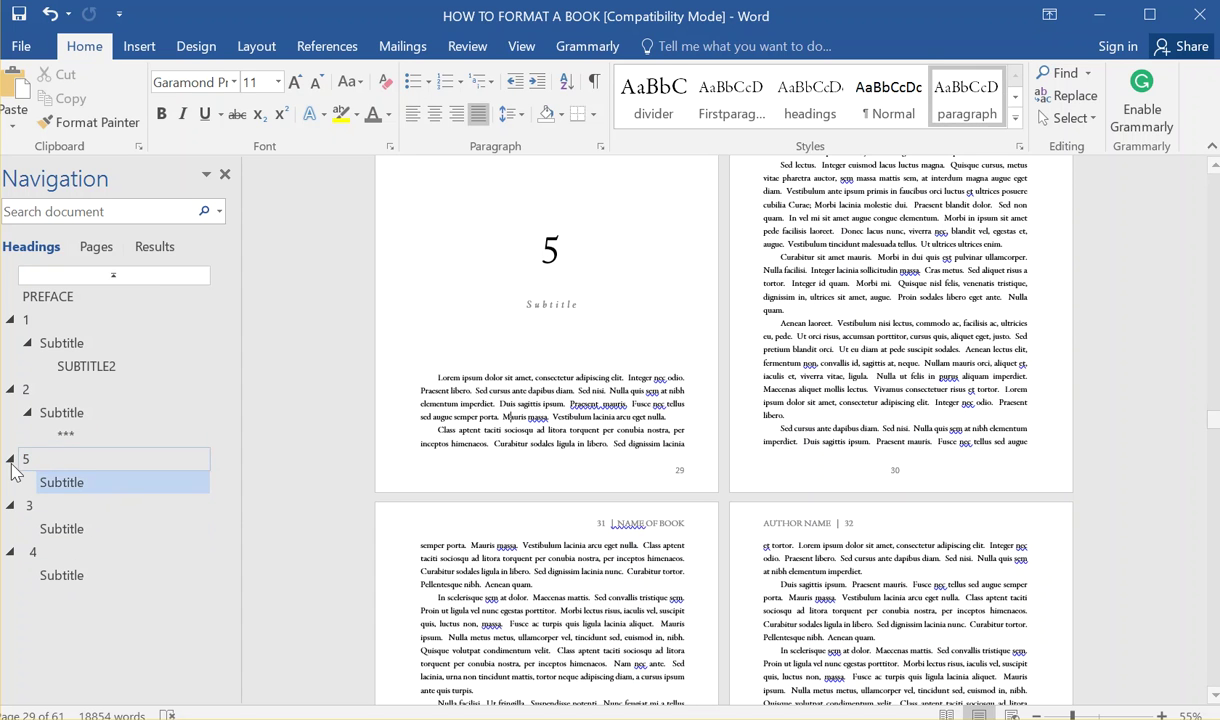
left_click(53, 465)
left_click_drag(48, 464, 62, 590)
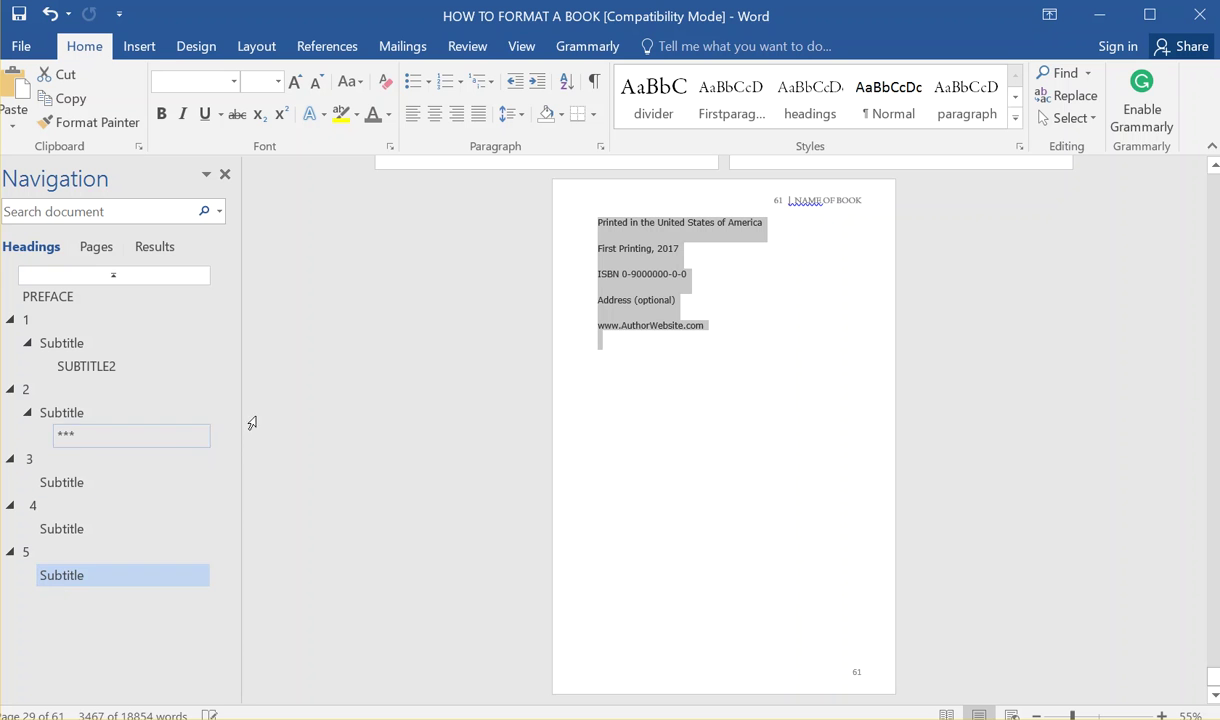
left_click(57, 462)
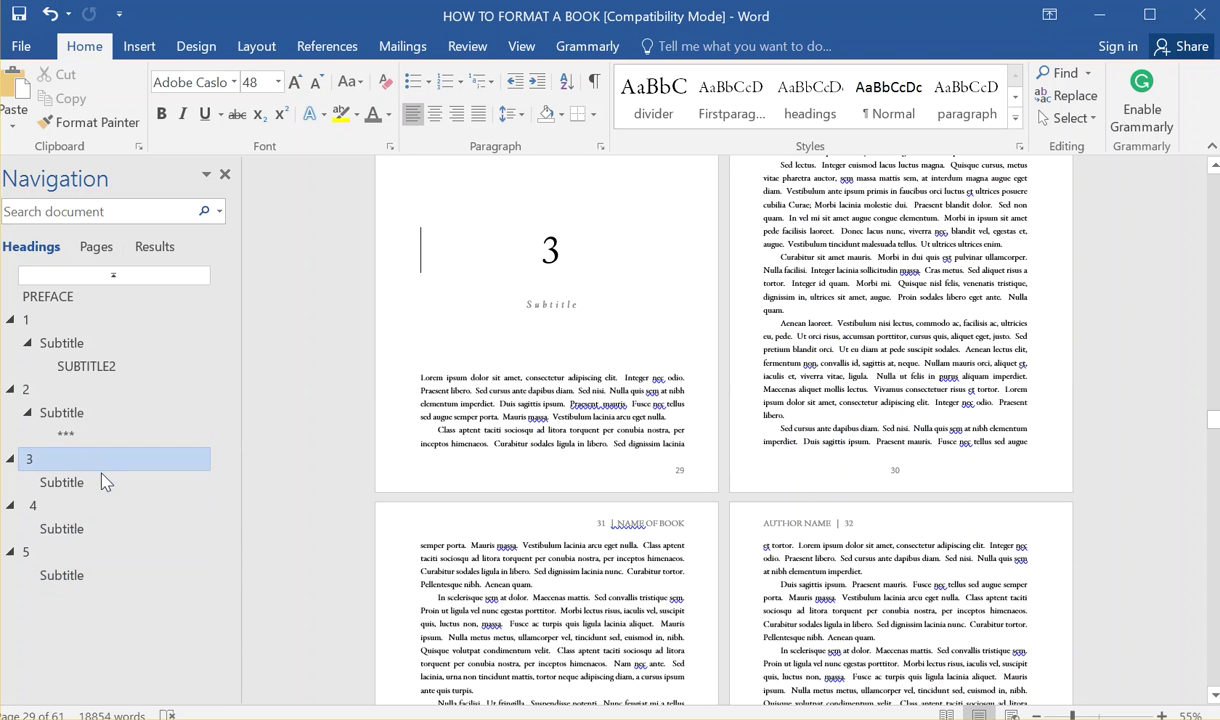
Step: Insert a Next Page section break after 'Praesent blandit dolor.' before chapter 3
scroll(531, 405, "up", 1)
scroll(531, 405, "up", 2)
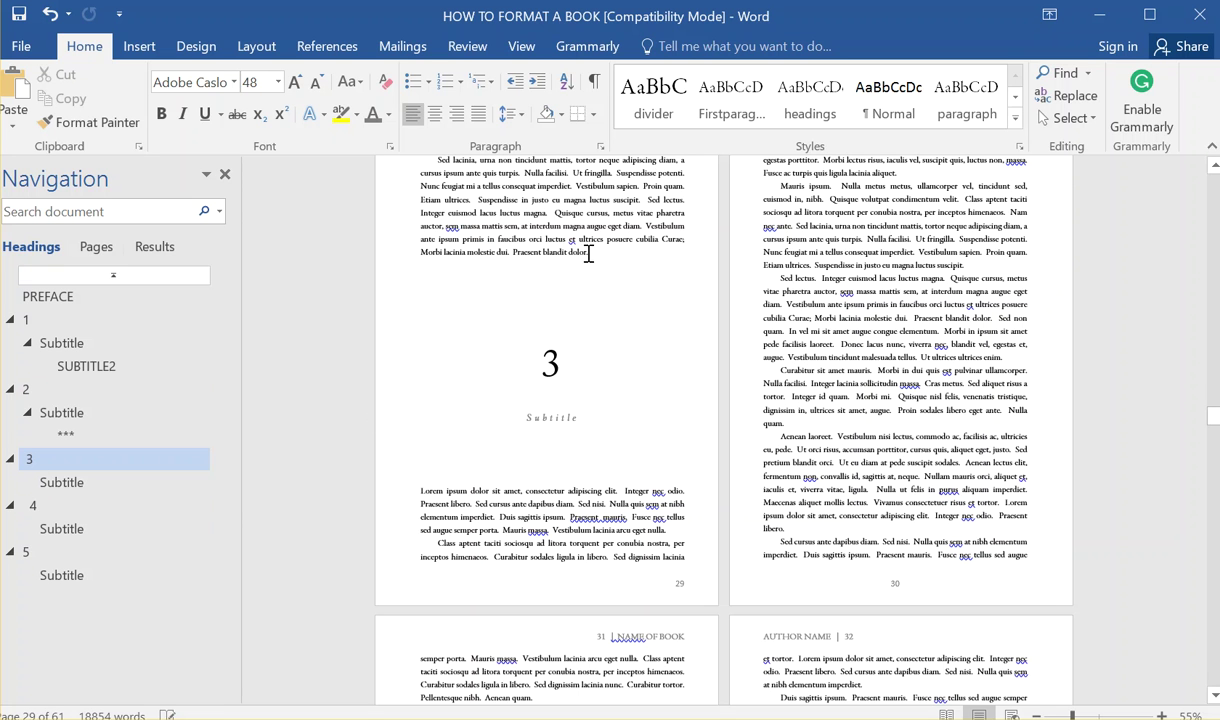
scroll(452, 450, "down", 3)
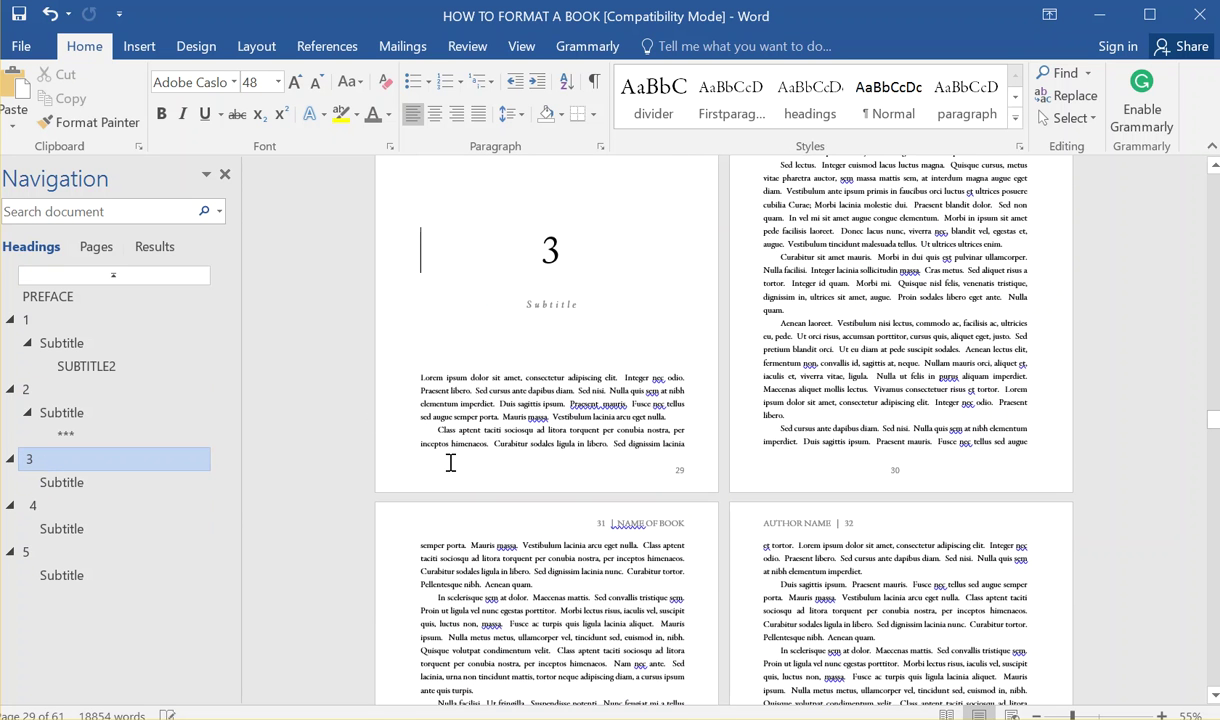
scroll(531, 275, "up", 3)
left_click(602, 254)
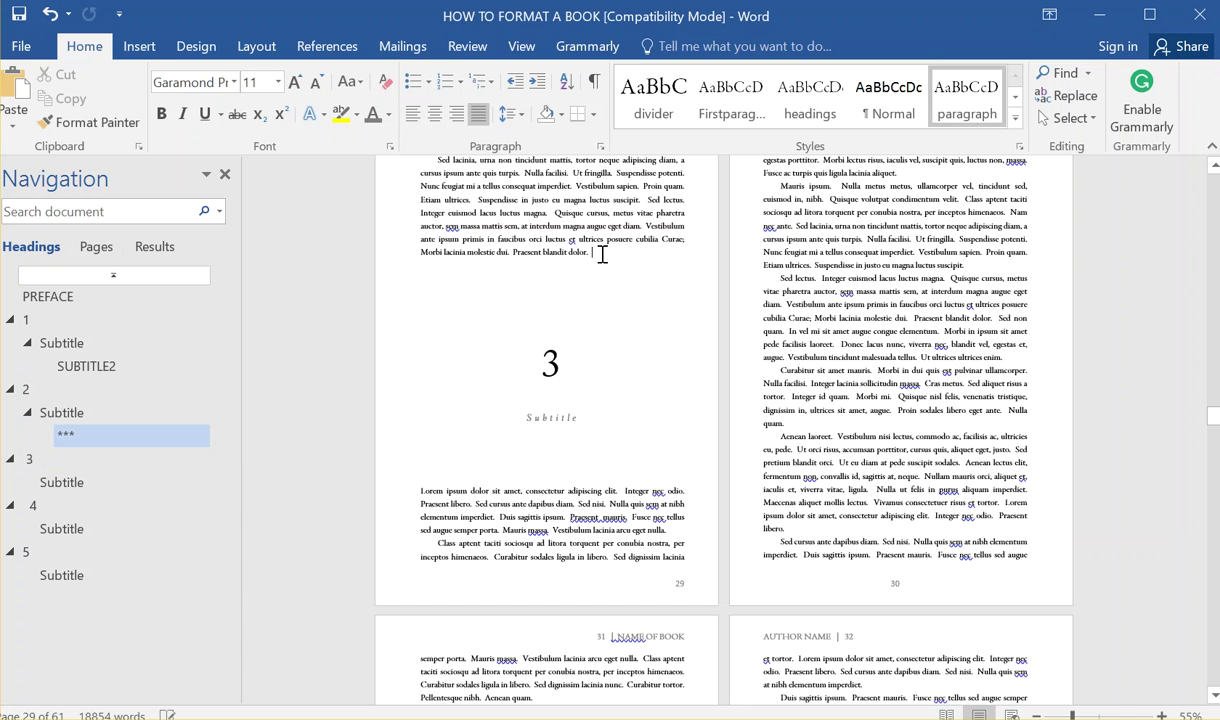
scroll(510, 230, "up", 2)
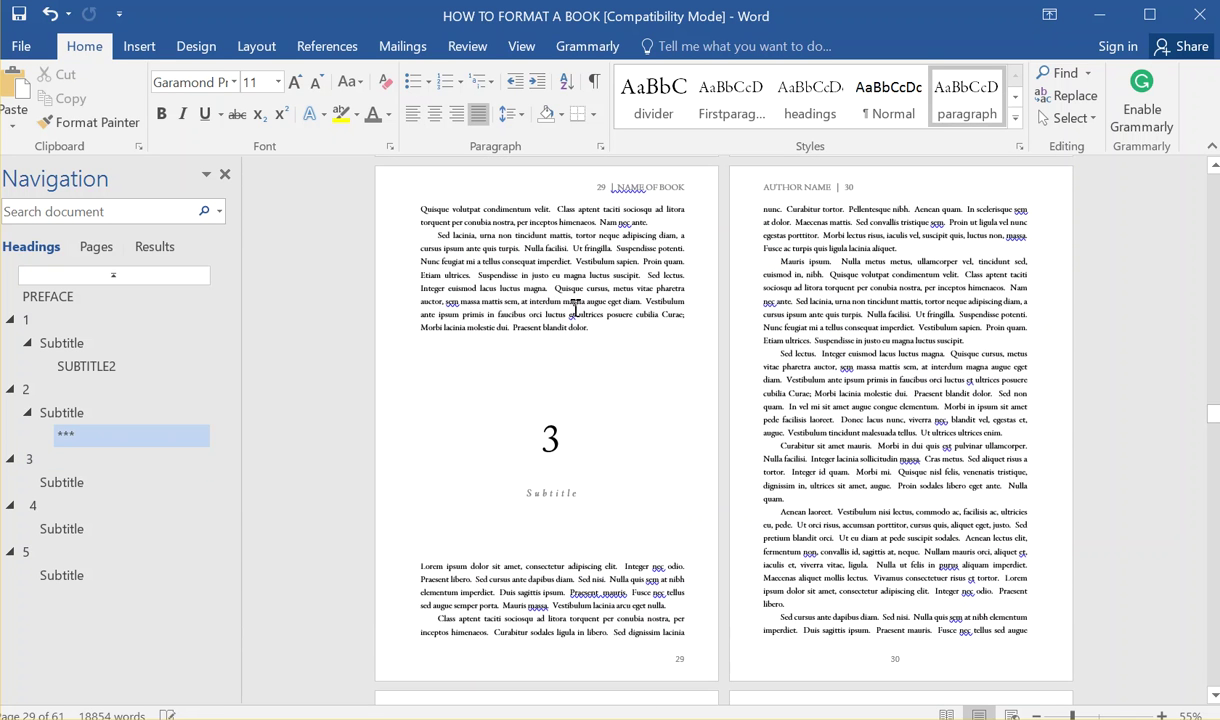
key("Return")
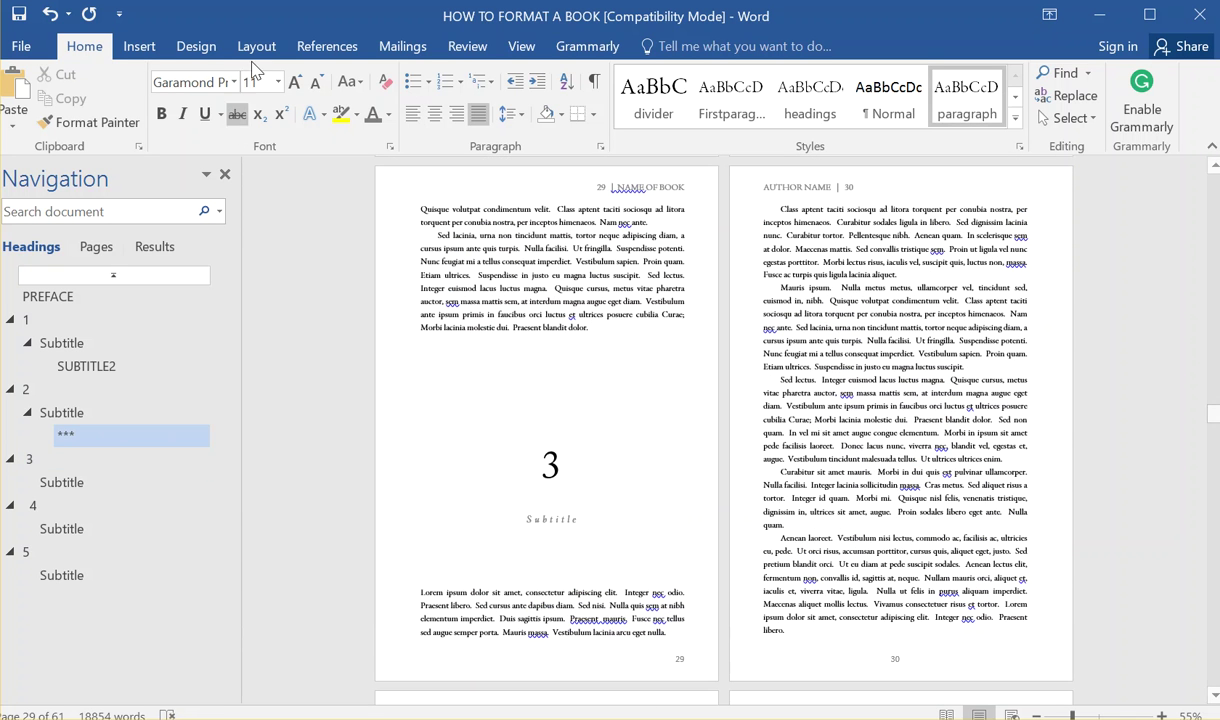
left_click(255, 46)
left_click(266, 76)
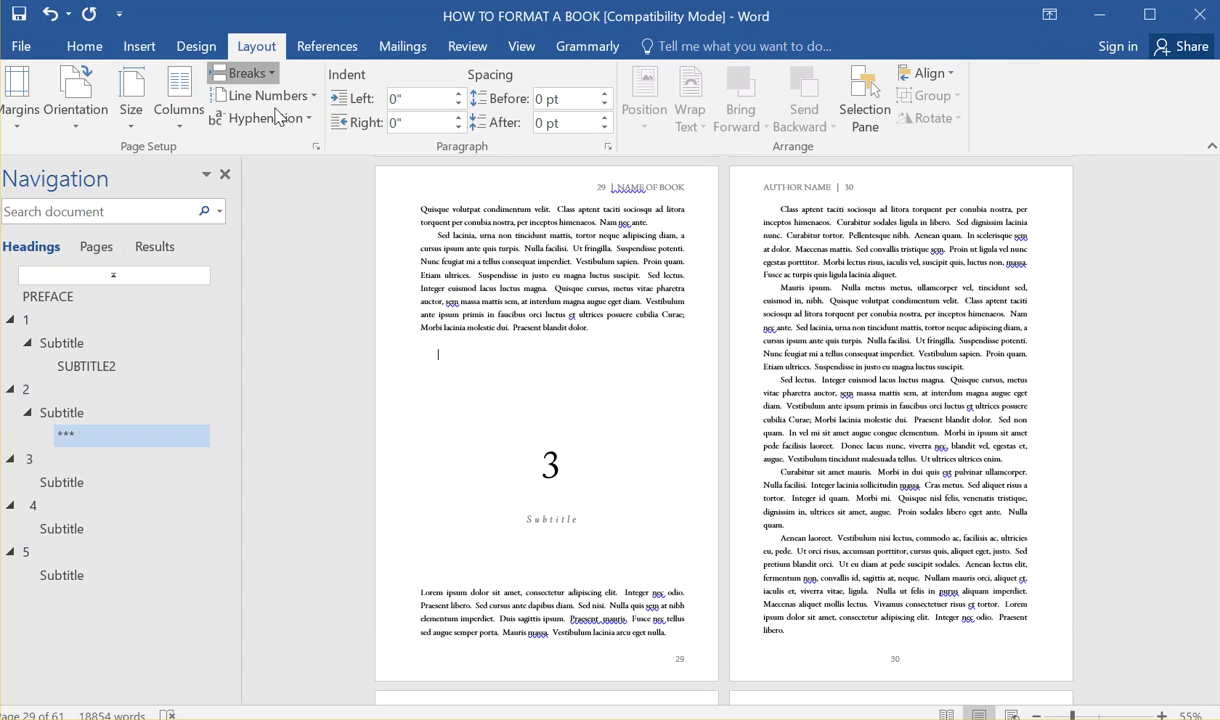
left_click(305, 338)
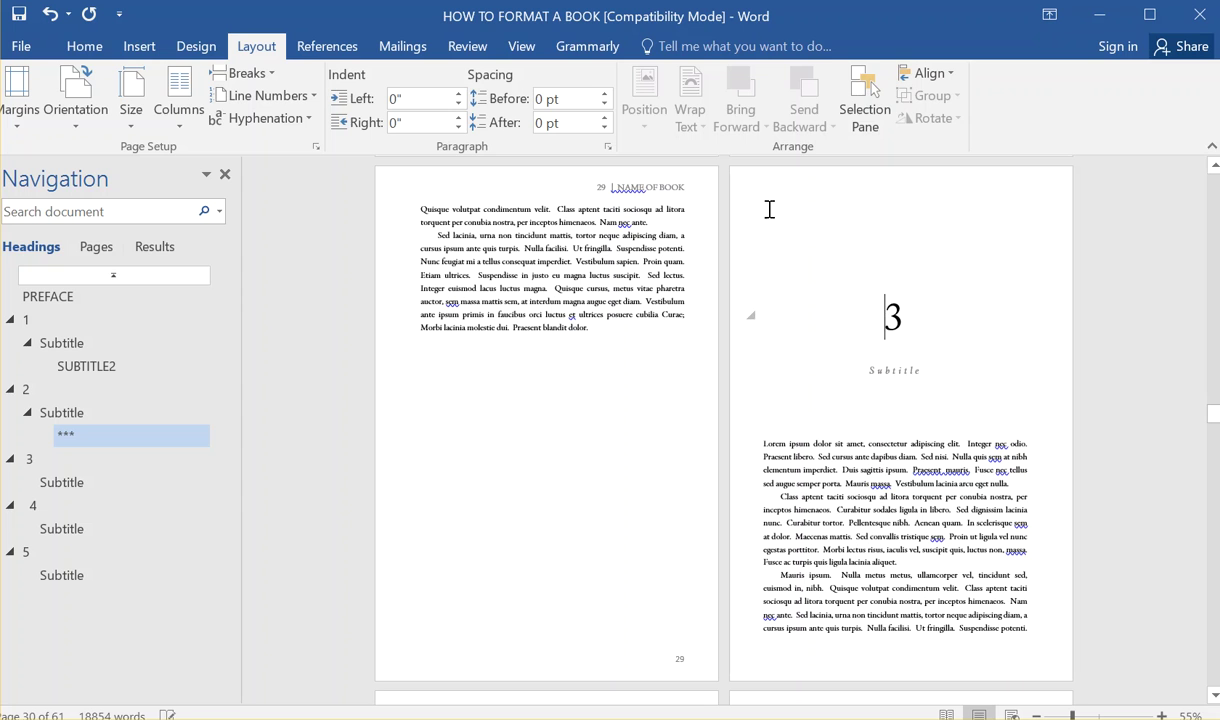
Step: Remove the empty lines above the chapter 3 heading on page 30 and center it
left_click(722, 190)
left_click(884, 316)
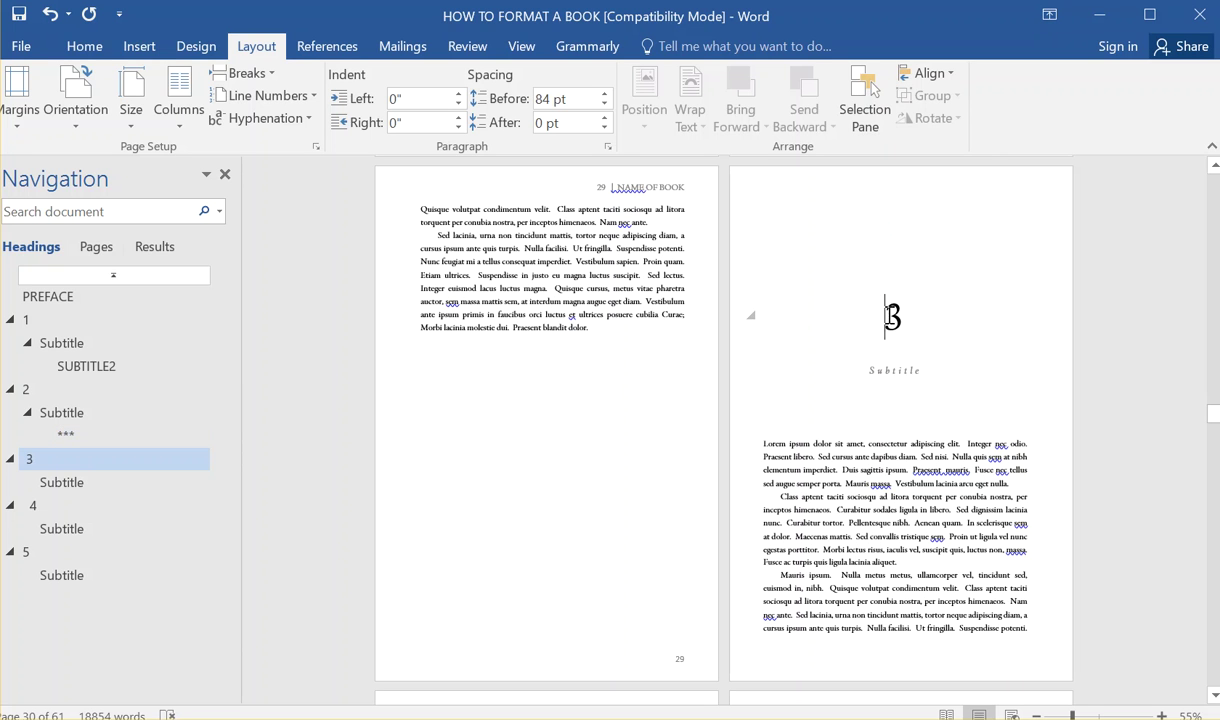
left_click_drag(827, 227, 758, 181)
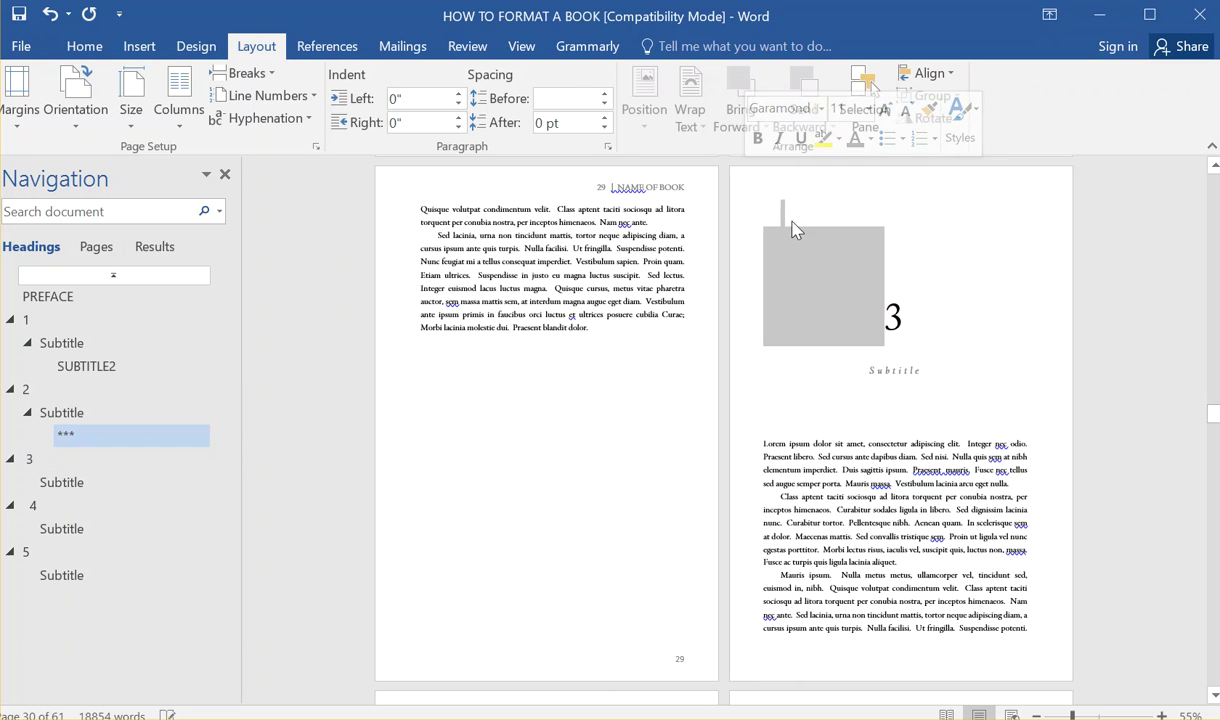
key("Delete")
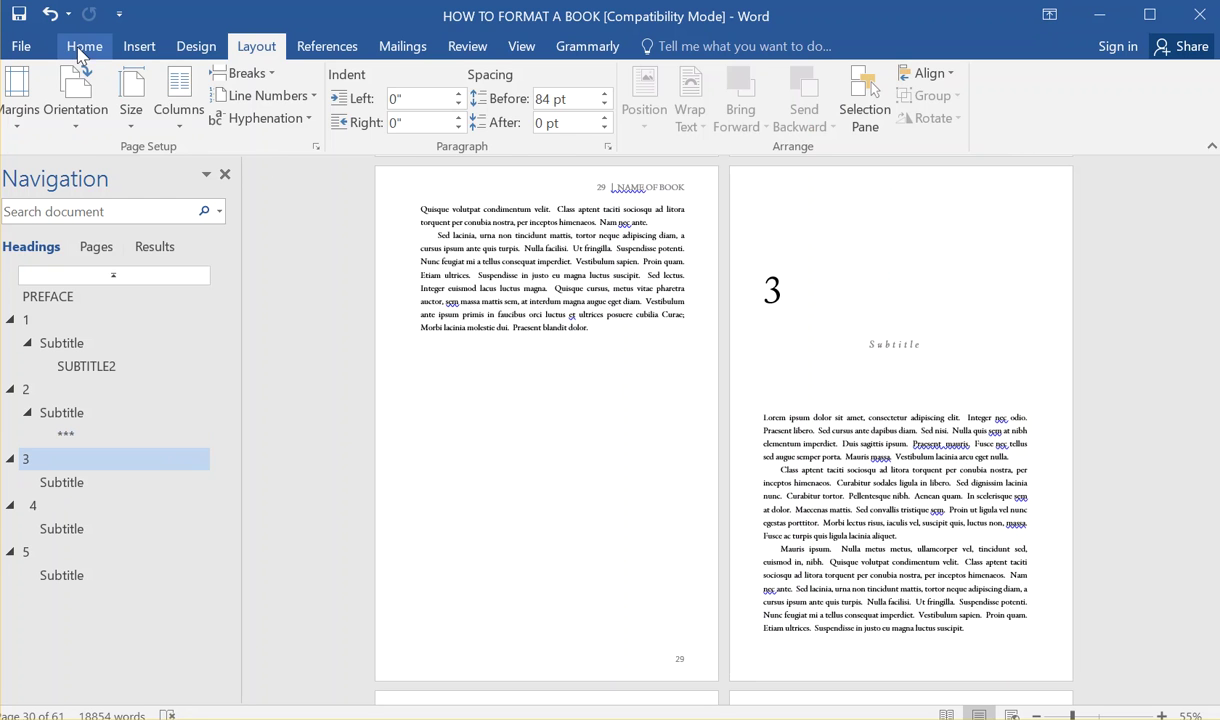
left_click(82, 46)
left_click(434, 114)
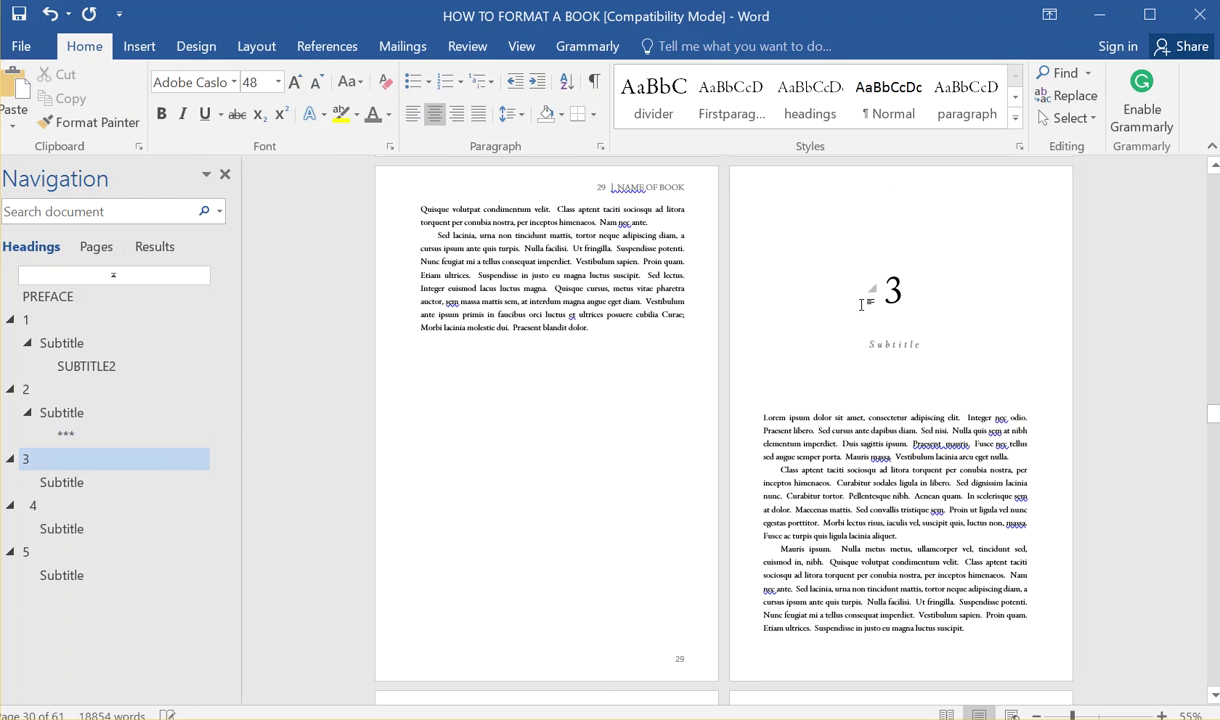
Step: Scroll through chapter 3 to page 40, then jump back to its heading
scroll(908, 340, "up", 2)
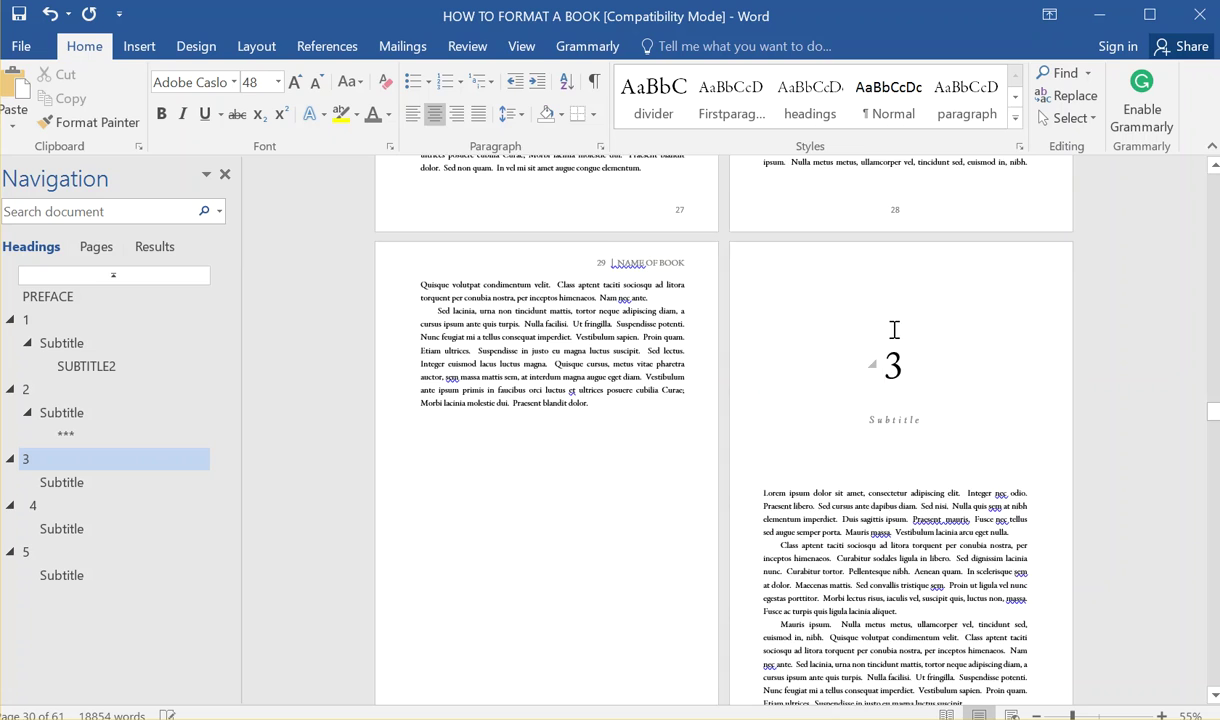
scroll(862, 330, "down", 1)
scroll(803, 395, "down", 6)
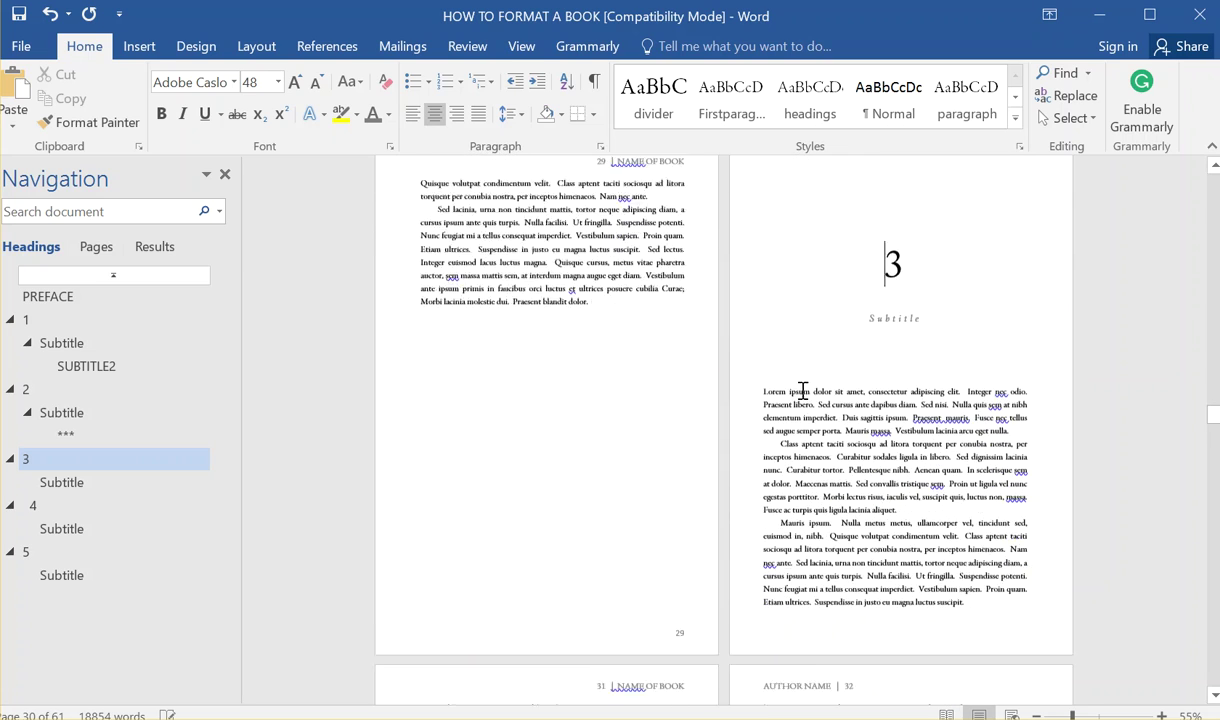
scroll(822, 418, "down", 14)
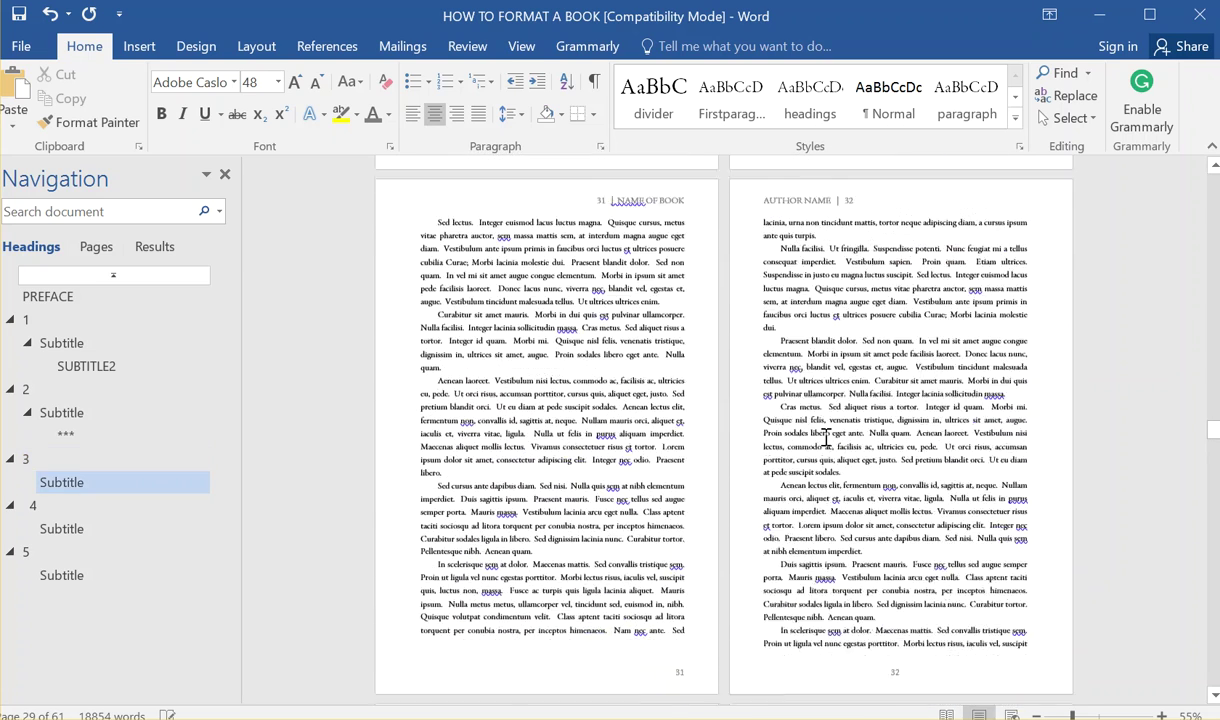
scroll(825, 440, "down", 19)
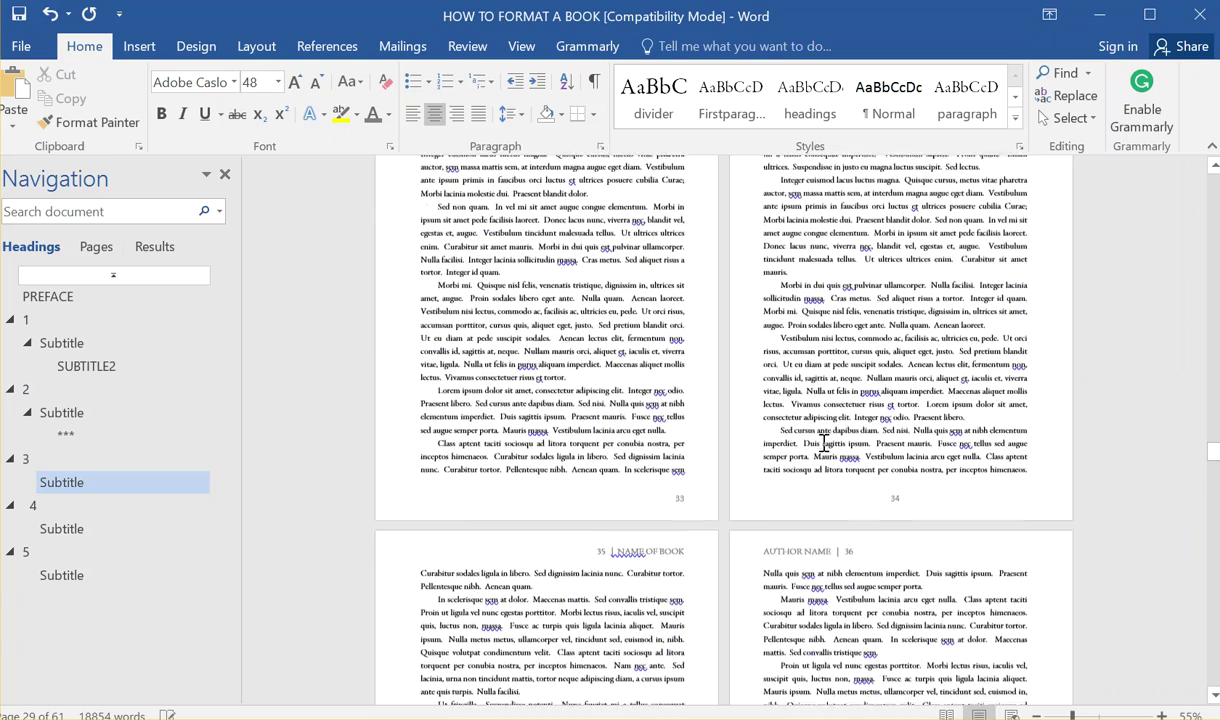
scroll(822, 443, "down", 20)
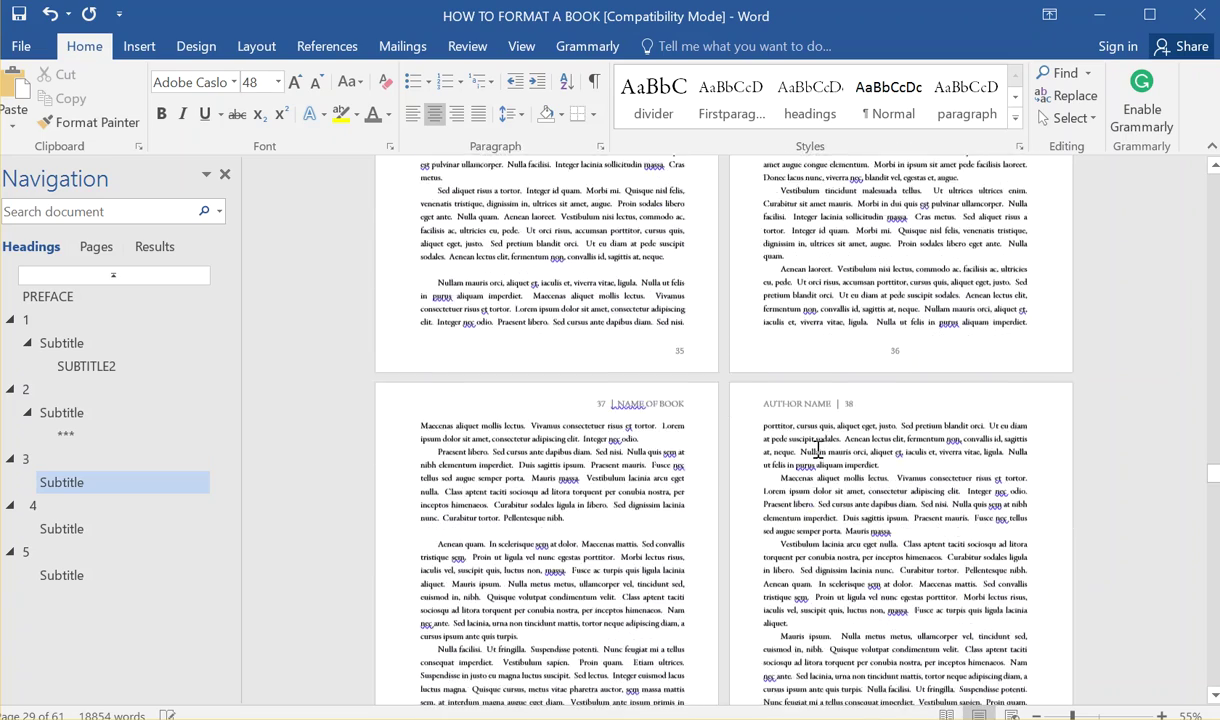
left_click(27, 458)
Step: Insert a Next Page section break at the end of page 40, before chapter 4
left_click(60, 503)
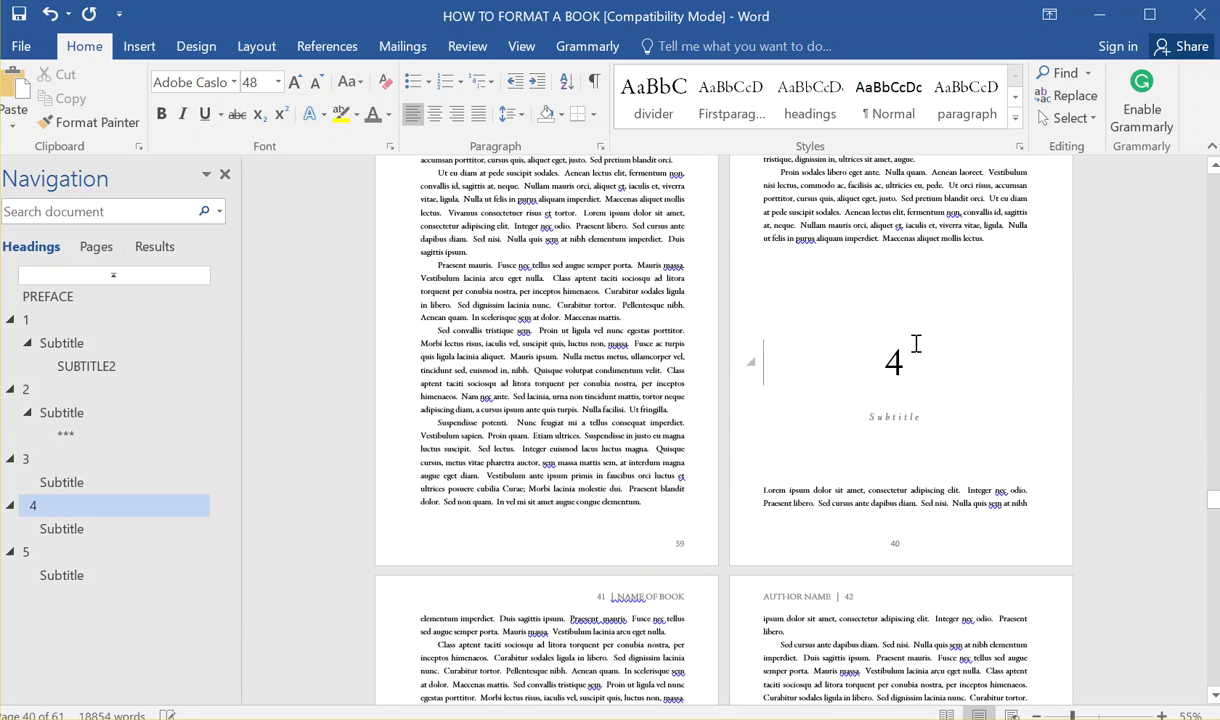
left_click(871, 252)
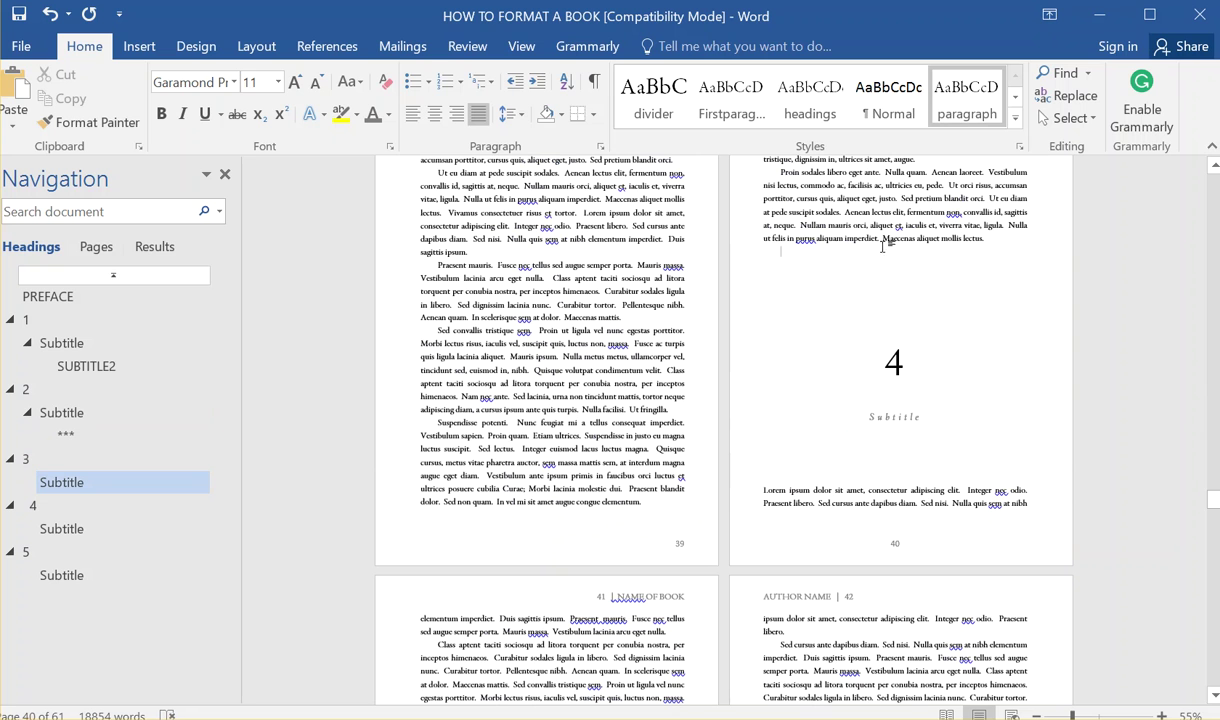
left_click(255, 46)
left_click(240, 73)
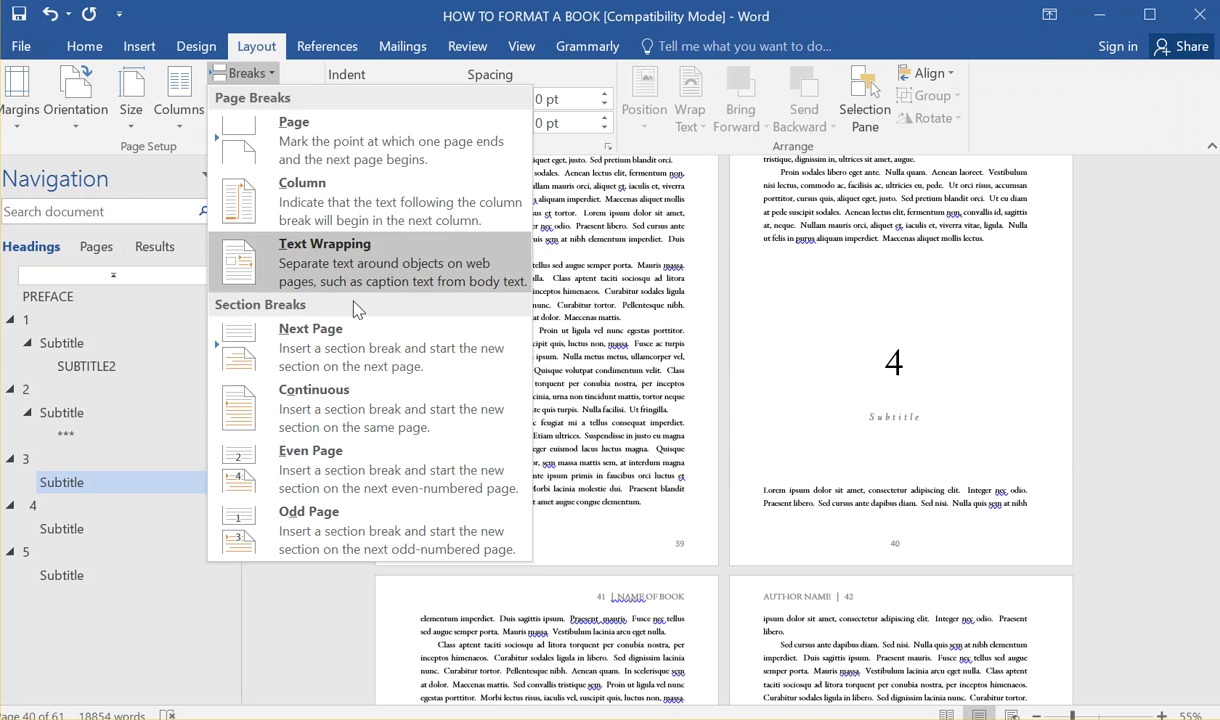
left_click(310, 345)
Step: Delete the blank line above the chapter 4 heading and centre the heading
scroll(640, 510, "down", 3)
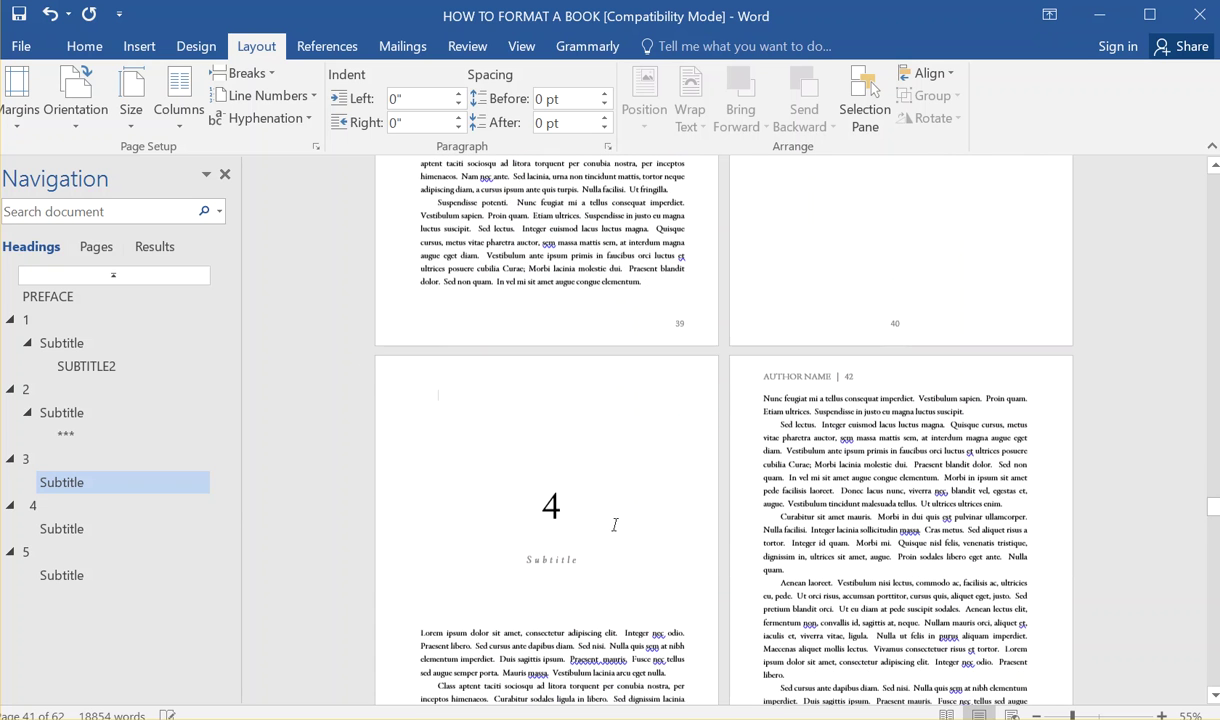
left_click(423, 383, "shift")
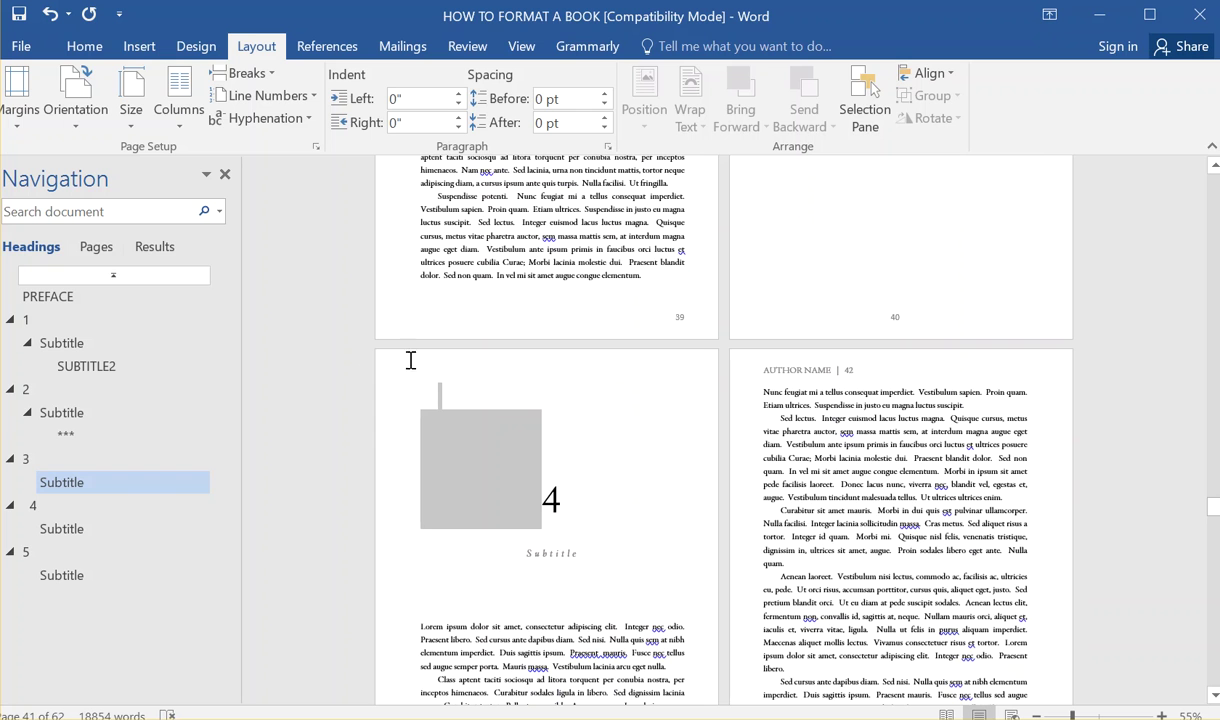
key("Delete")
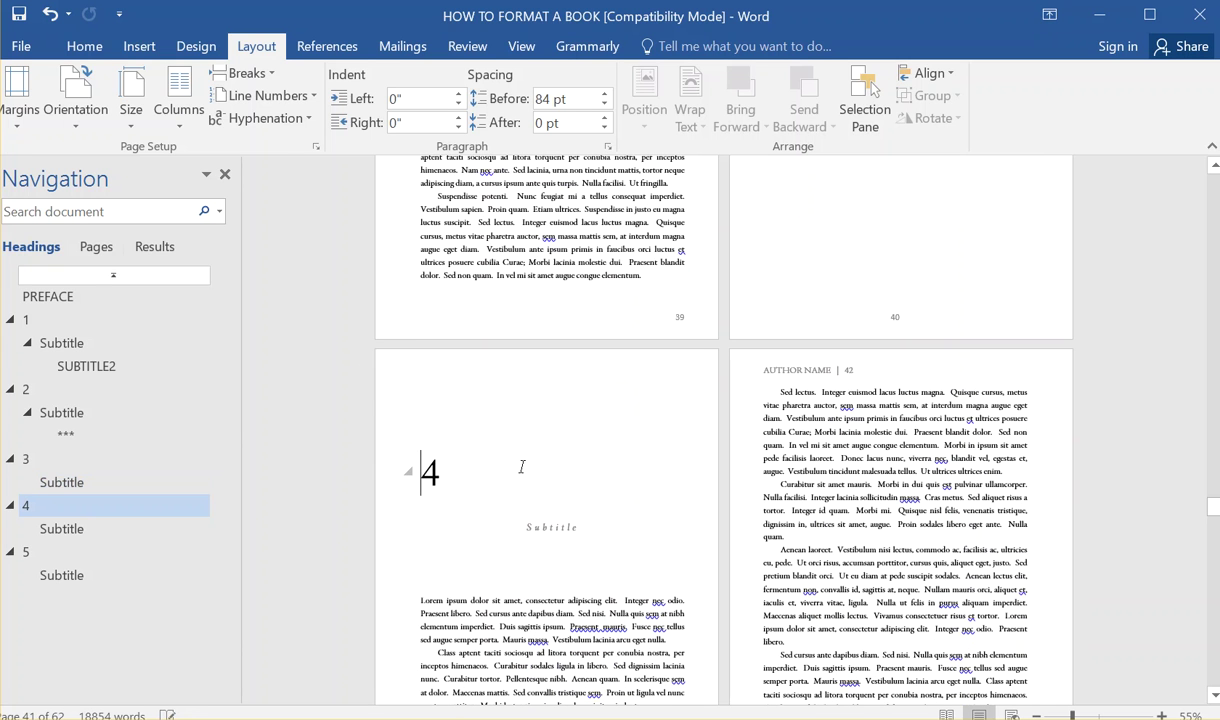
left_click(94, 46)
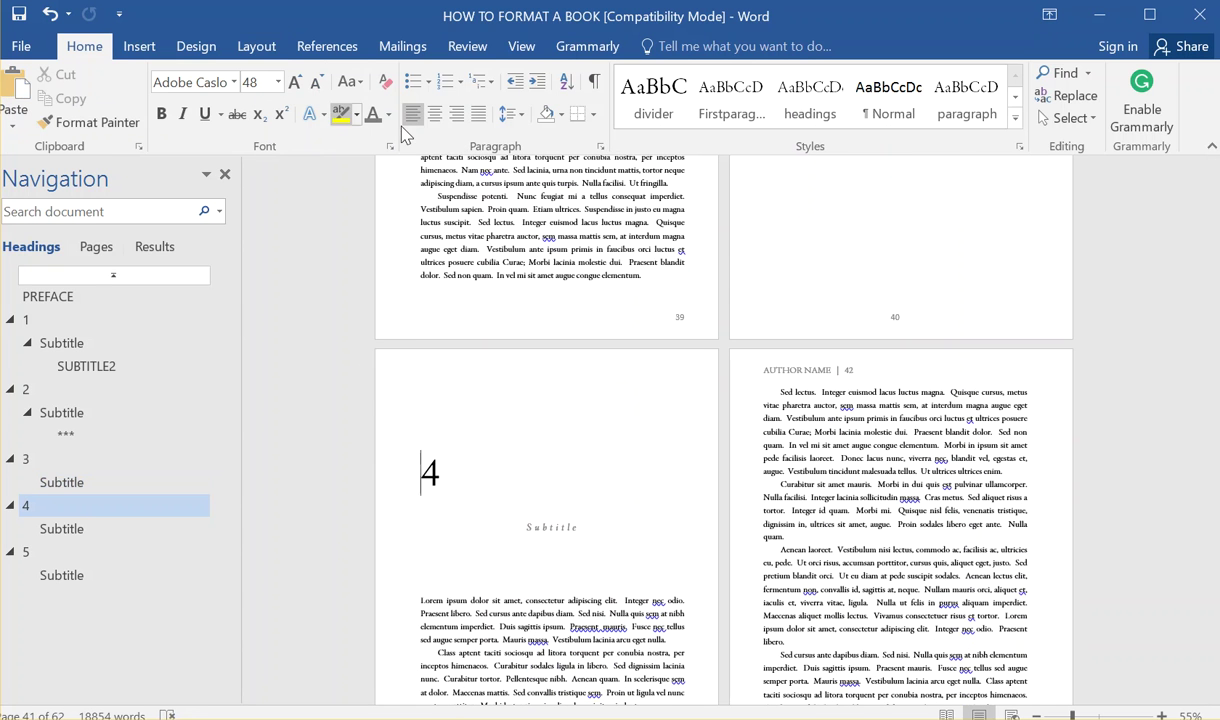
left_click(434, 117)
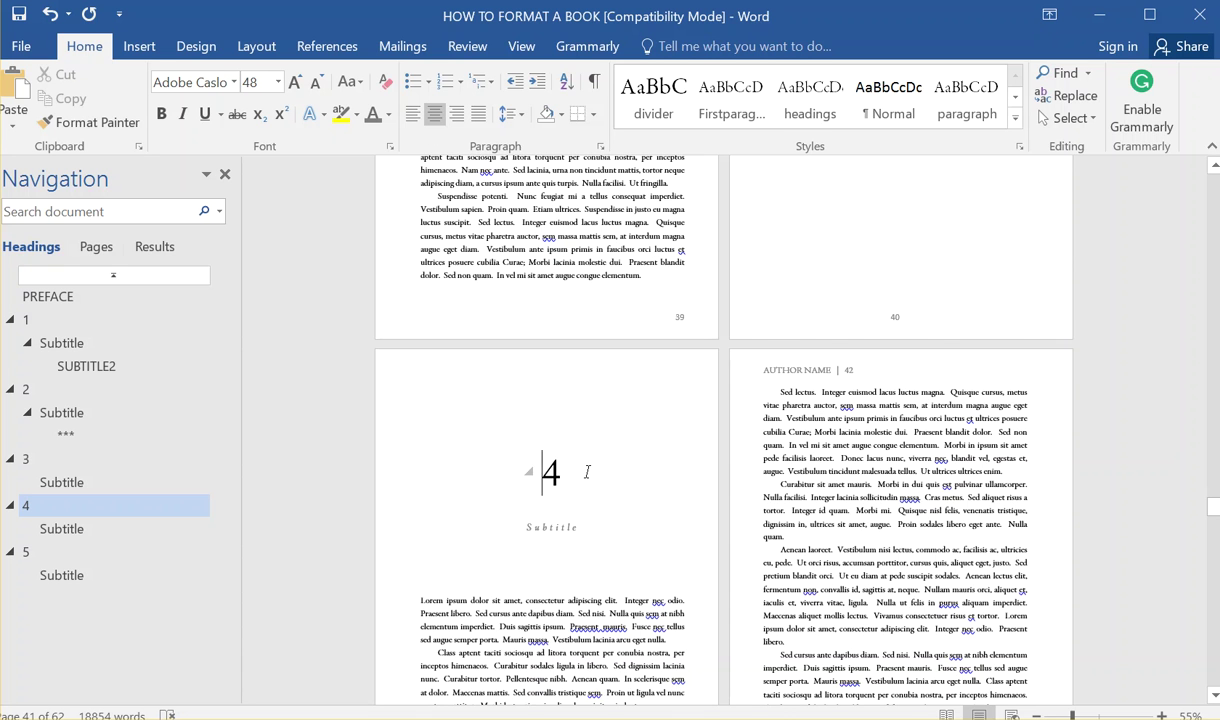
scroll(593, 485, "down", 3)
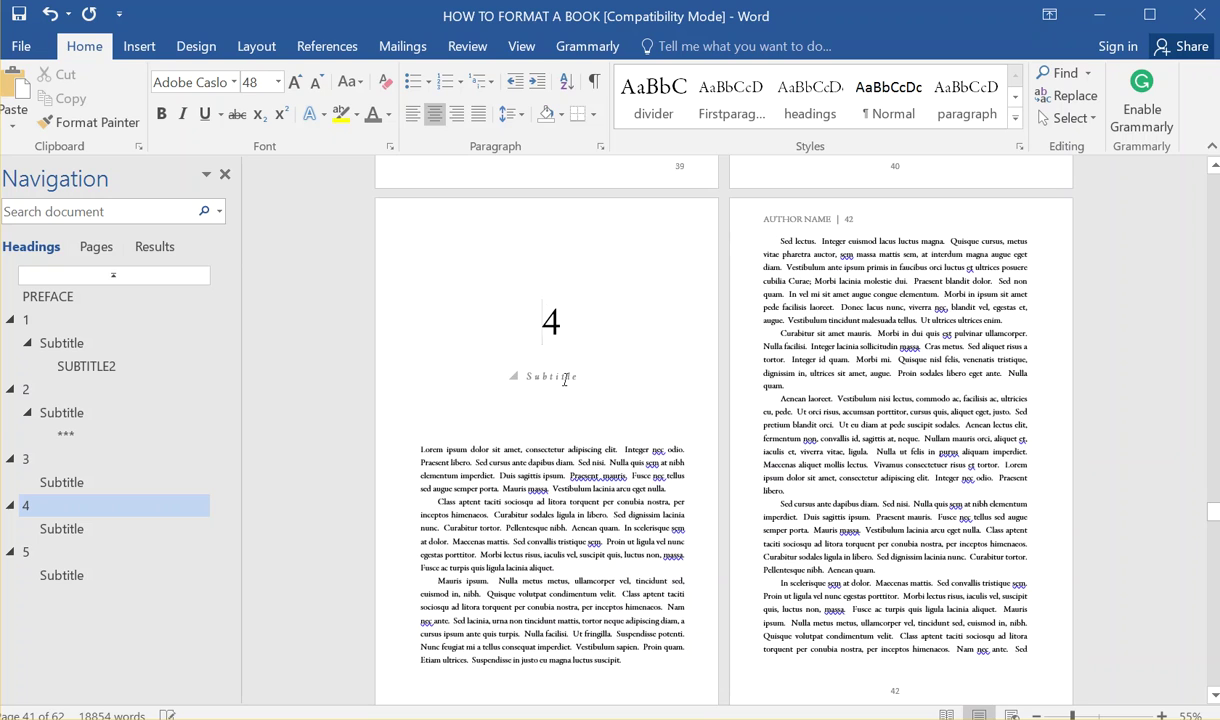
scroll(624, 463, "down", 6)
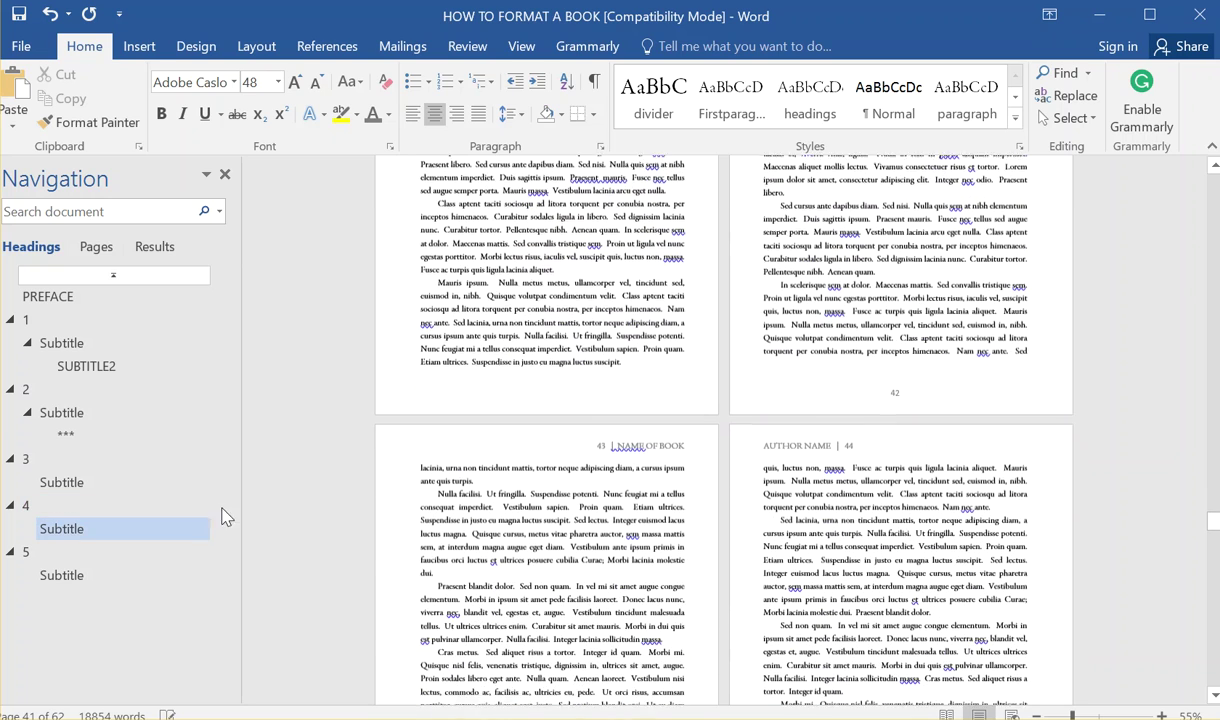
Step: Delete the empty paragraph between chapter 4's text and chapter 5
left_click(108, 556)
scroll(660, 420, "up", 4)
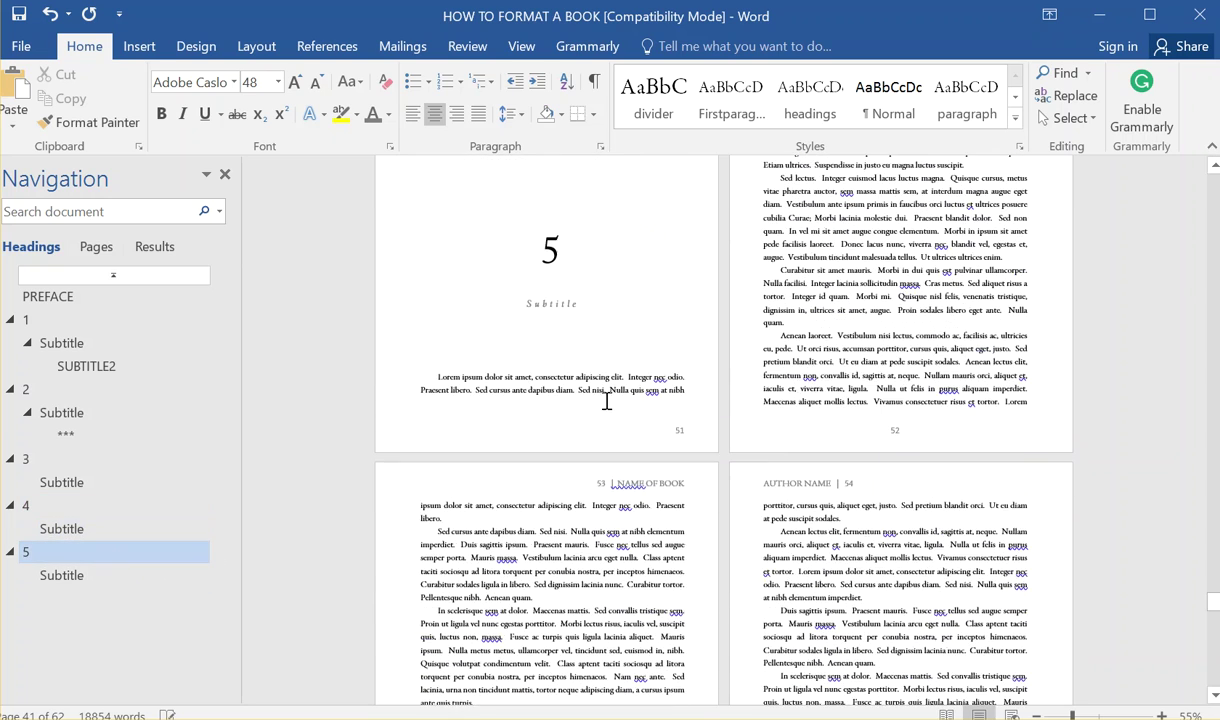
left_click(520, 307)
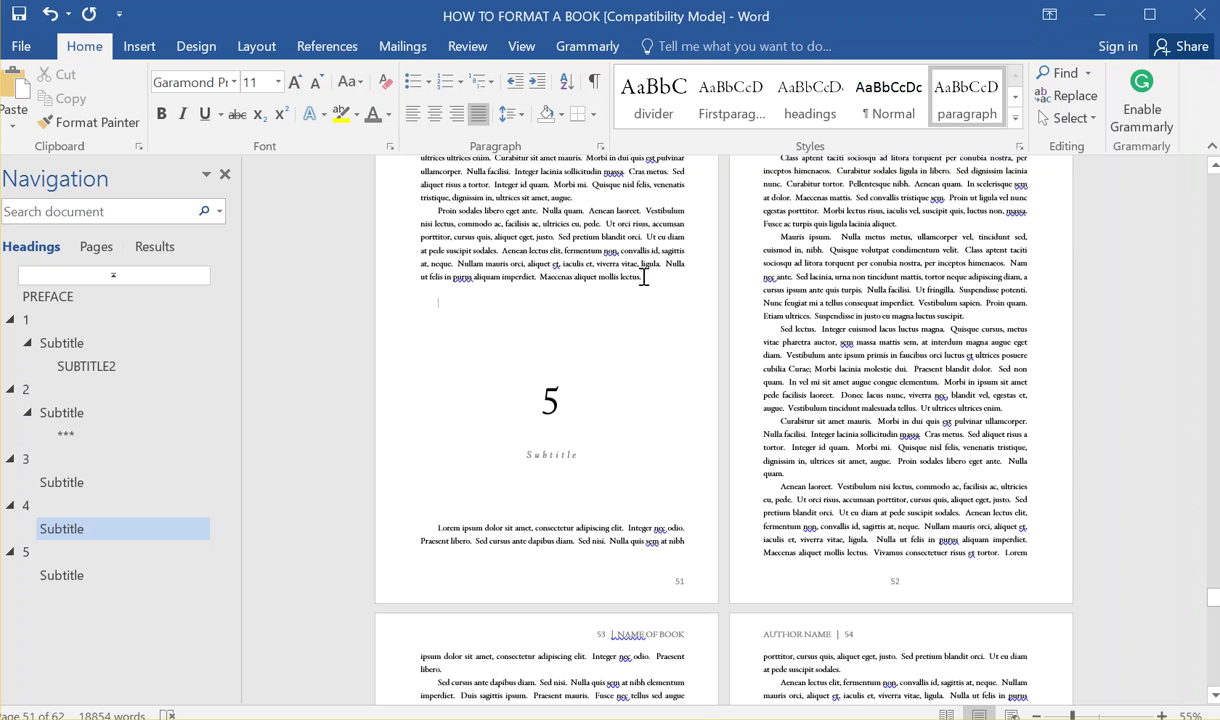
left_click(408, 278)
left_click(414, 304)
key("Delete")
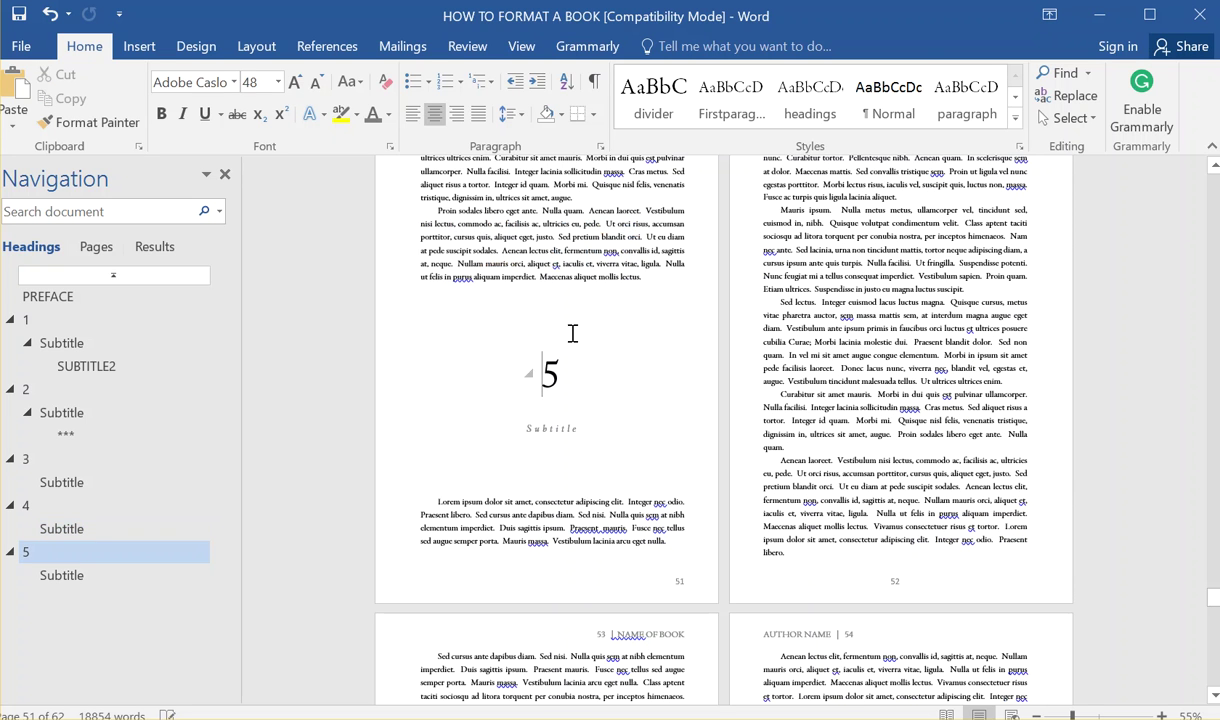
Step: Insert a Next Page section break before chapter 5 and remove the blank line atop page 52
left_click(659, 280)
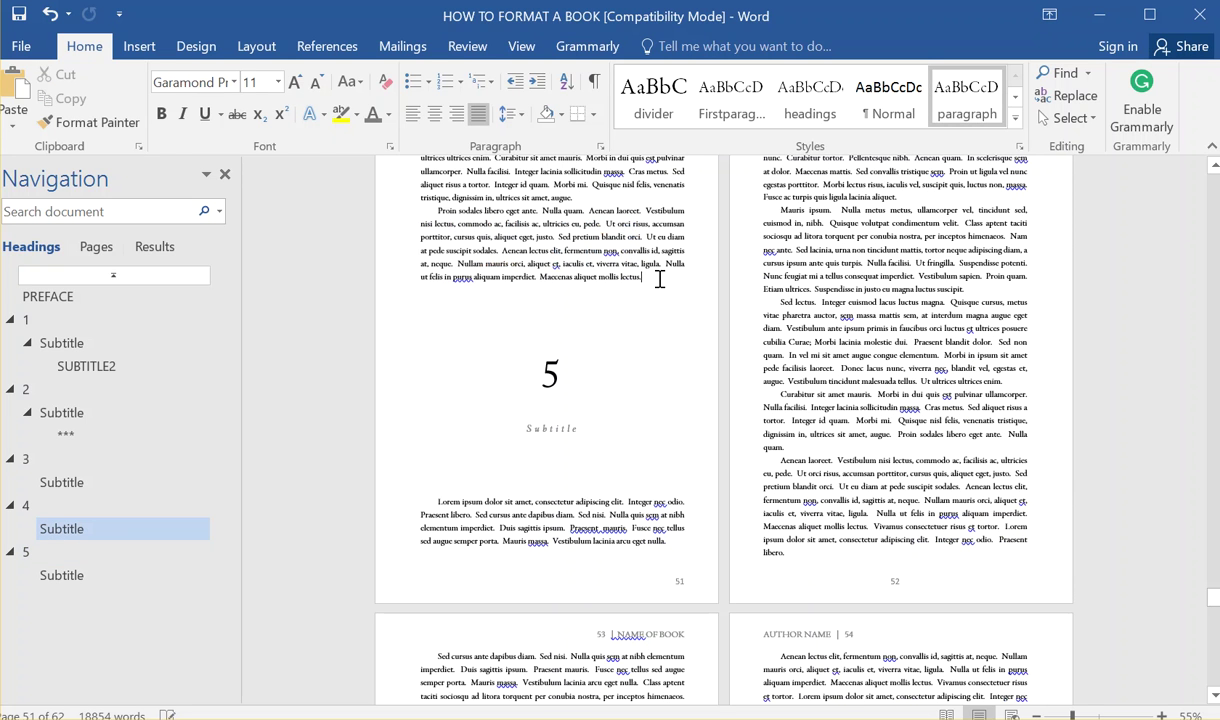
left_click(272, 48)
left_click(245, 73)
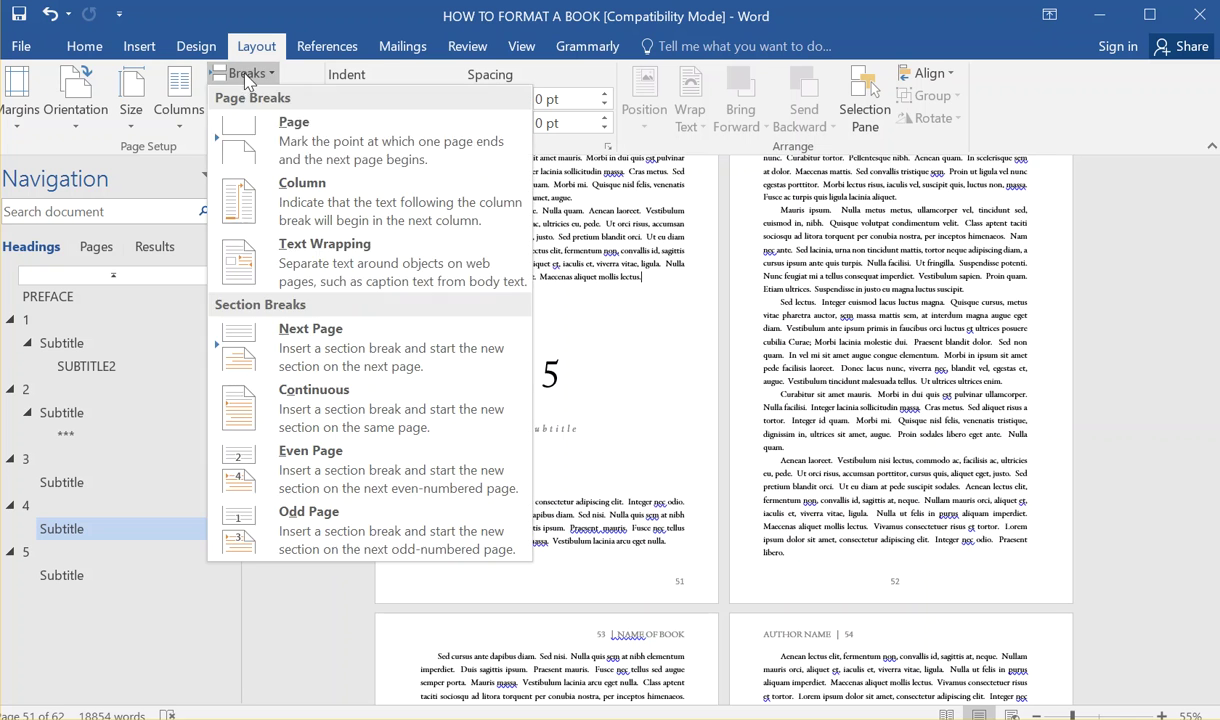
left_click(338, 327)
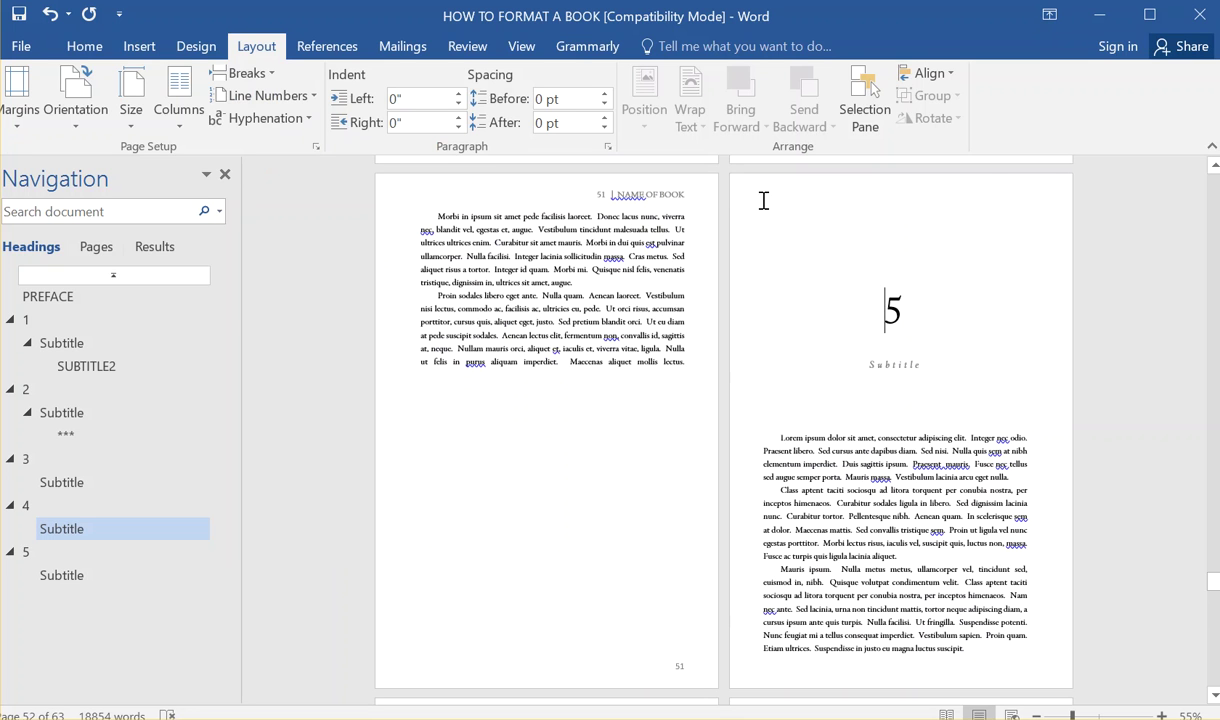
left_click_drag(759, 197, 781, 222)
key("Delete")
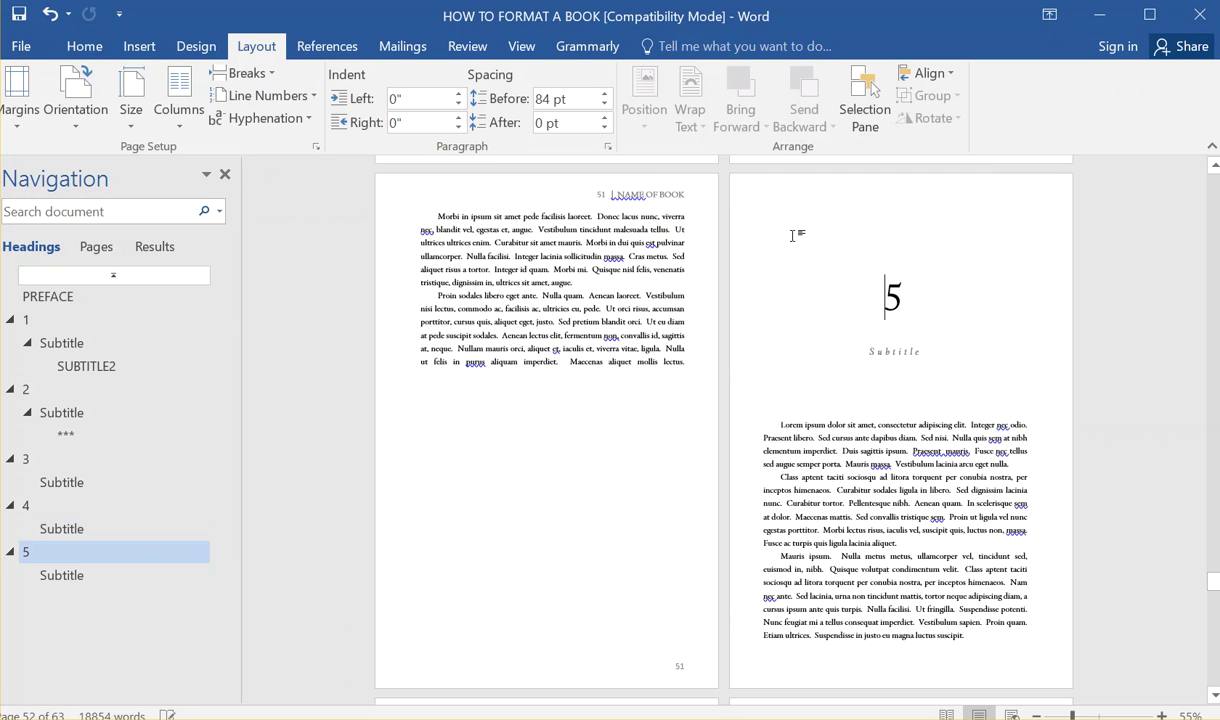
Step: Stop page 51's last line, ending in 'lectus.', from stretching full width
left_click(689, 361)
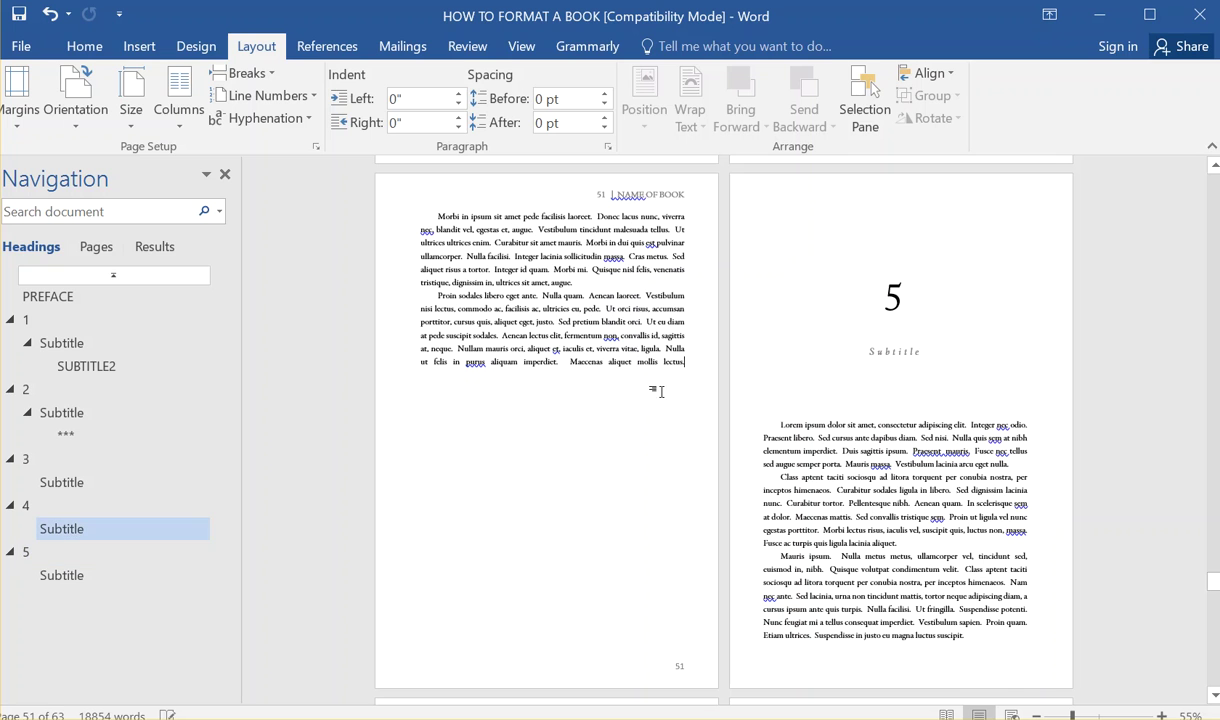
left_click(525, 382)
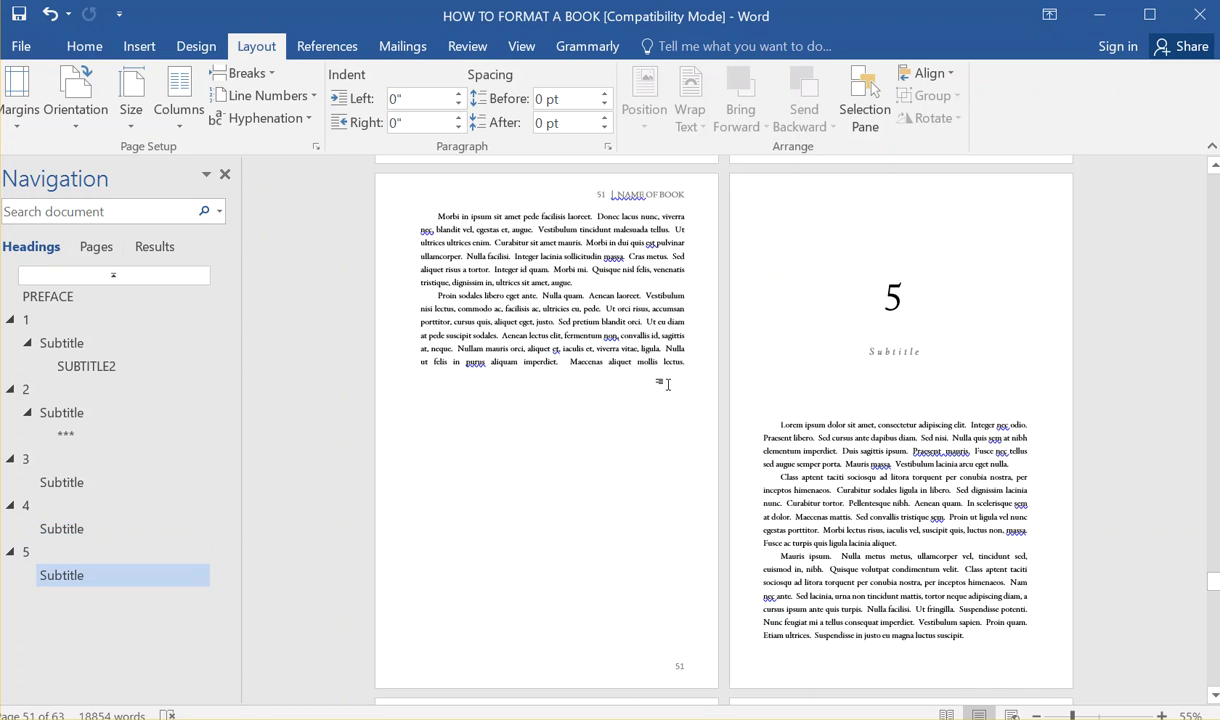
left_click(690, 362)
key("Delete")
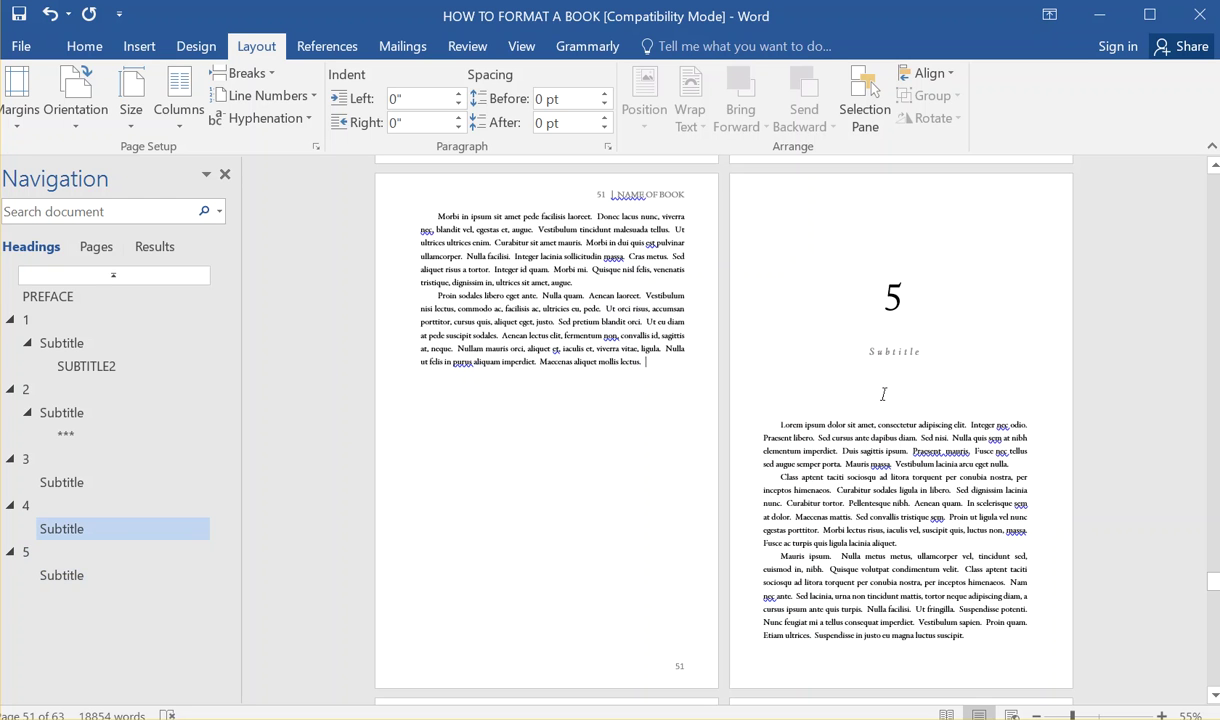
Step: Scroll past the preface until chapter 1's opening page 7 is in view
scroll(872, 505, "down", 5)
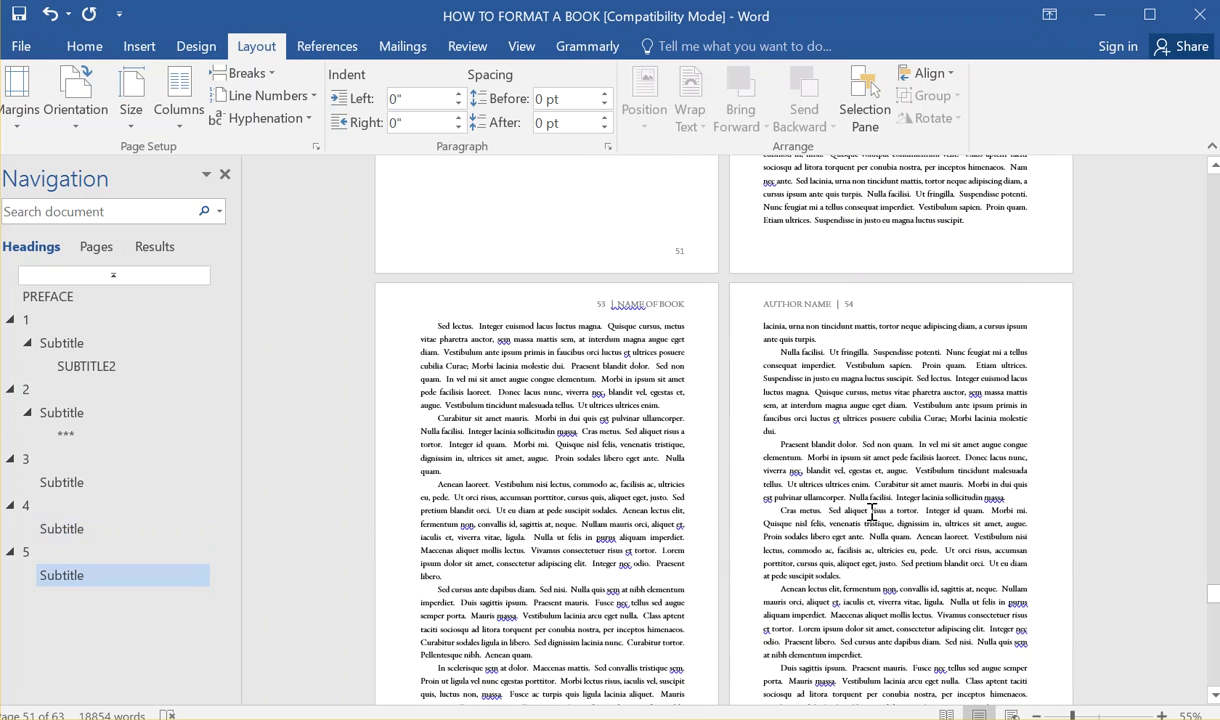
scroll(917, 537, "down", 5)
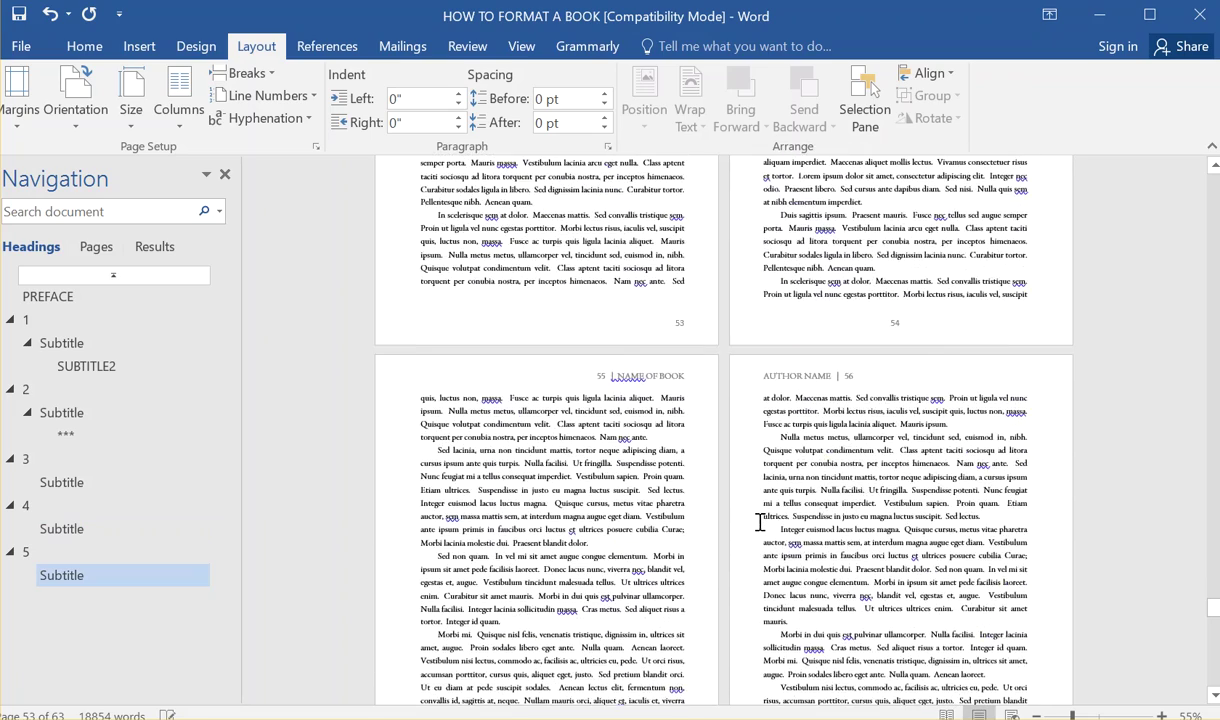
scroll(759, 522, "down", 2)
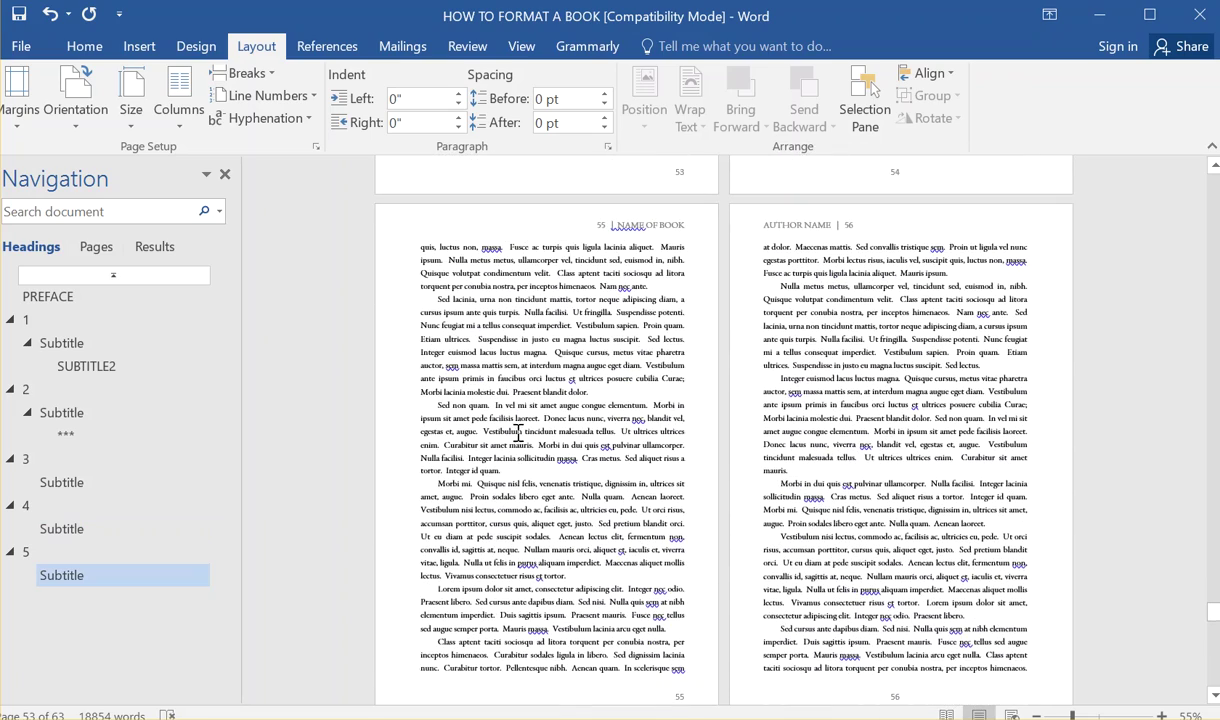
scroll(518, 432, "down", 12)
scroll(824, 561, "down", 7)
scroll(590, 416, "up", 6)
left_click_drag(1215, 655, 1190, 175)
scroll(890, 500, "down", 4)
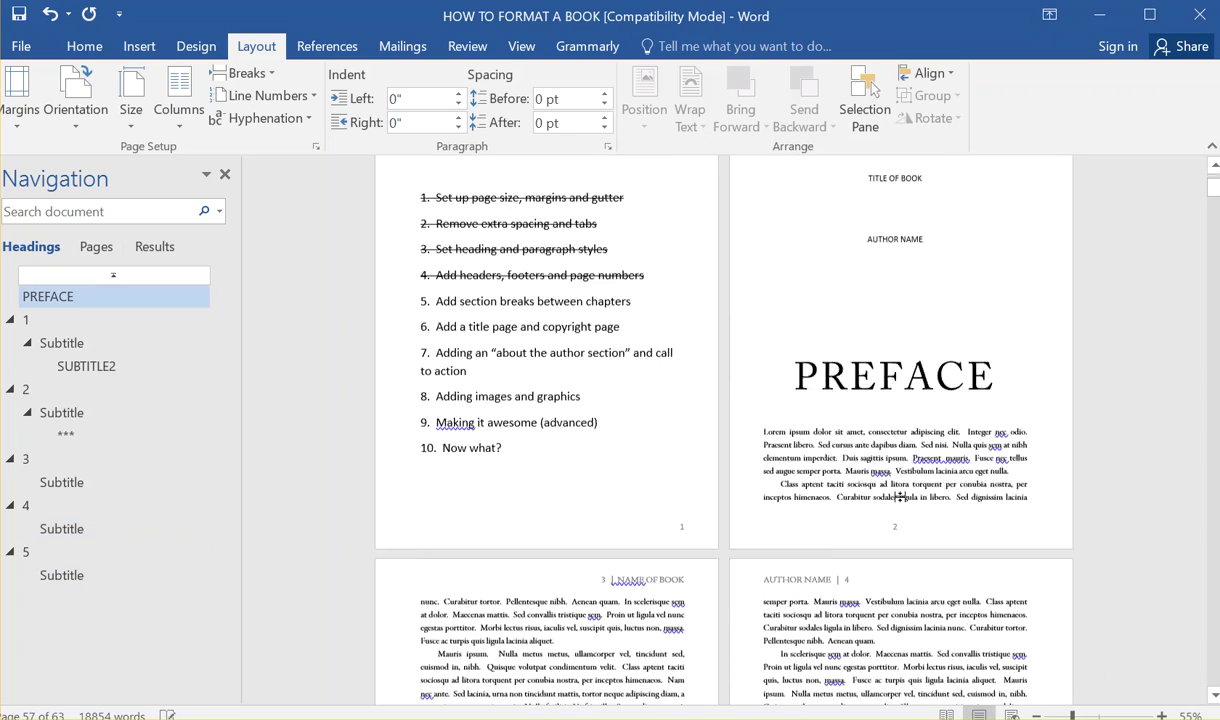
scroll(888, 520, "down", 5)
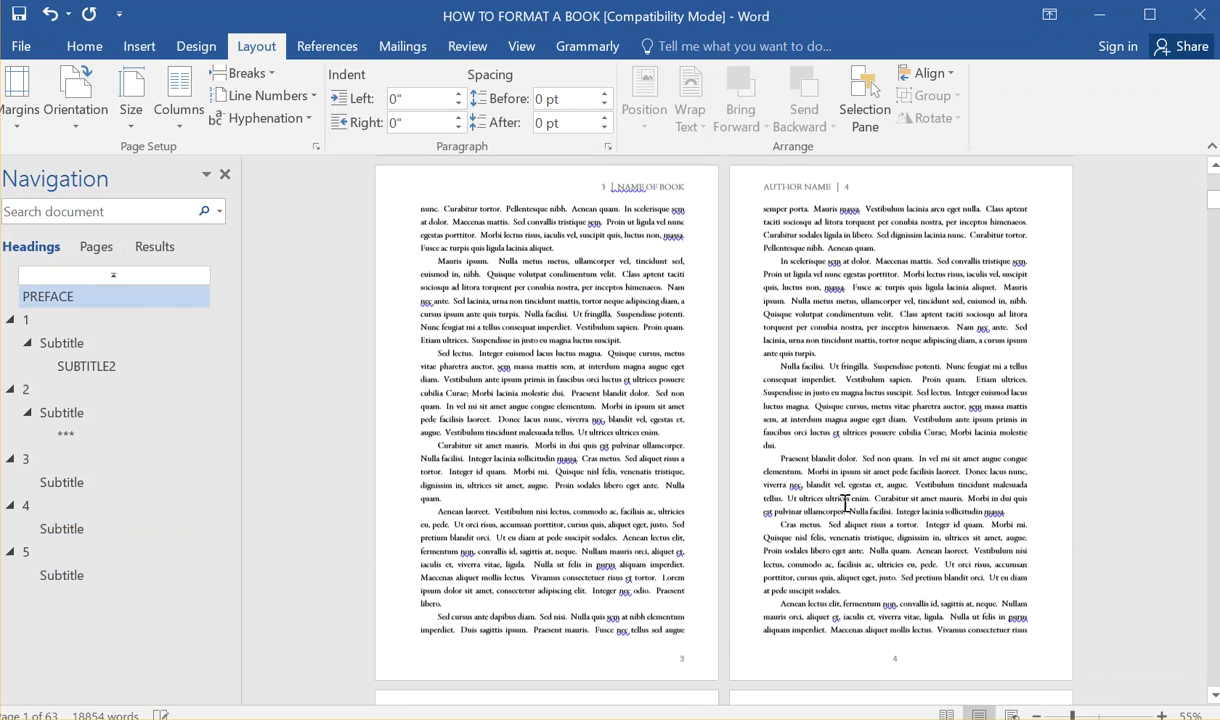
scroll(619, 530, "down", 1)
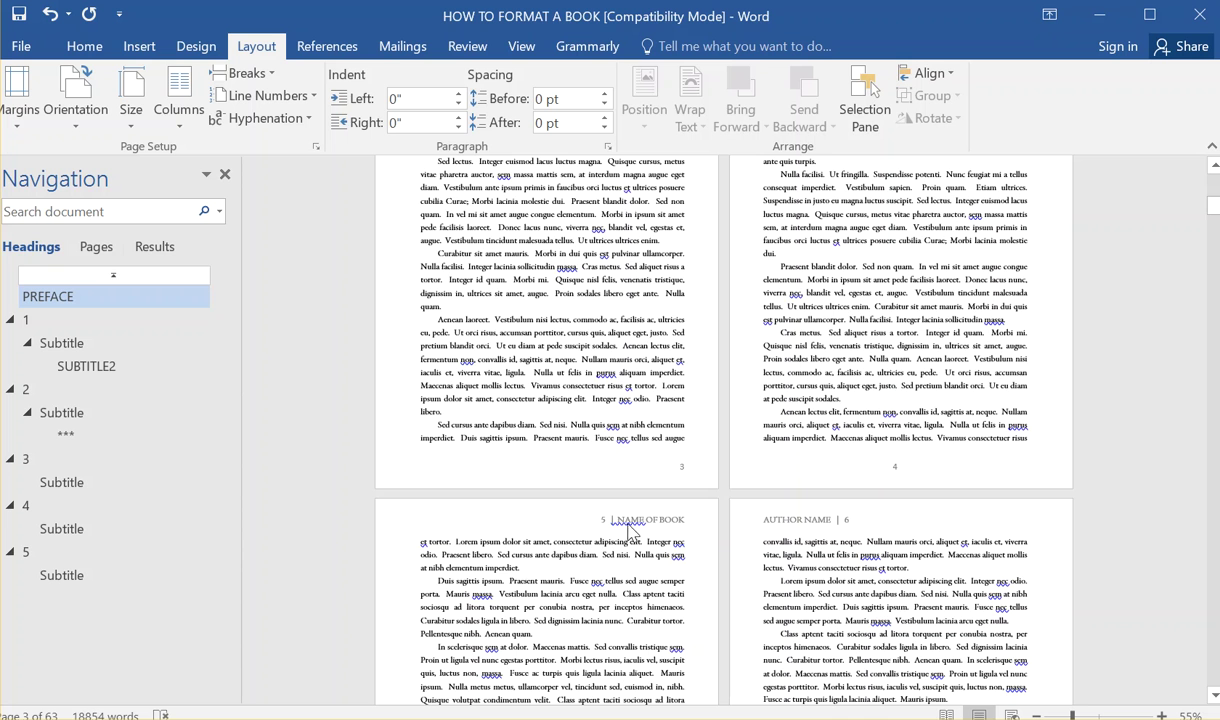
scroll(629, 530, "down", 3)
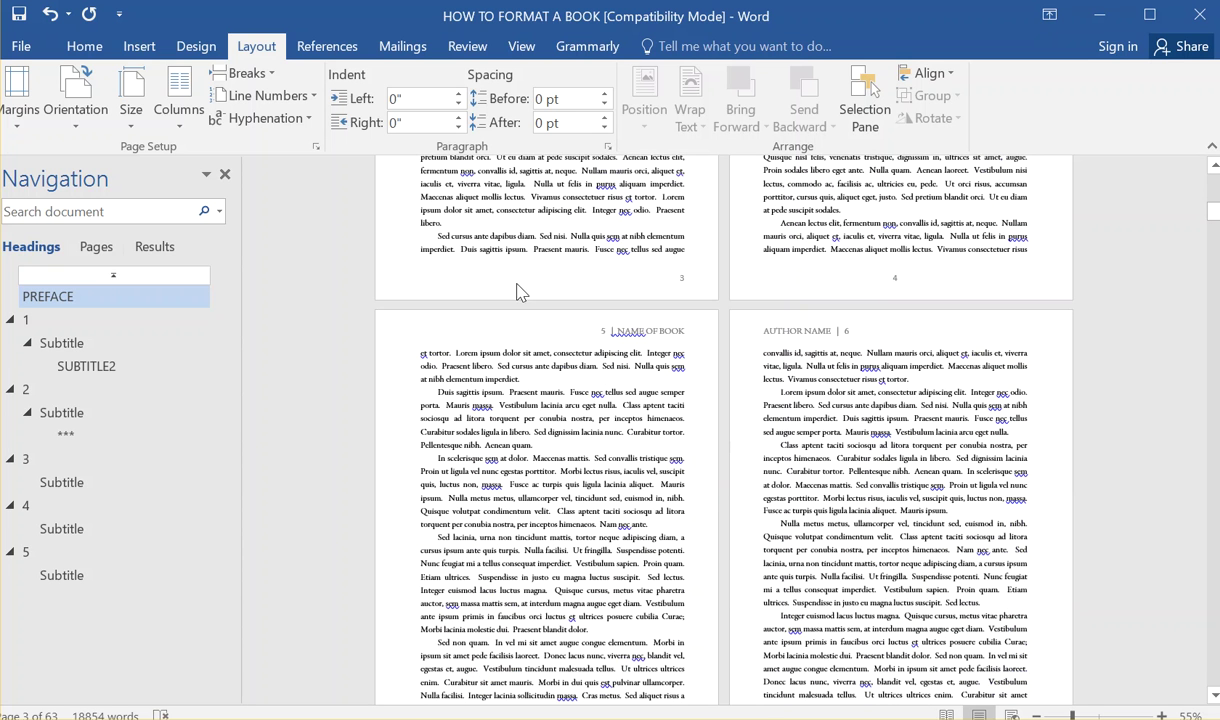
scroll(602, 483, "down", 3)
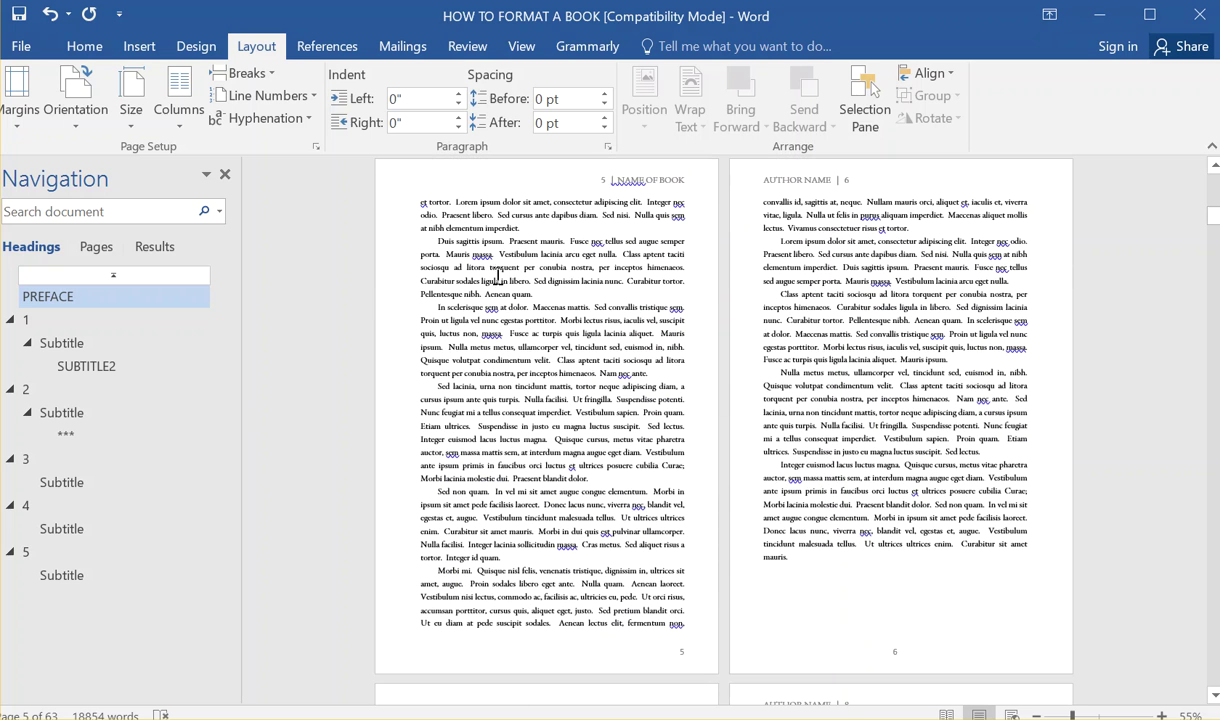
scroll(678, 443, "down", 9)
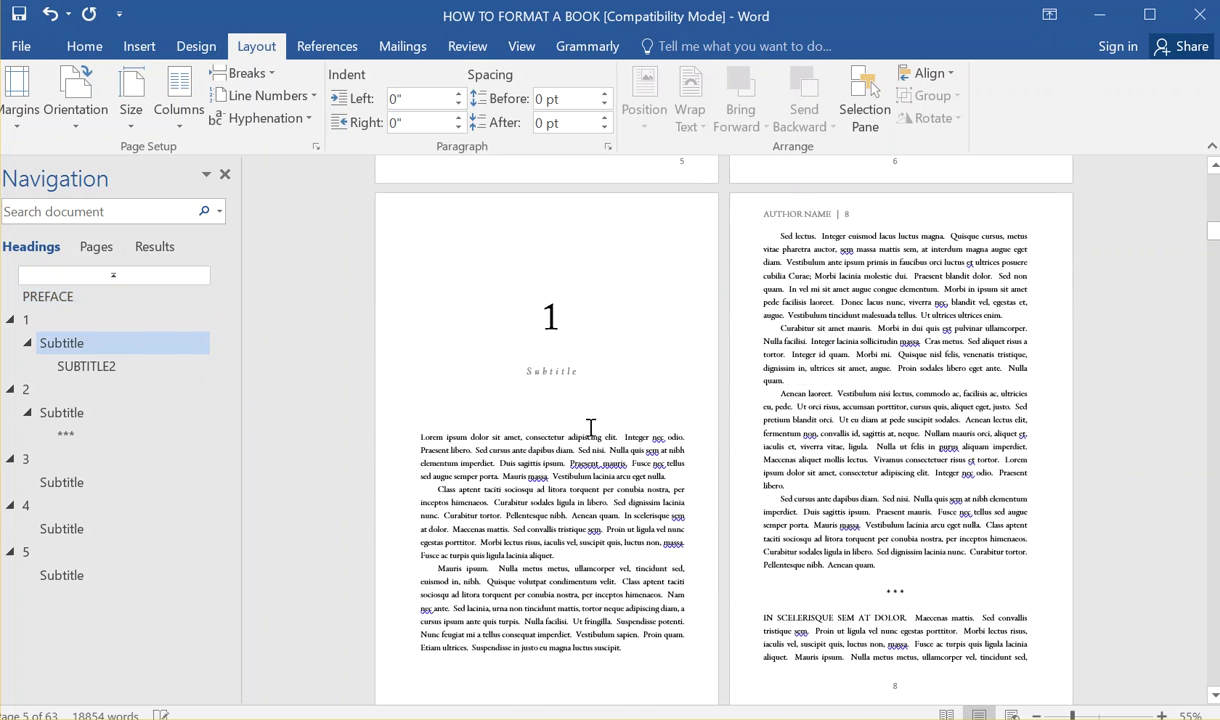
double_click(562, 211)
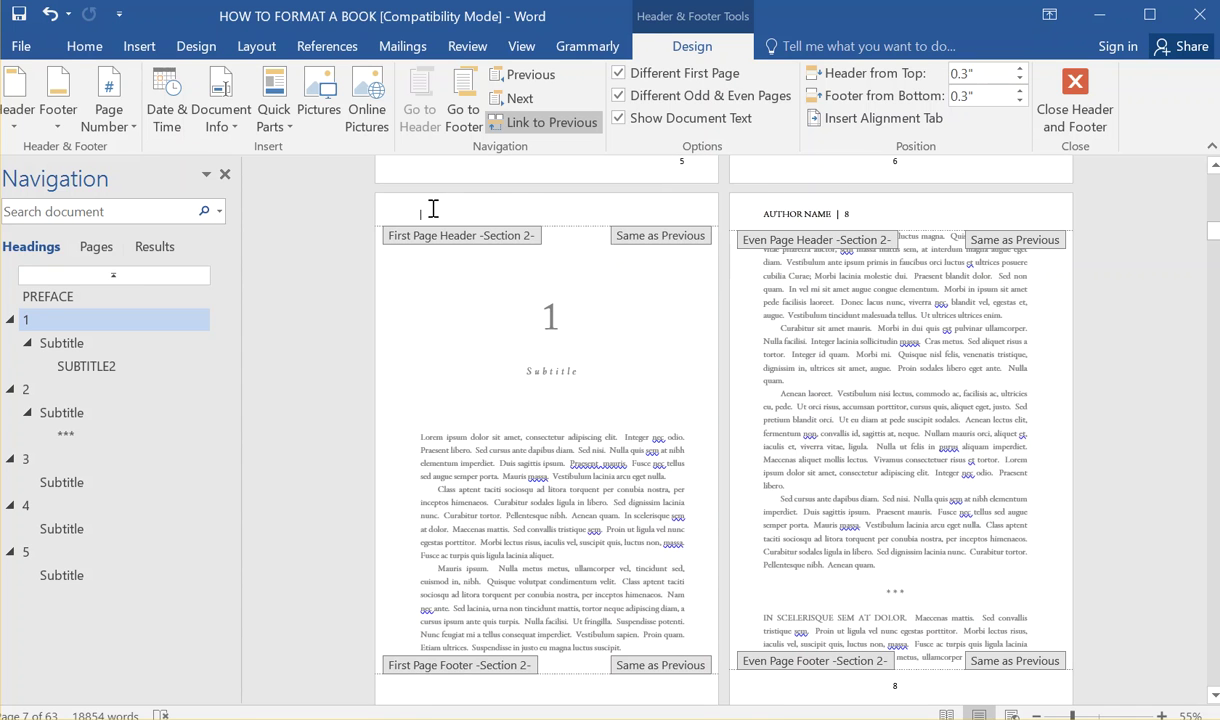
left_click(469, 199)
double_click(807, 450)
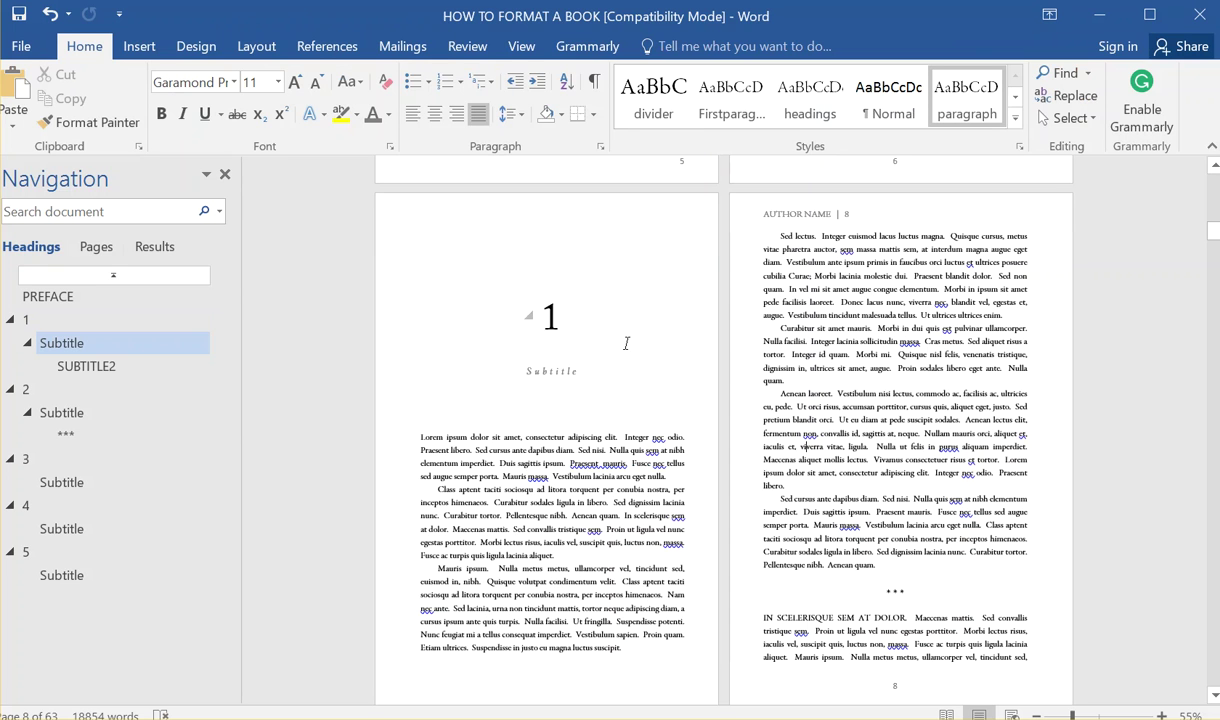
double_click(577, 308)
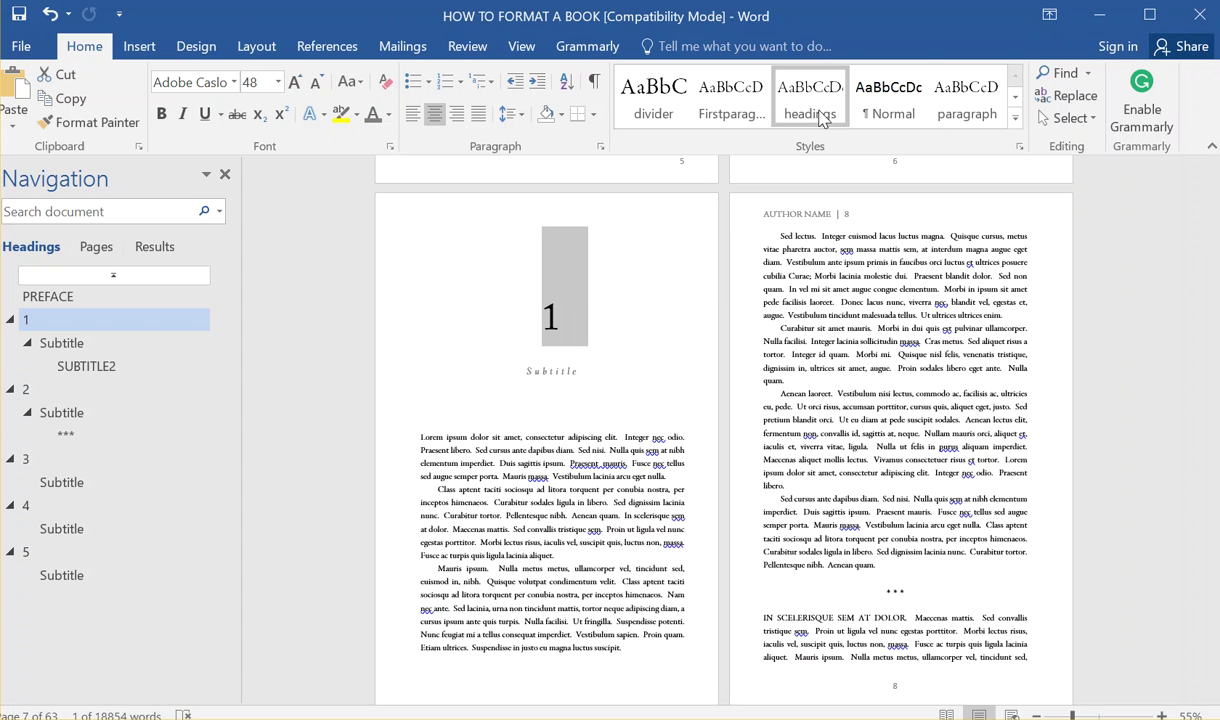
left_click(572, 371)
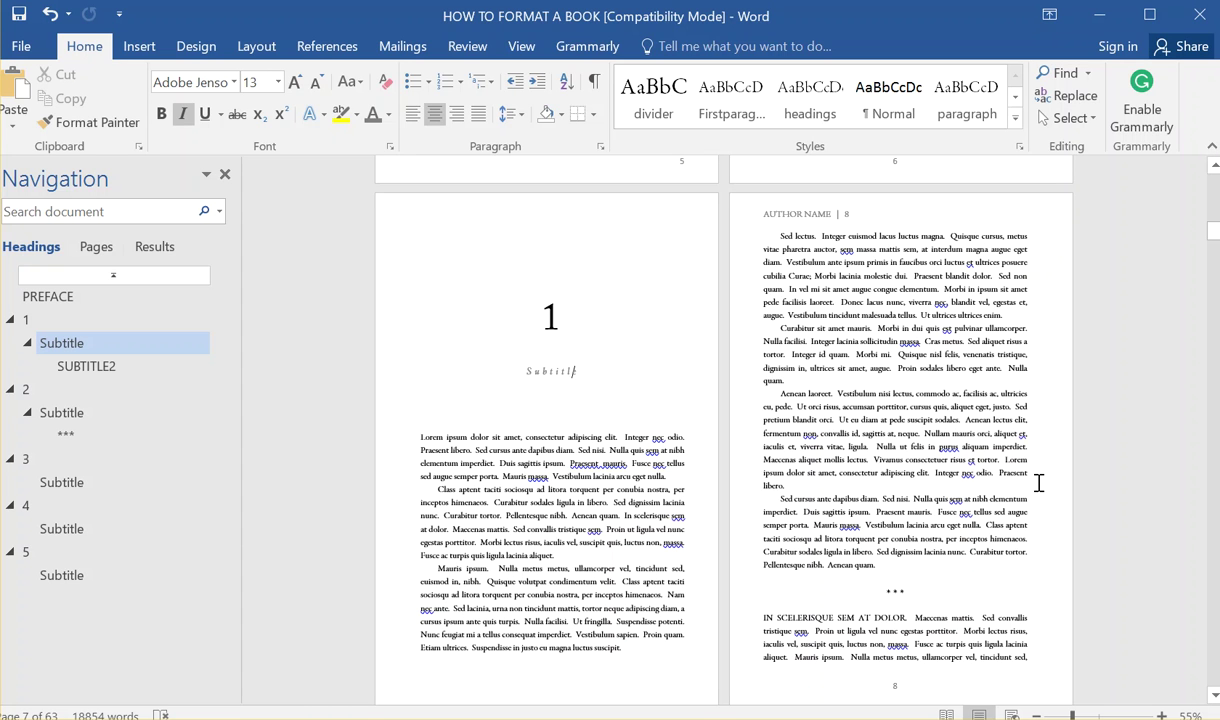
Step: Return to chapter 1 and open page 8's footer for header and footer editing
scroll(935, 508, "down", 15)
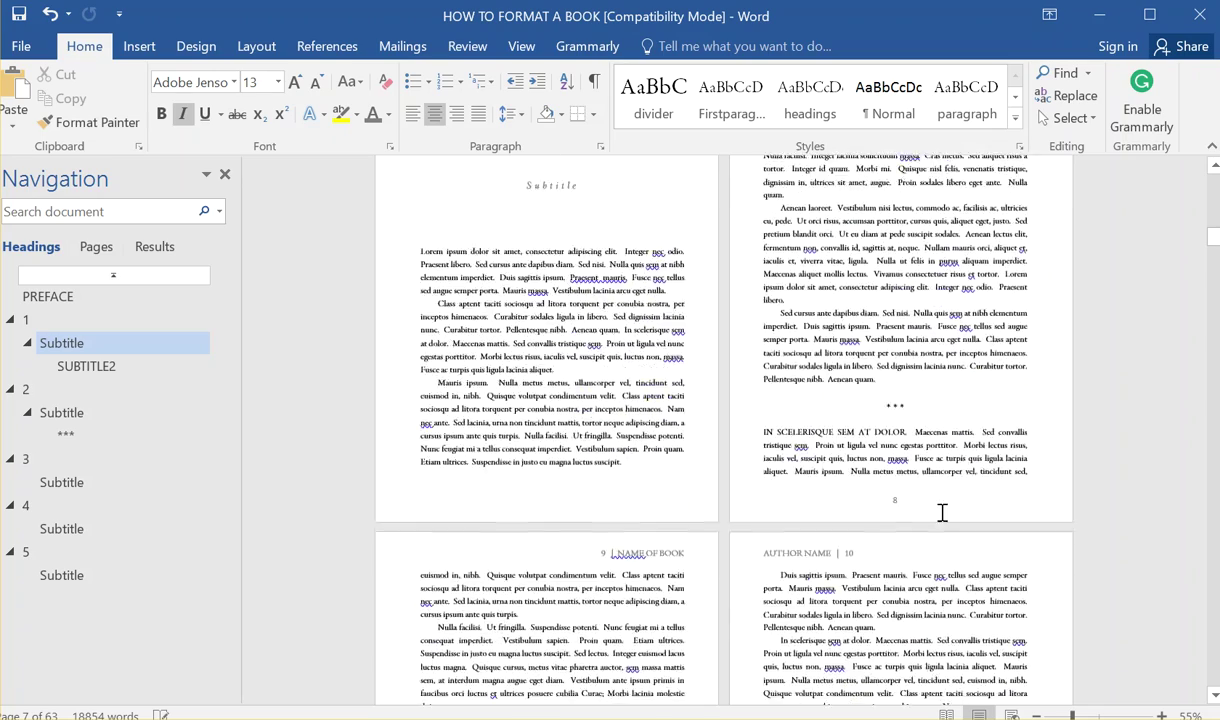
left_click_drag(1215, 262, 1214, 310)
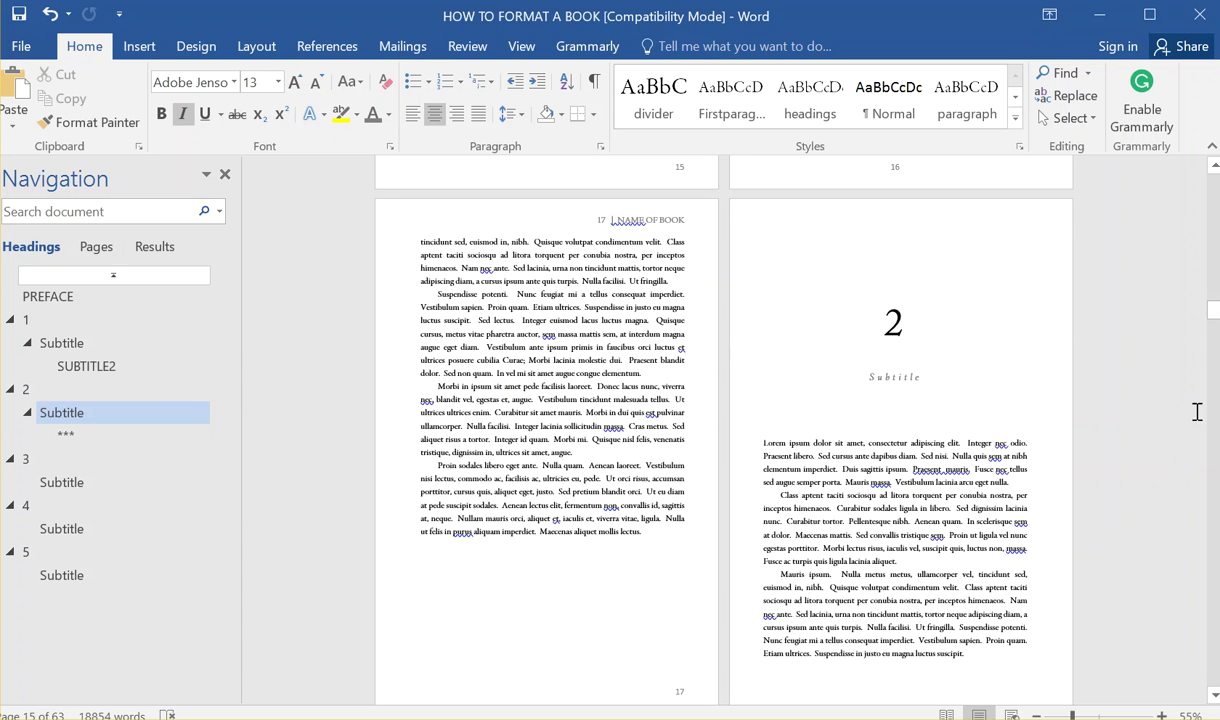
left_click_drag(1213, 305, 1213, 178)
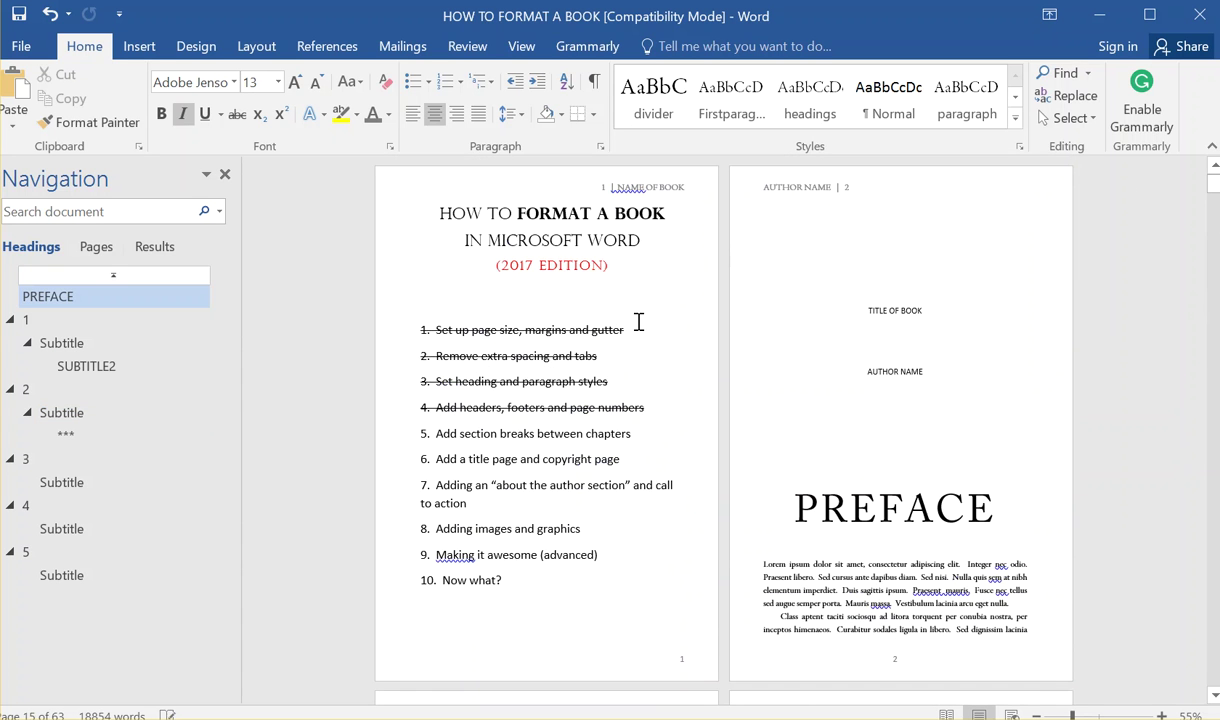
scroll(724, 373, "down", 8)
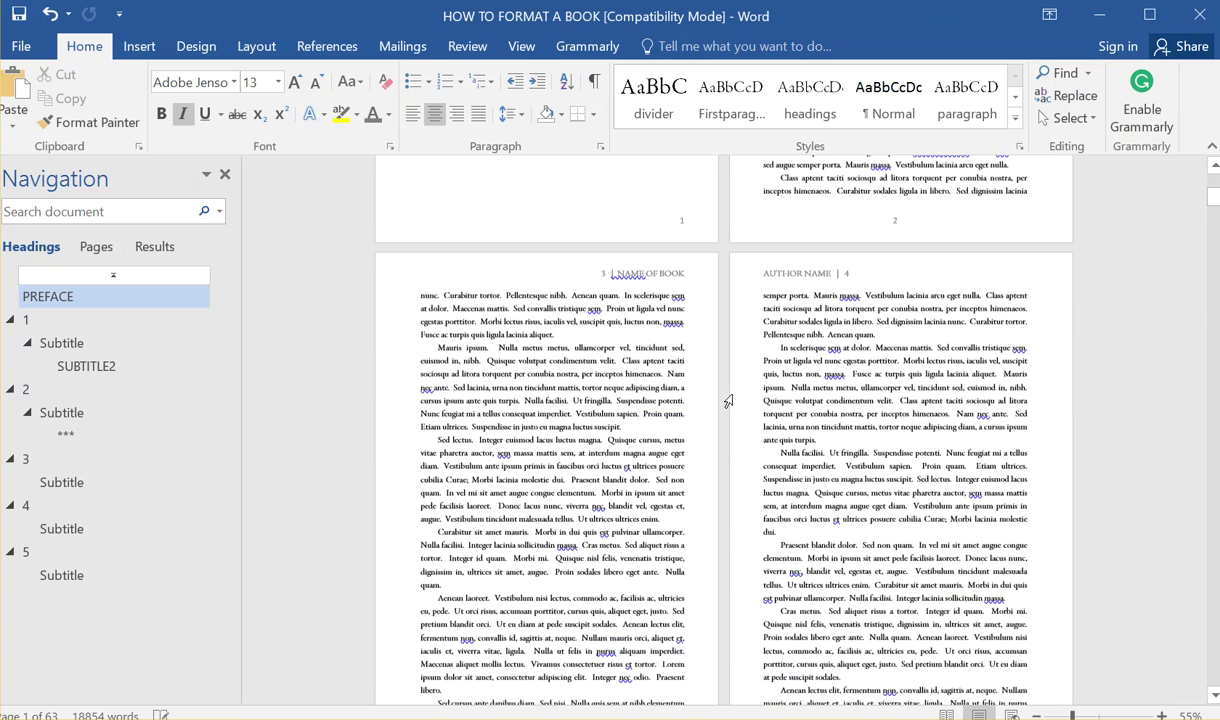
scroll(728, 401, "down", 1)
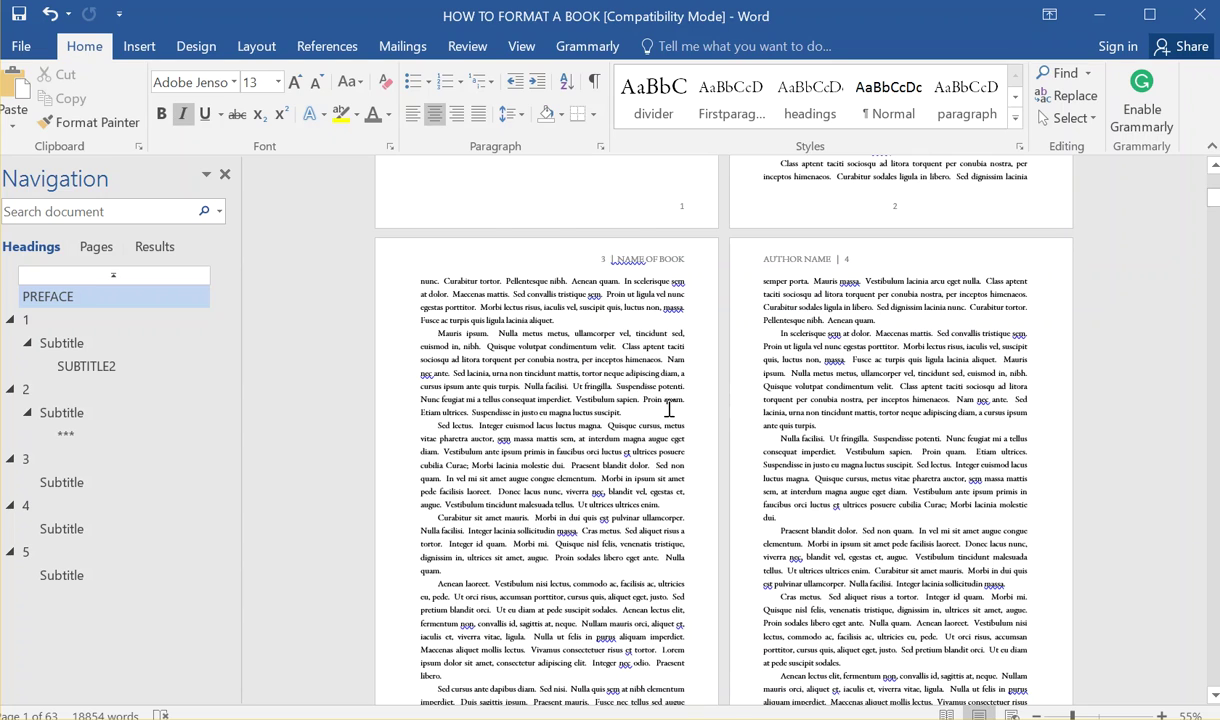
scroll(638, 389, "down", 2)
scroll(638, 685, "down", 18)
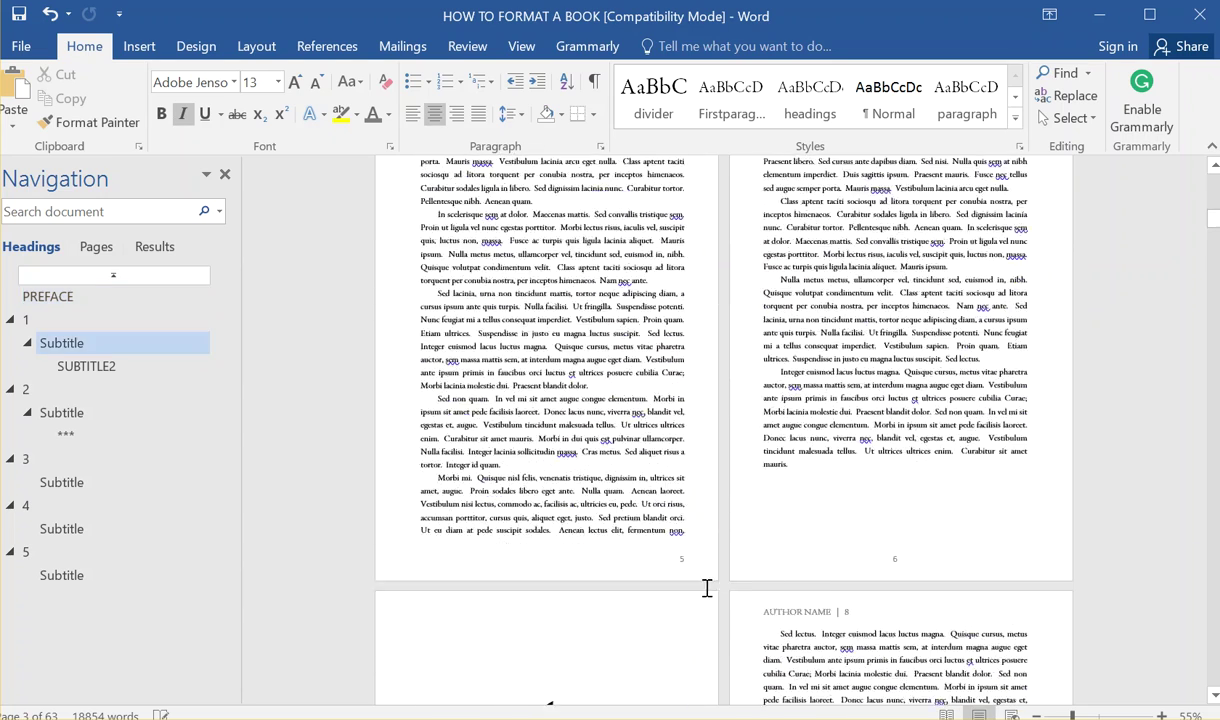
scroll(651, 521, "down", 1)
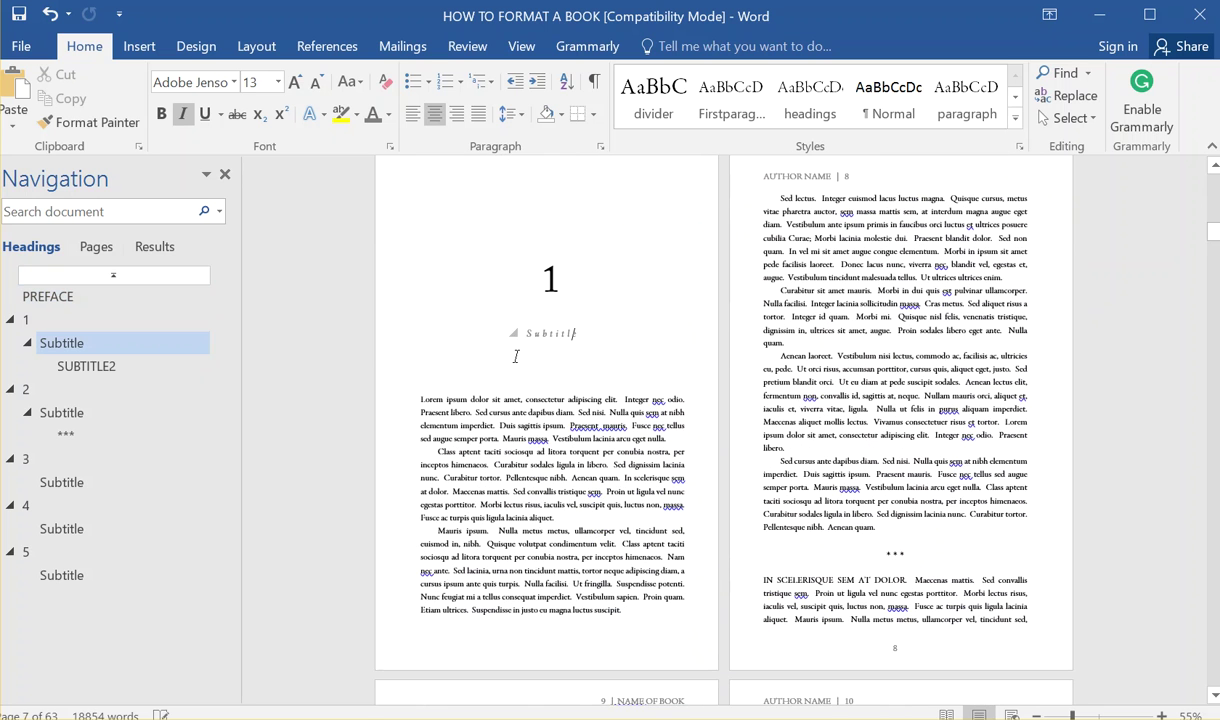
scroll(516, 356, "up", 1)
left_click(538, 441)
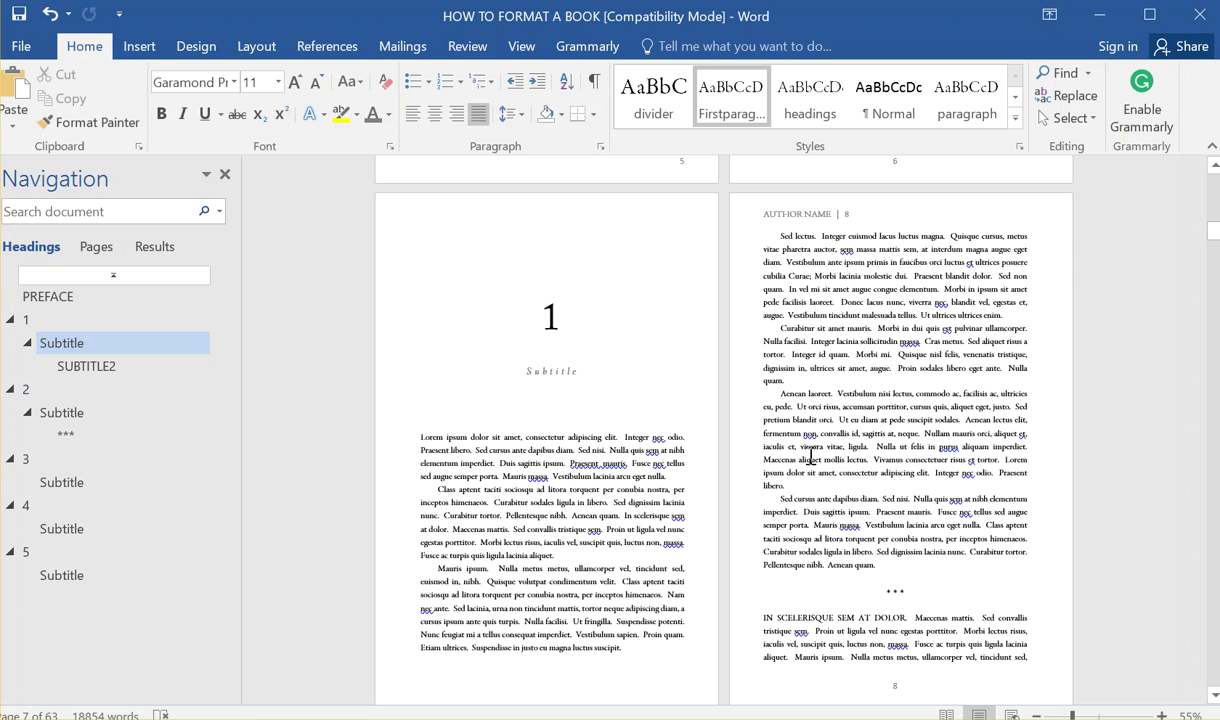
scroll(624, 340, "down", 2)
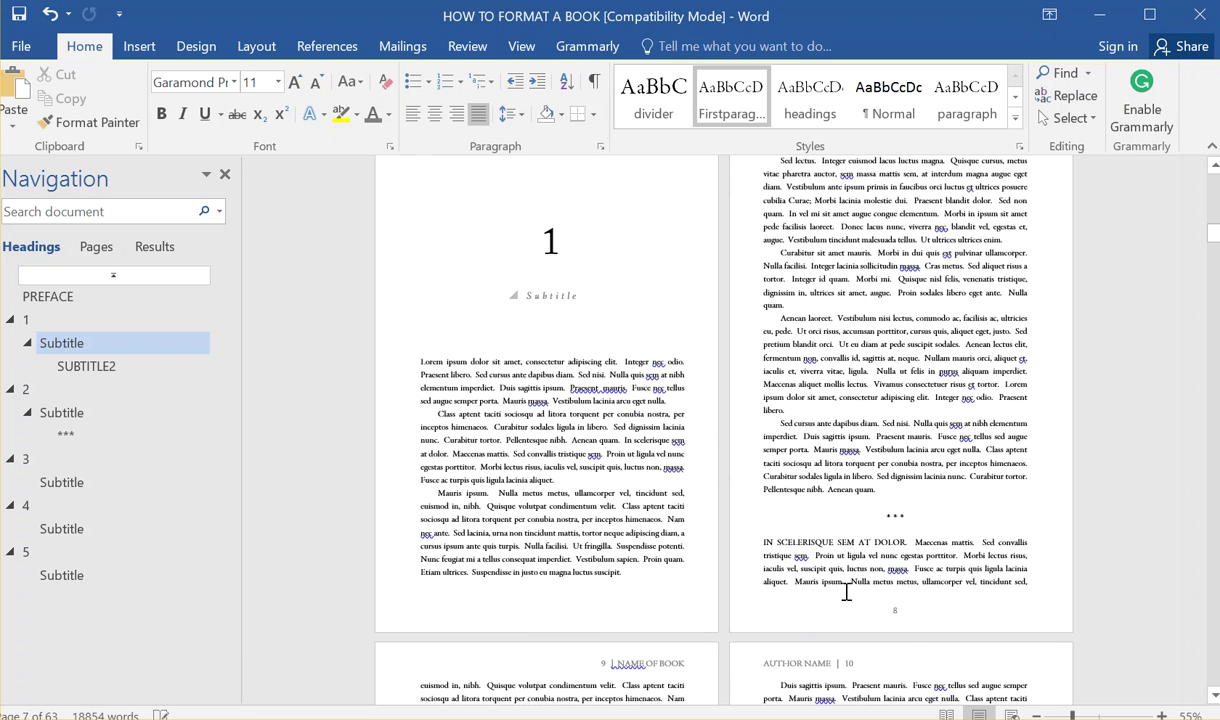
double_click(900, 610)
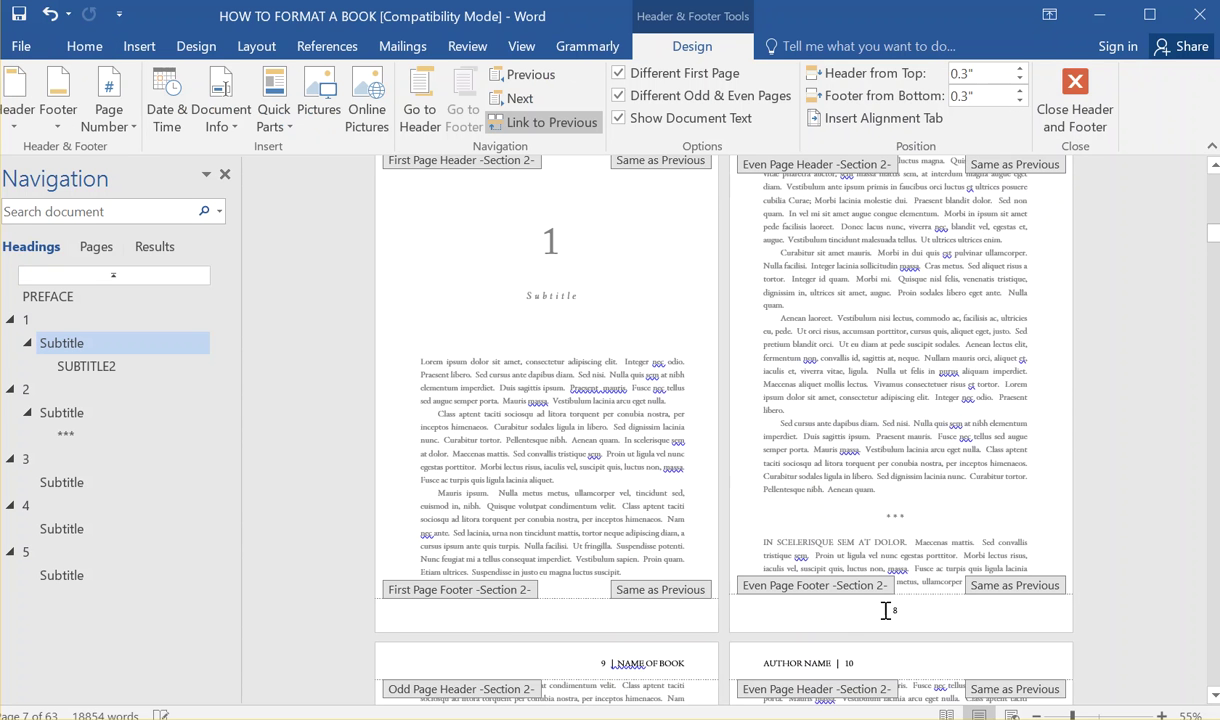
scroll(860, 420, "up", 5)
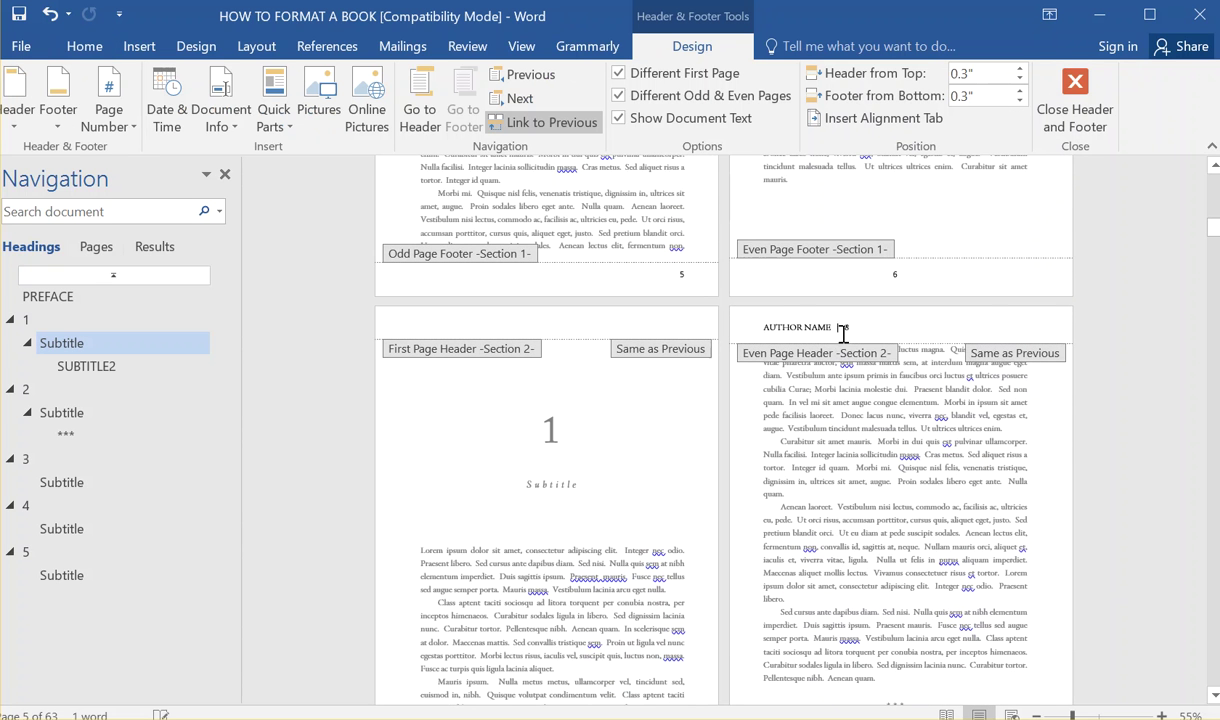
scroll(790, 465, "down", 4)
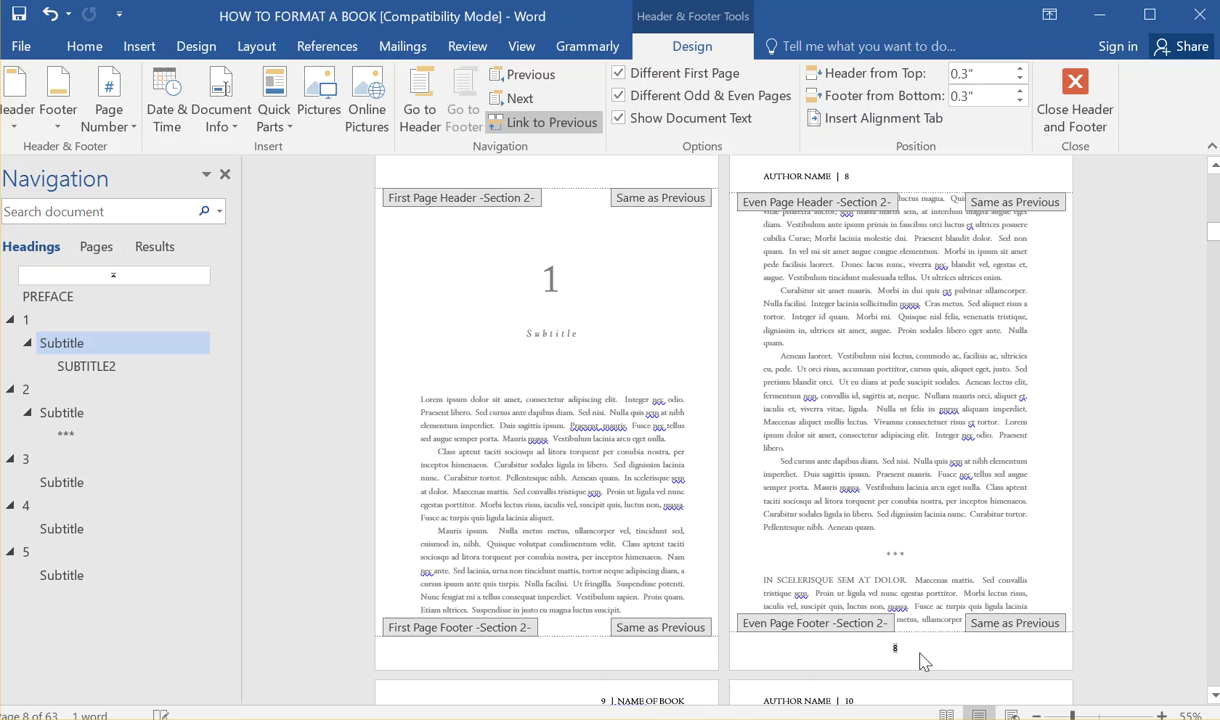
scroll(700, 600, "down", 8)
scroll(625, 610, "down", 6)
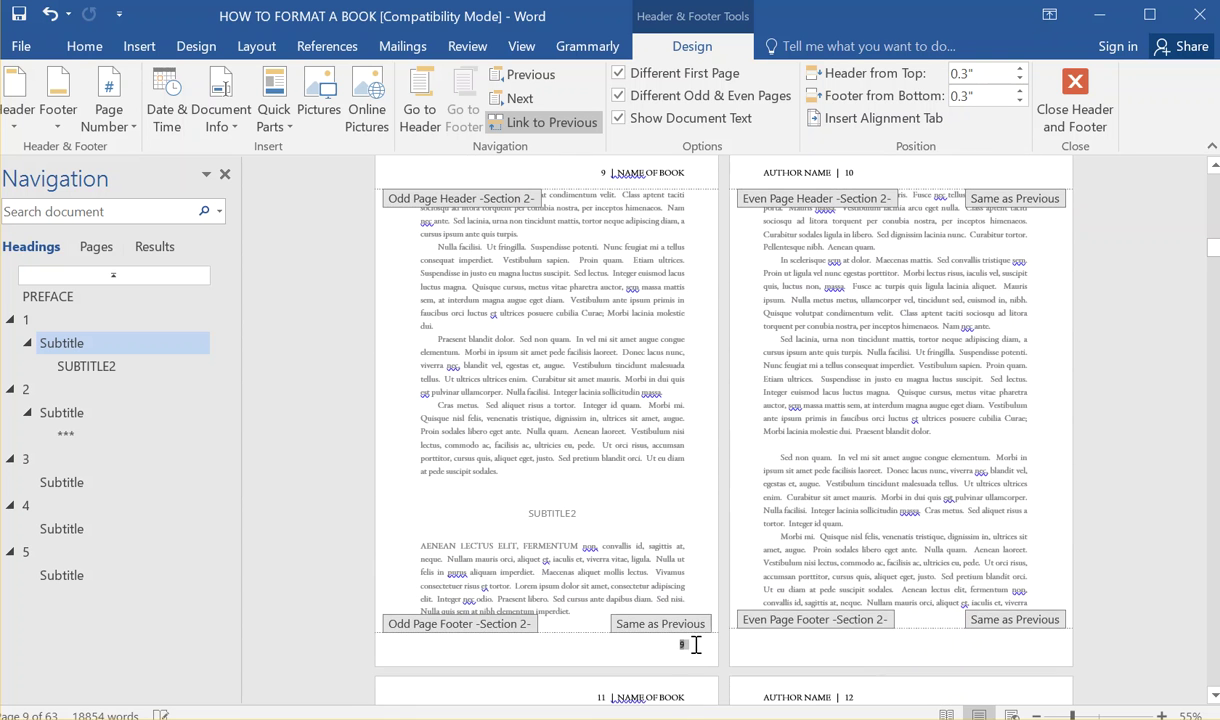
scroll(620, 500, "up", 3)
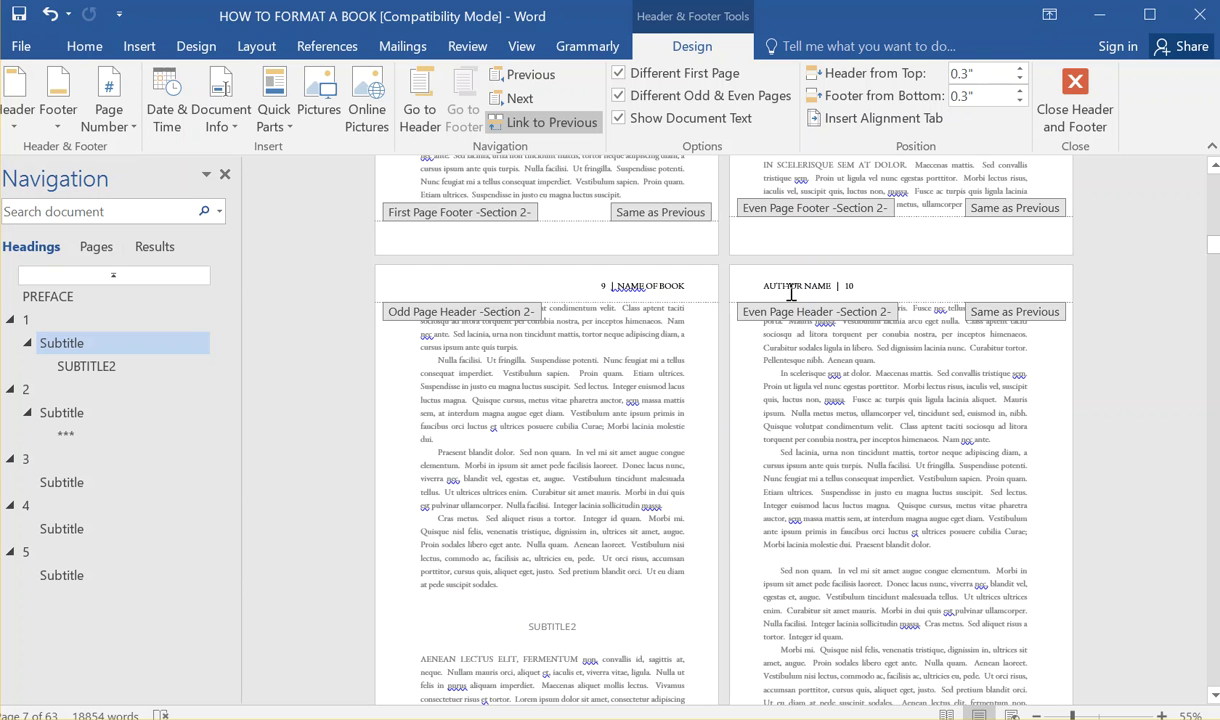
Step: Move page number 10 from the even header into the even footer, left-aligned
left_click(851, 288)
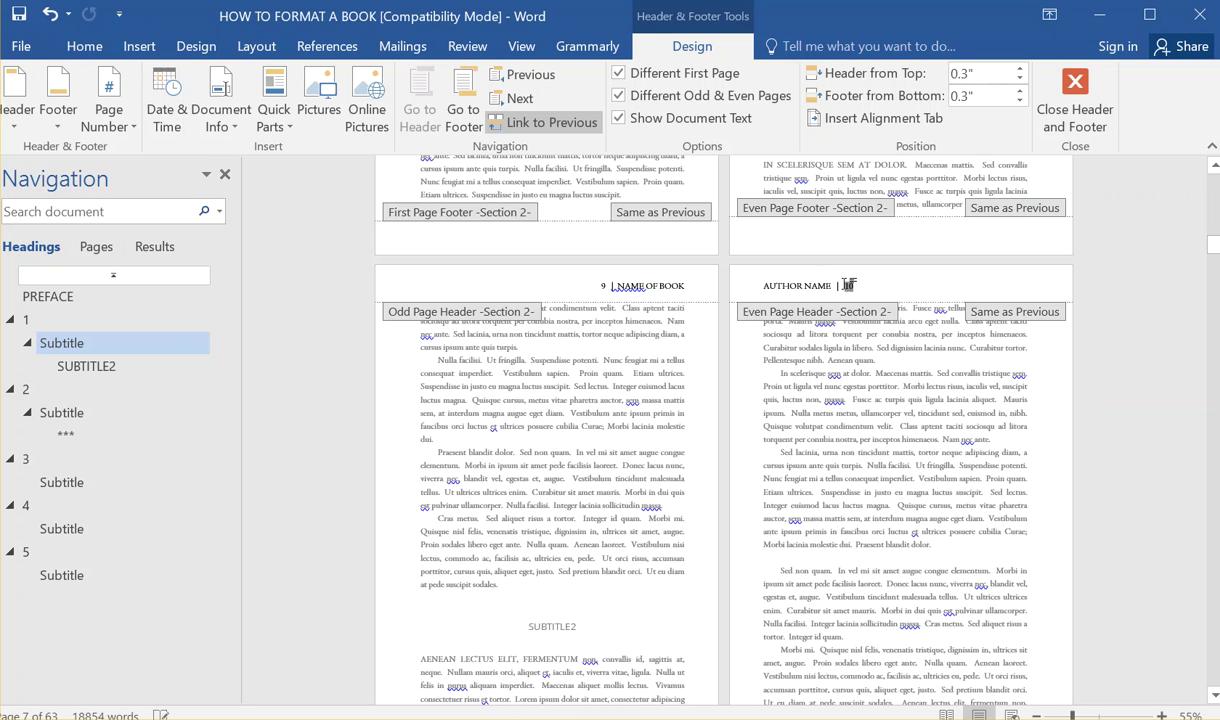
key("BackSpace")
key("BackSpace")
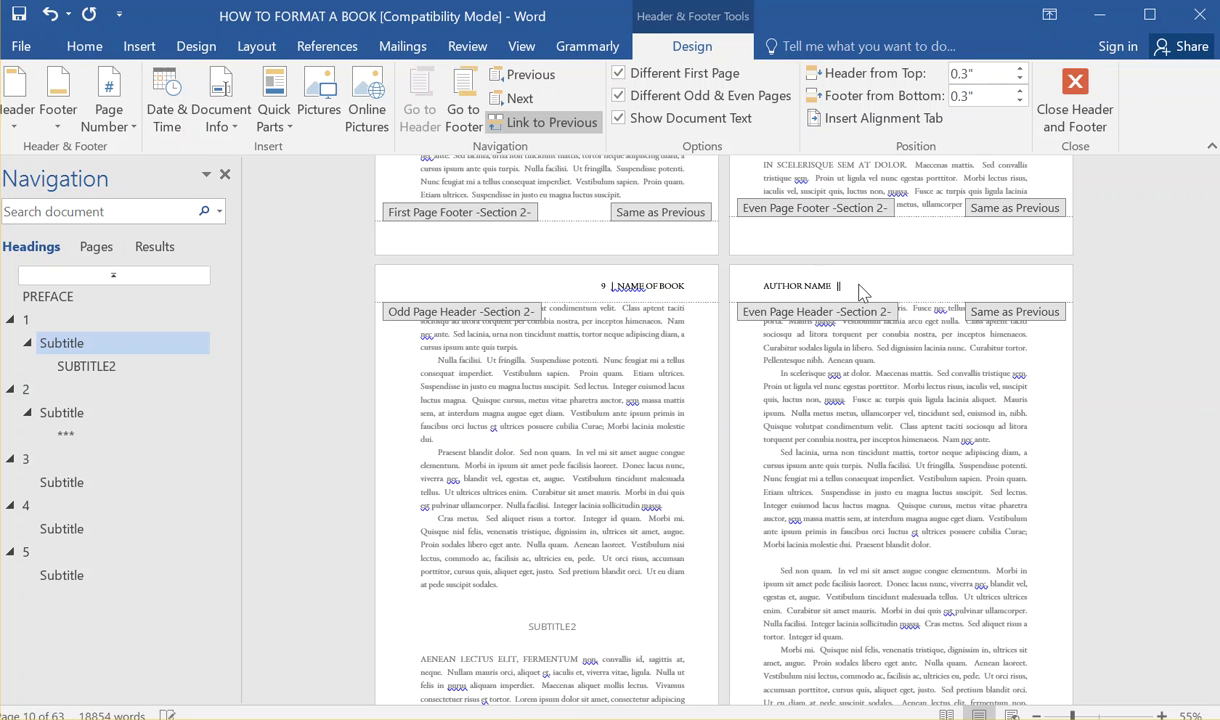
scroll(840, 302, "down", 3)
left_click(800, 648)
type("10")
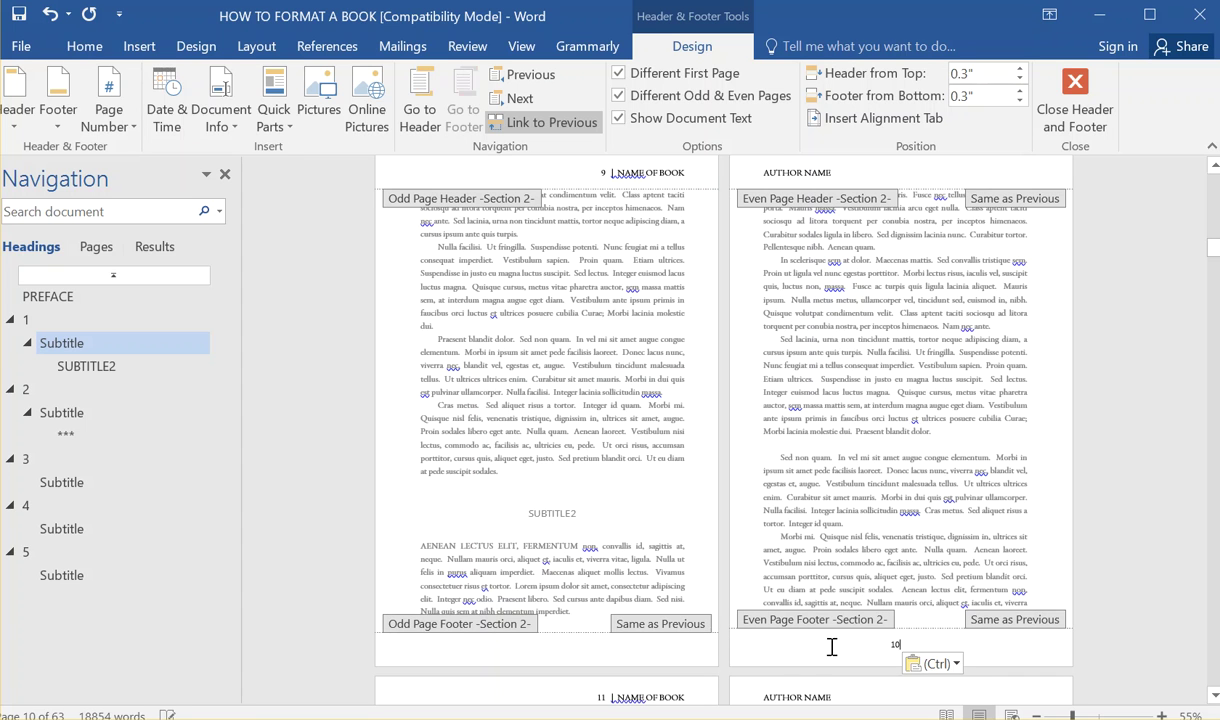
left_click(84, 46)
left_click(410, 113)
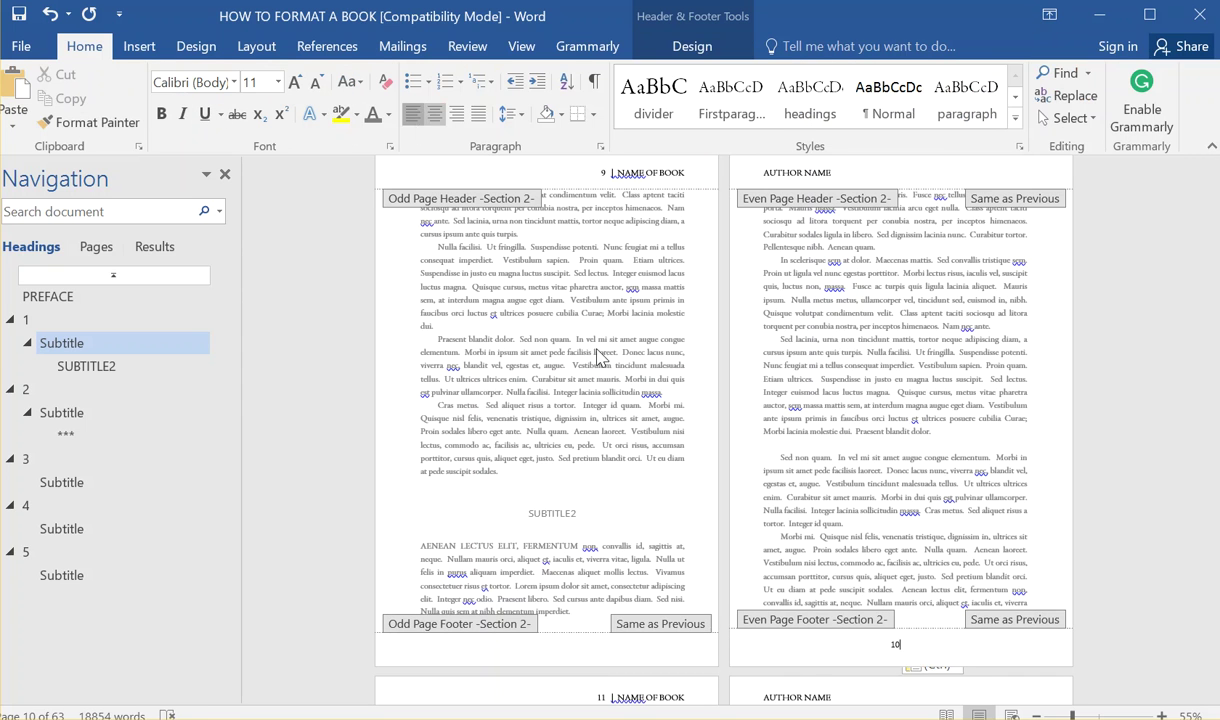
Step: Copy page number 9 from the odd header into the odd footer
double_click(601, 171)
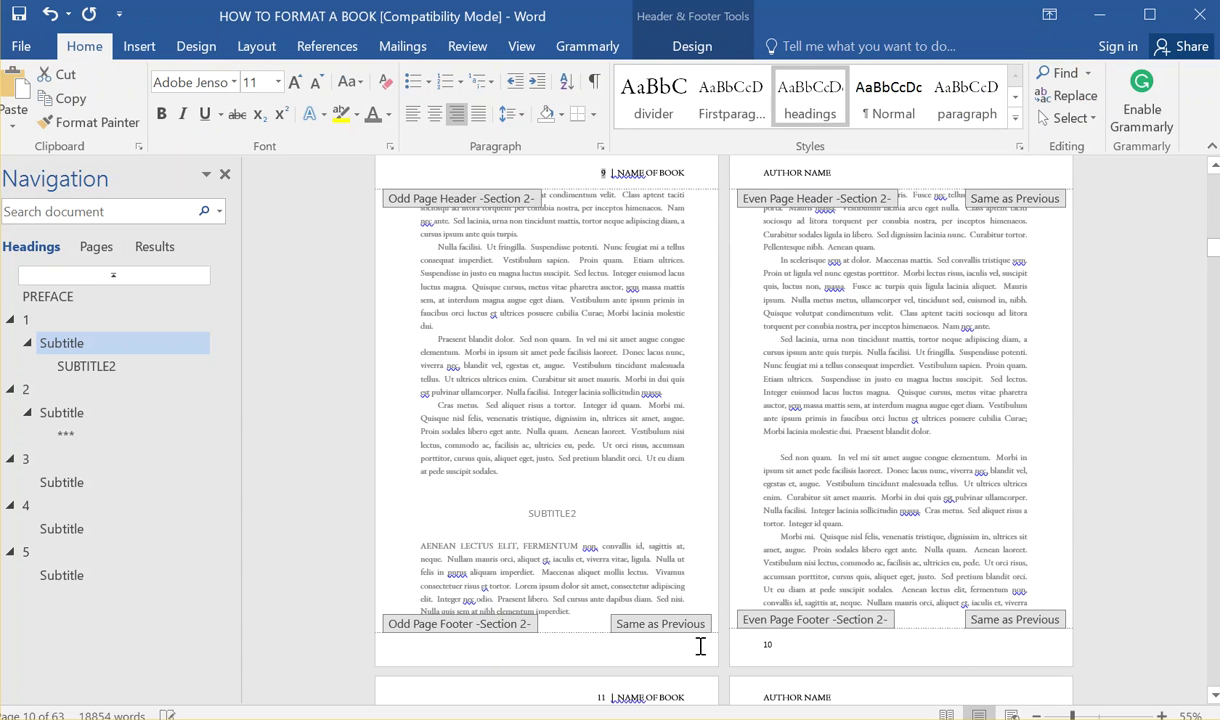
key("ctrl+c")
left_click(685, 650)
key("ctrl+v")
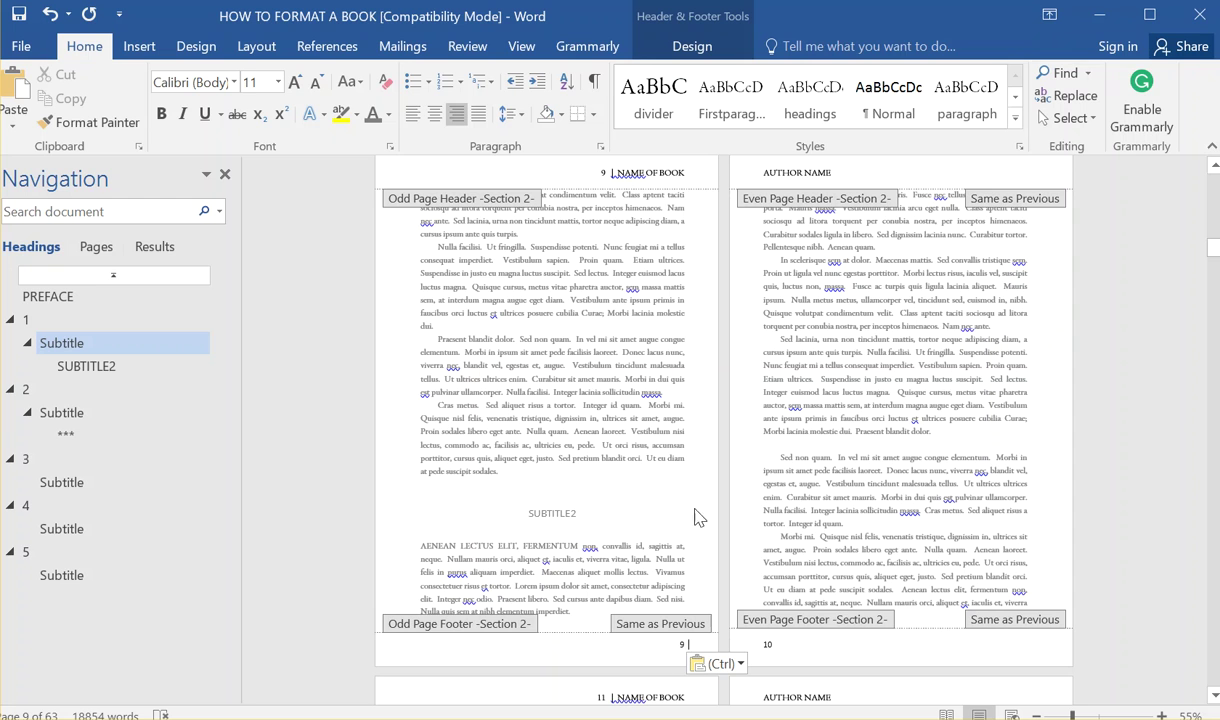
Step: Delete the 9 from the odd header, leaving NAME OF BOOK aligned right
left_click(603, 173)
type("9")
key("BackSpace")
key("shift+Left")
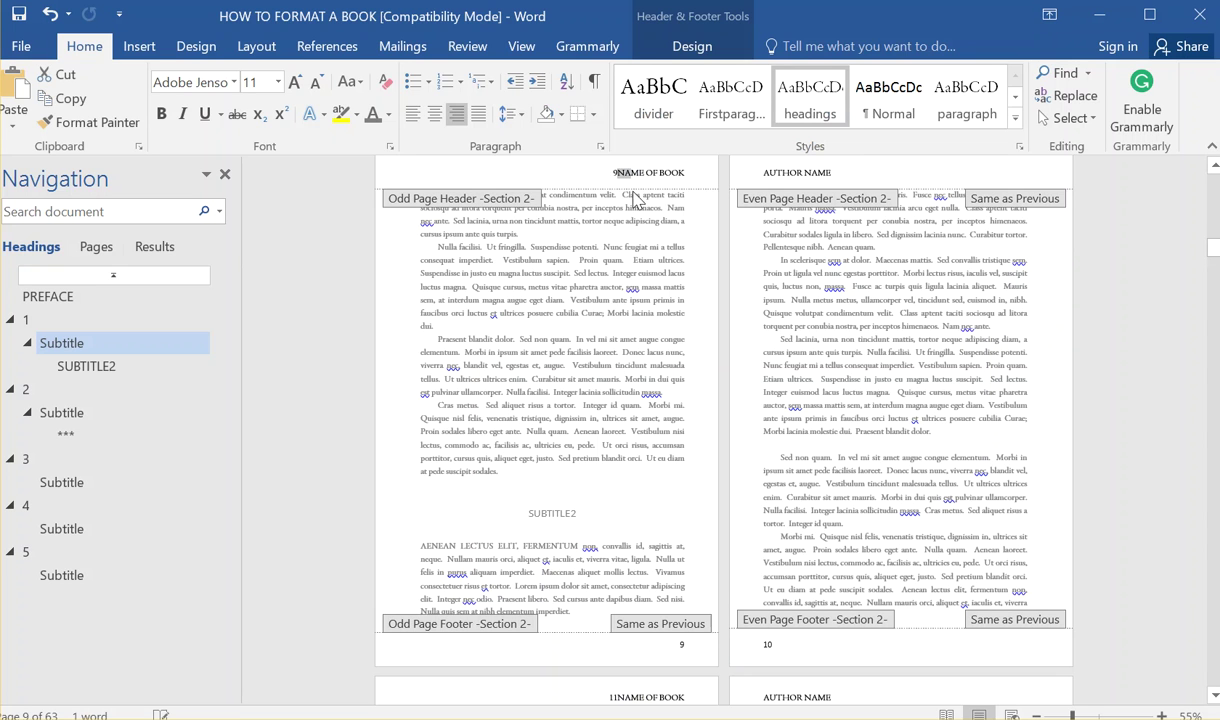
key("Left")
key("ctrl+e")
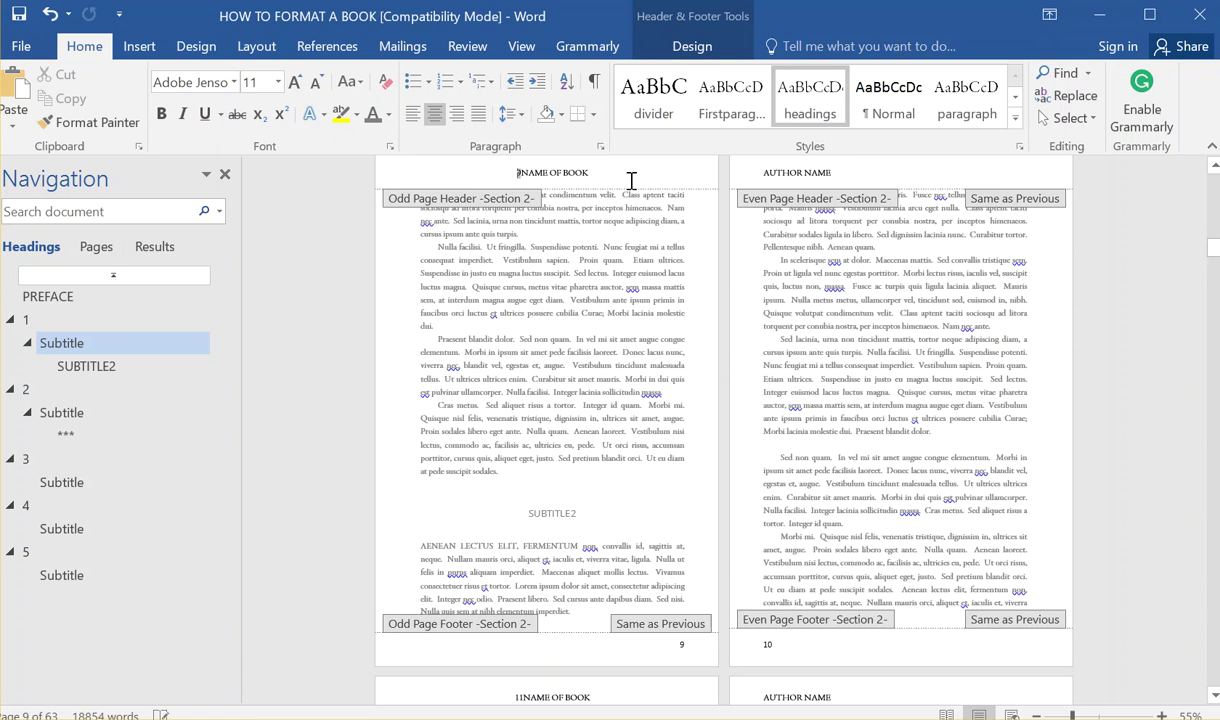
key("shift+Right")
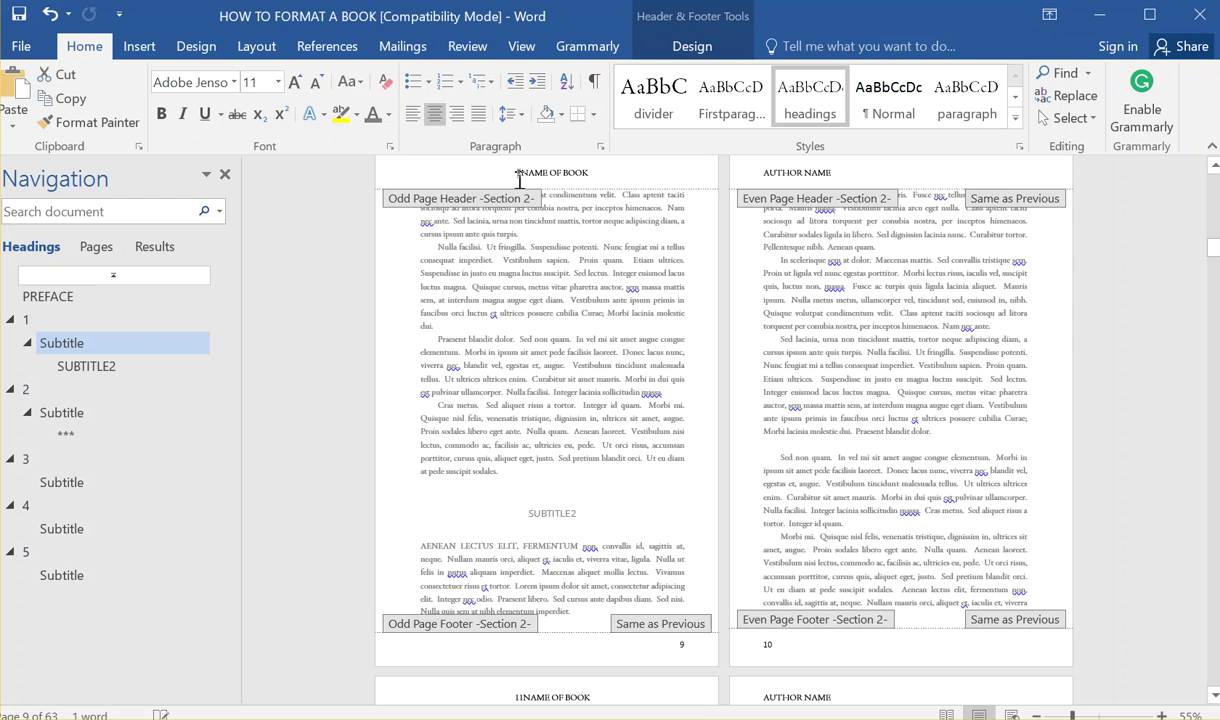
key("Delete")
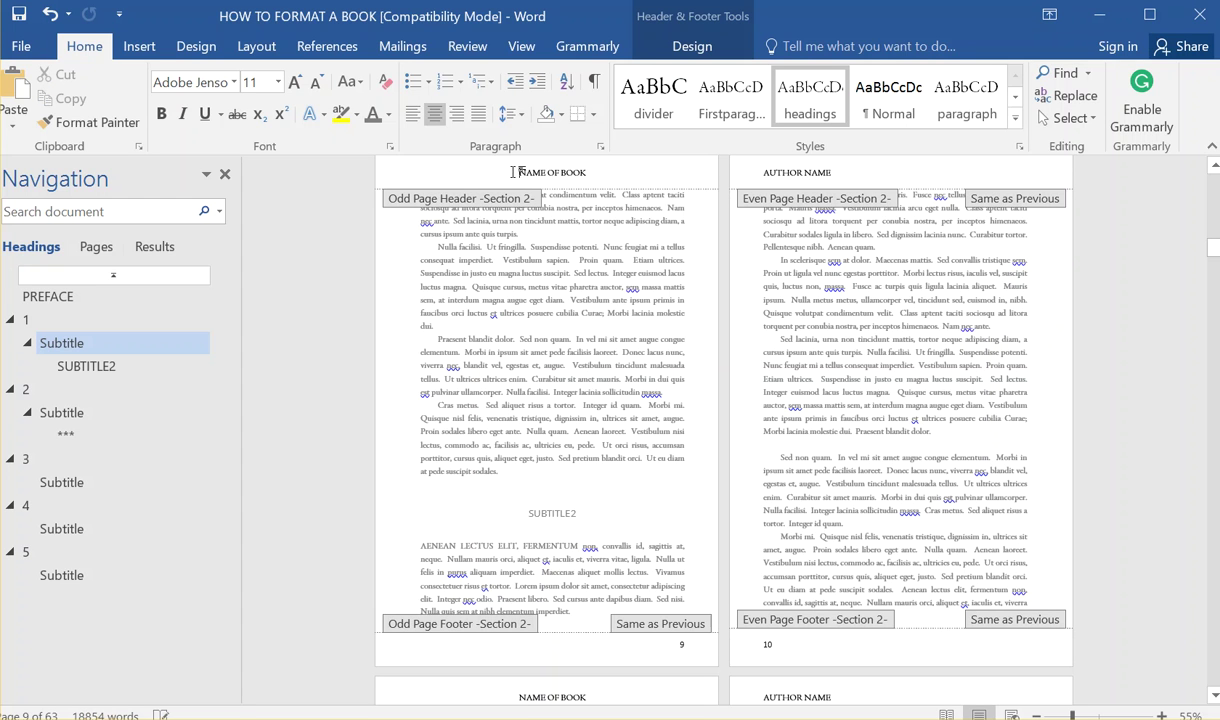
left_click(456, 113)
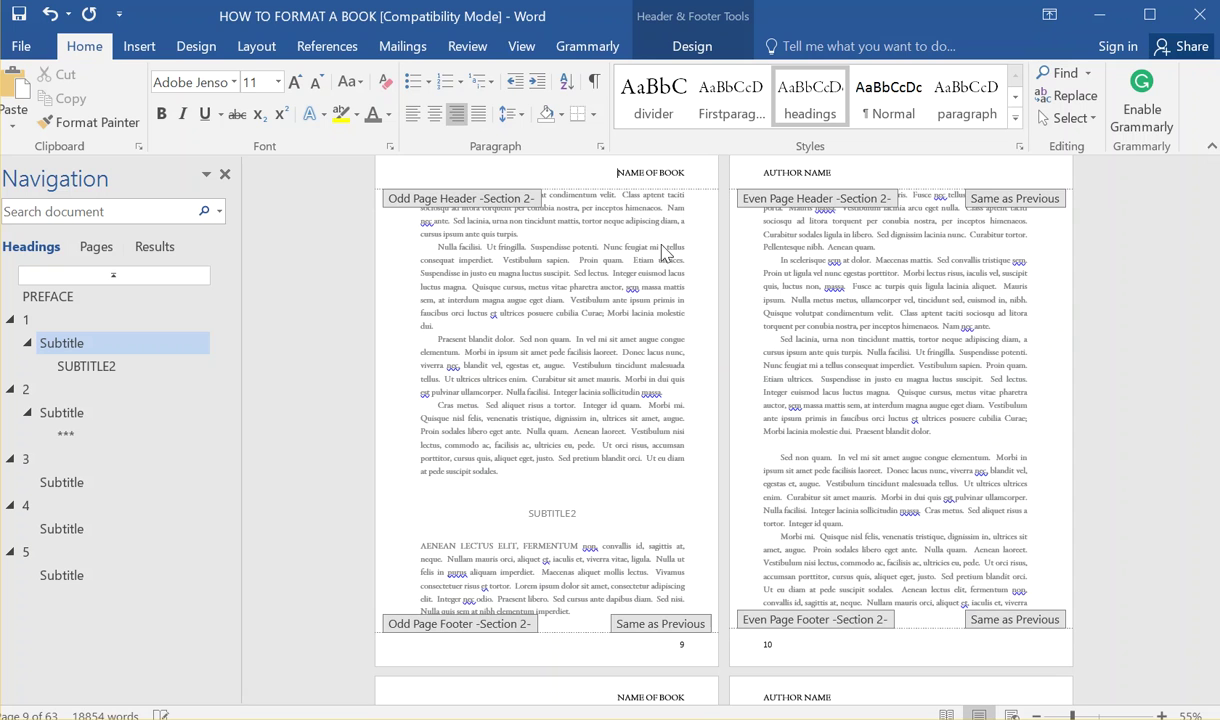
Step: Apply the headings style to the odd footer's page number 9
double_click(769, 644)
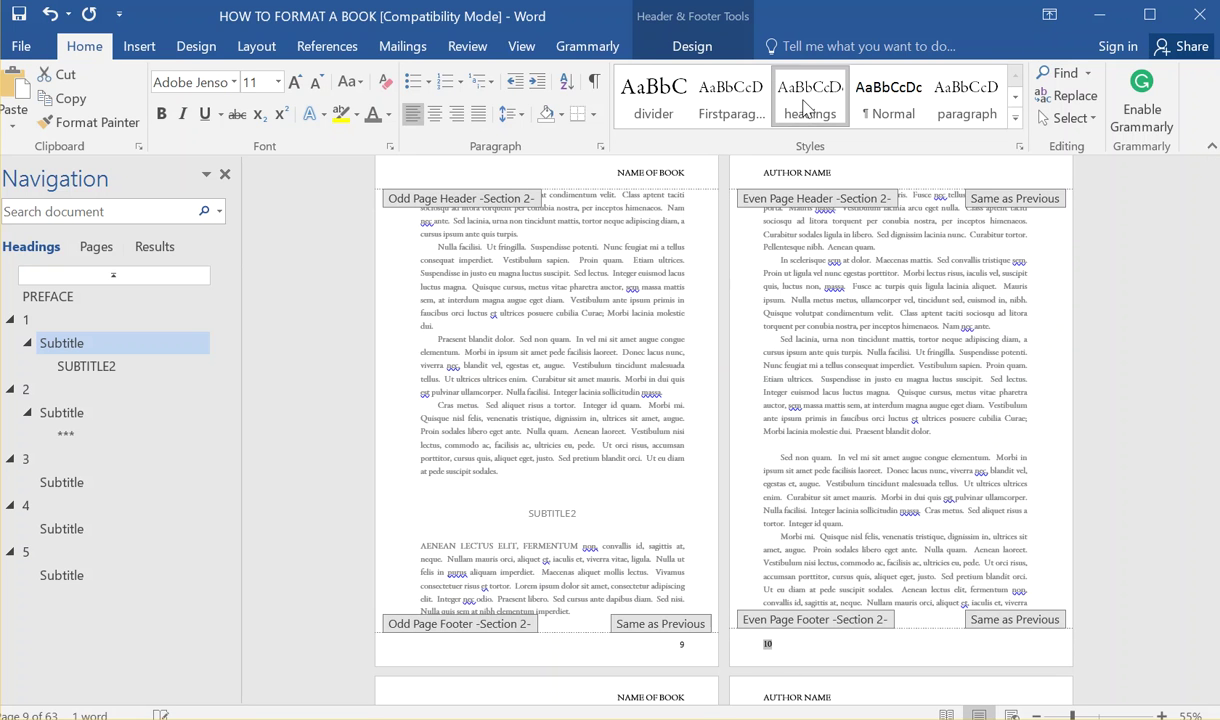
double_click(684, 644)
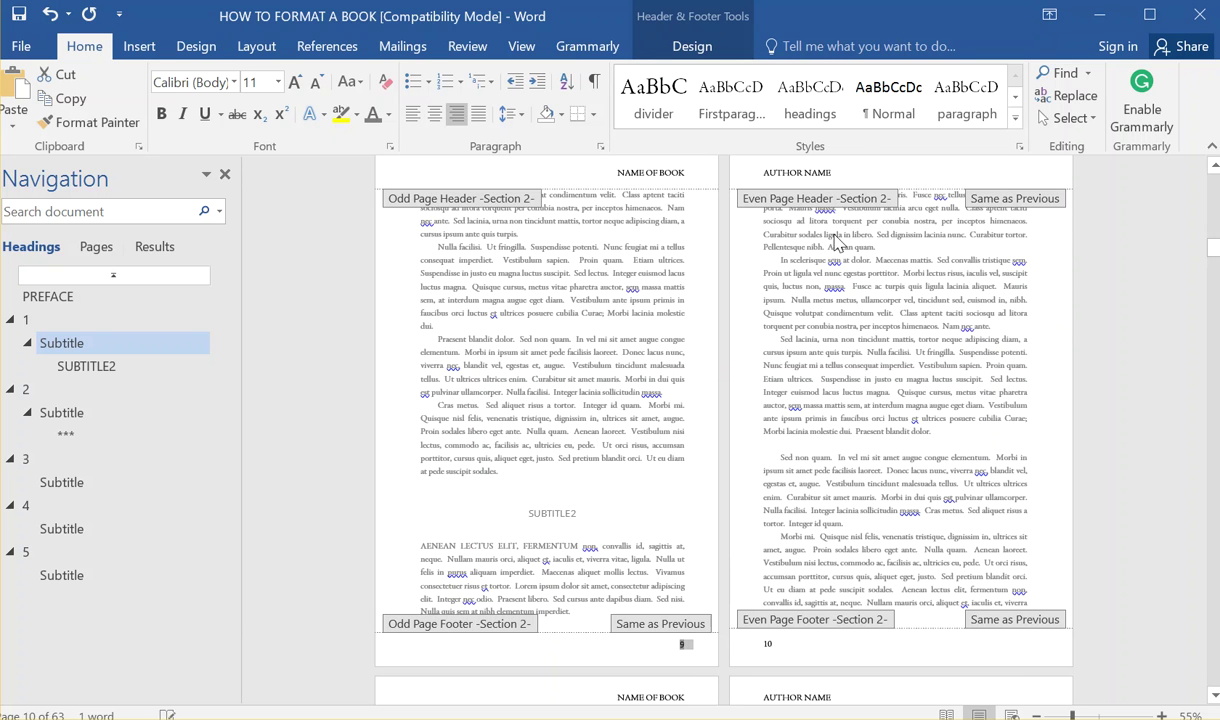
left_click(810, 100)
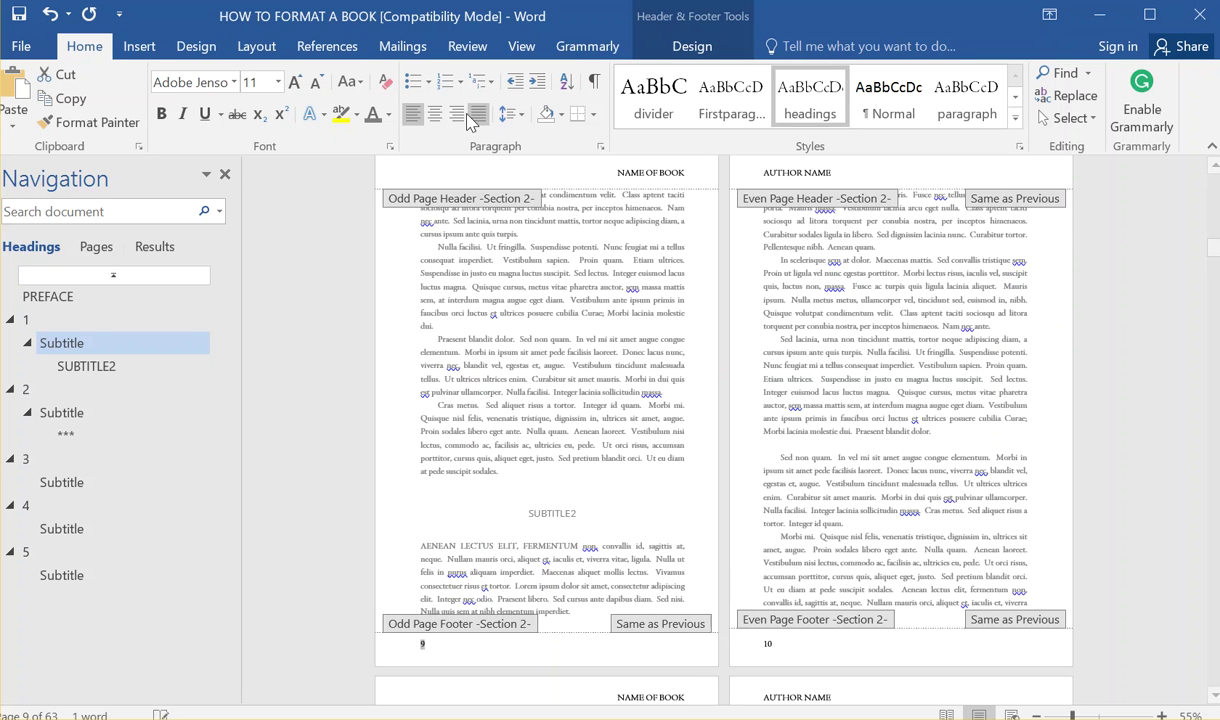
scroll(843, 443, "down", 8)
Step: Change 'AENEAN LECTUS ELIT, FERMENTUM' under SUBTITLE2 to UPPERCASE
triple_click(843, 443)
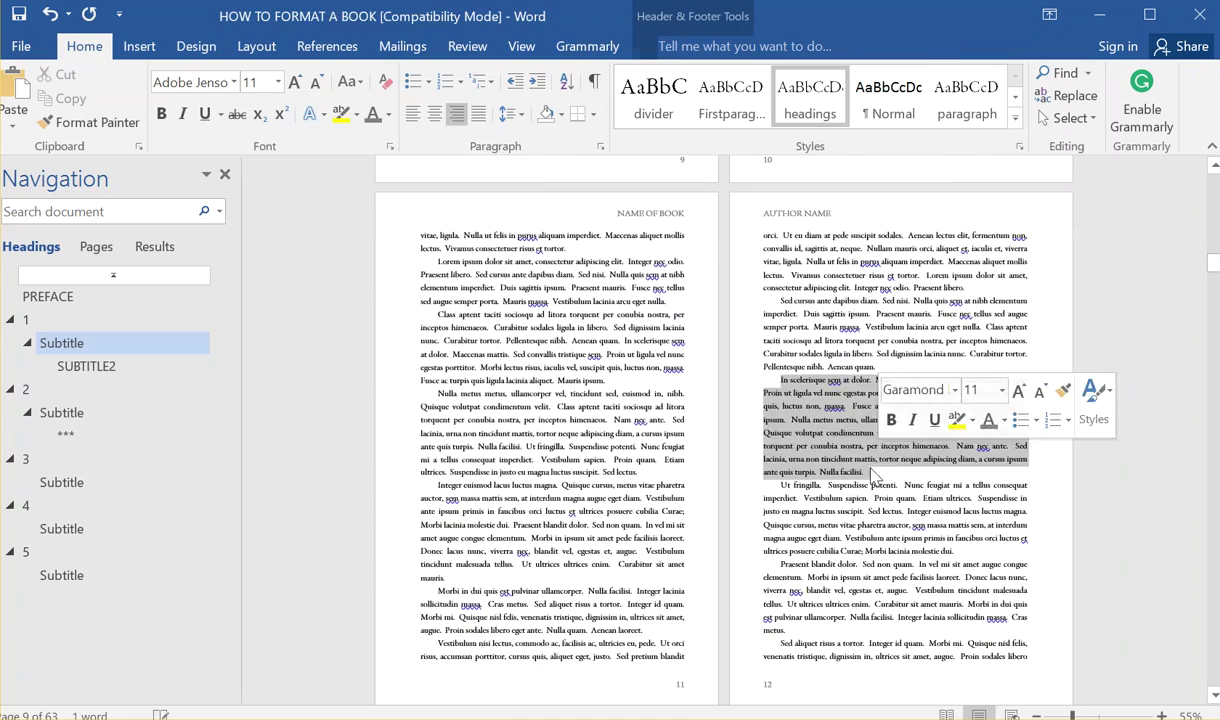
scroll(762, 533, "down", 2)
scroll(762, 533, "up", 5)
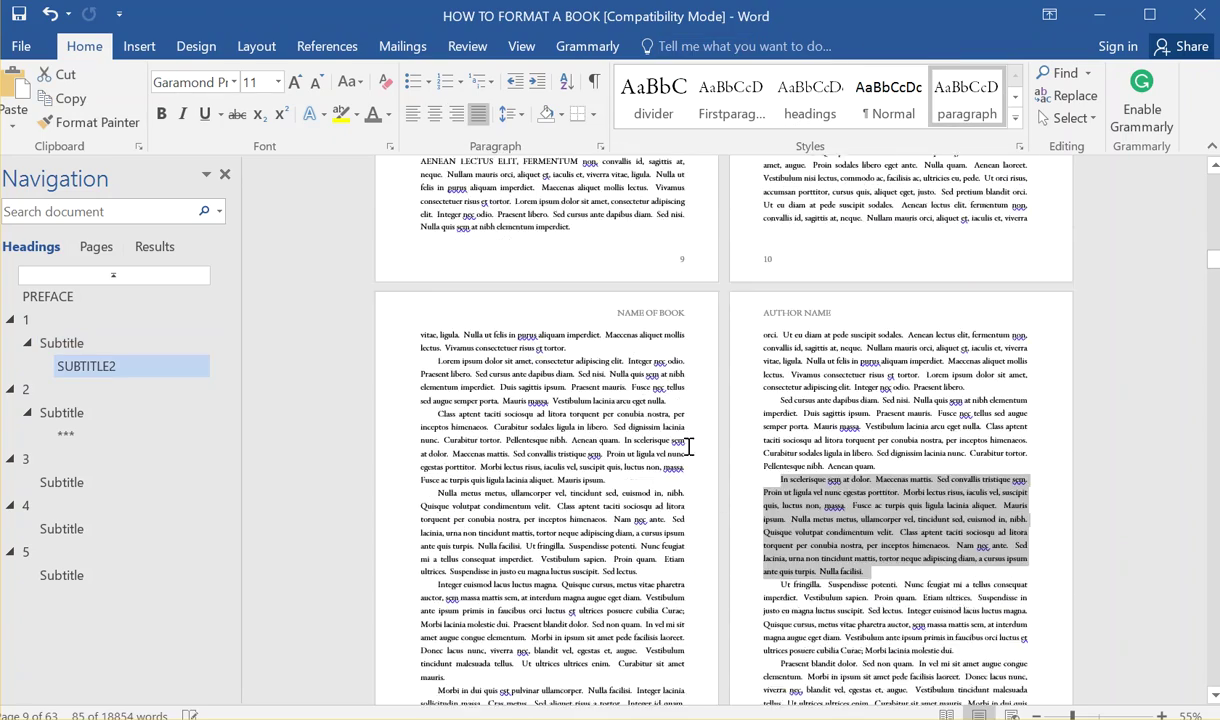
scroll(674, 450, "up", 3)
scroll(658, 453, "up", 2)
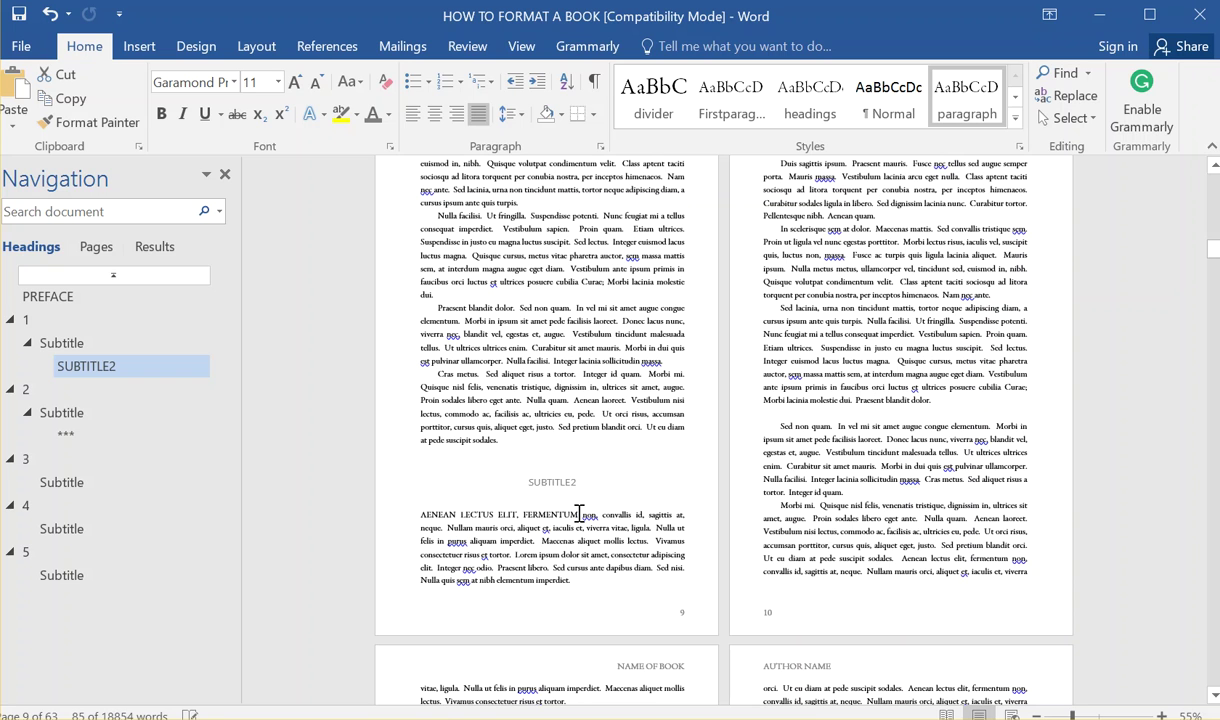
left_click_drag(563, 511, 395, 512)
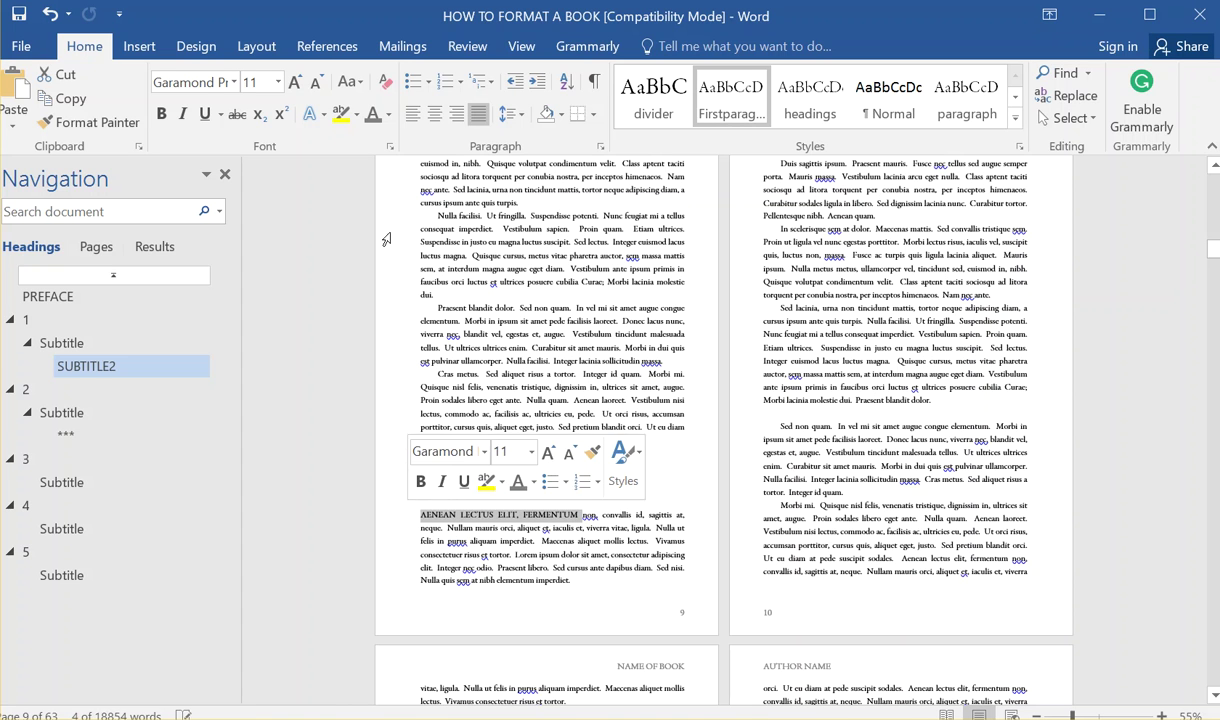
left_click(348, 81)
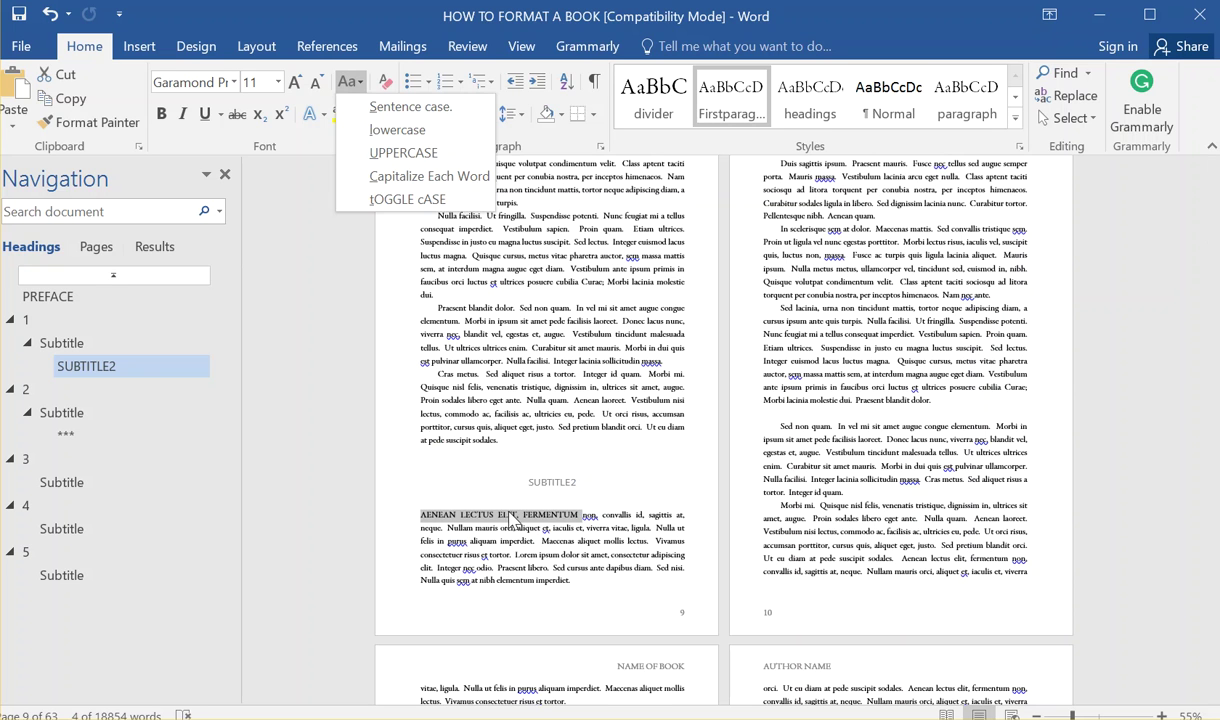
left_click(428, 155)
Step: Apply the Firstparagraph style to chapter 5's first body paragraph
scroll(556, 312, "up", 15)
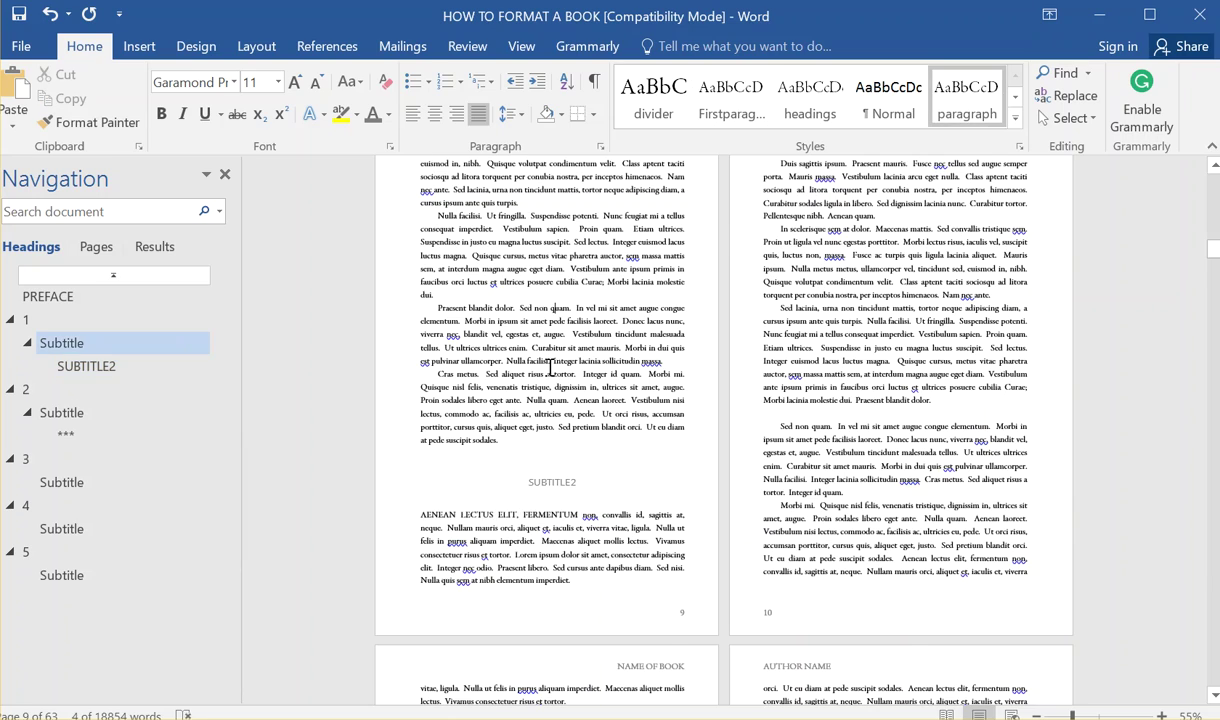
scroll(573, 414, "down", 3)
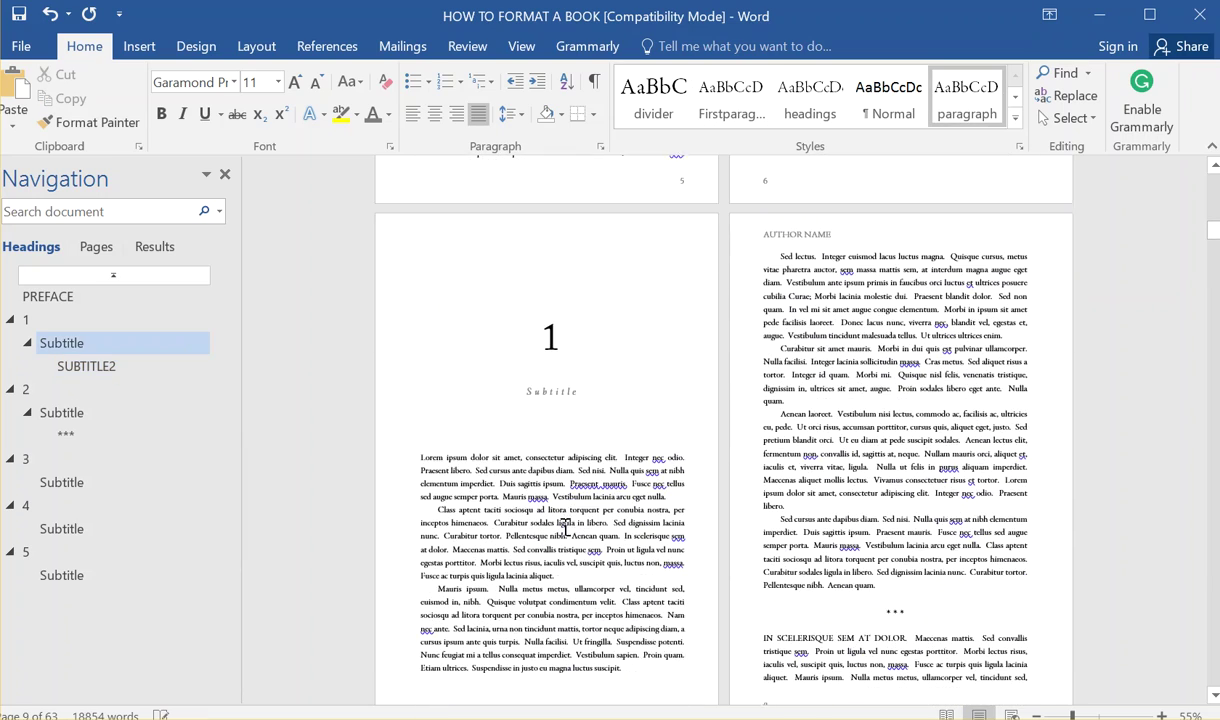
left_click_drag(597, 478, 404, 447)
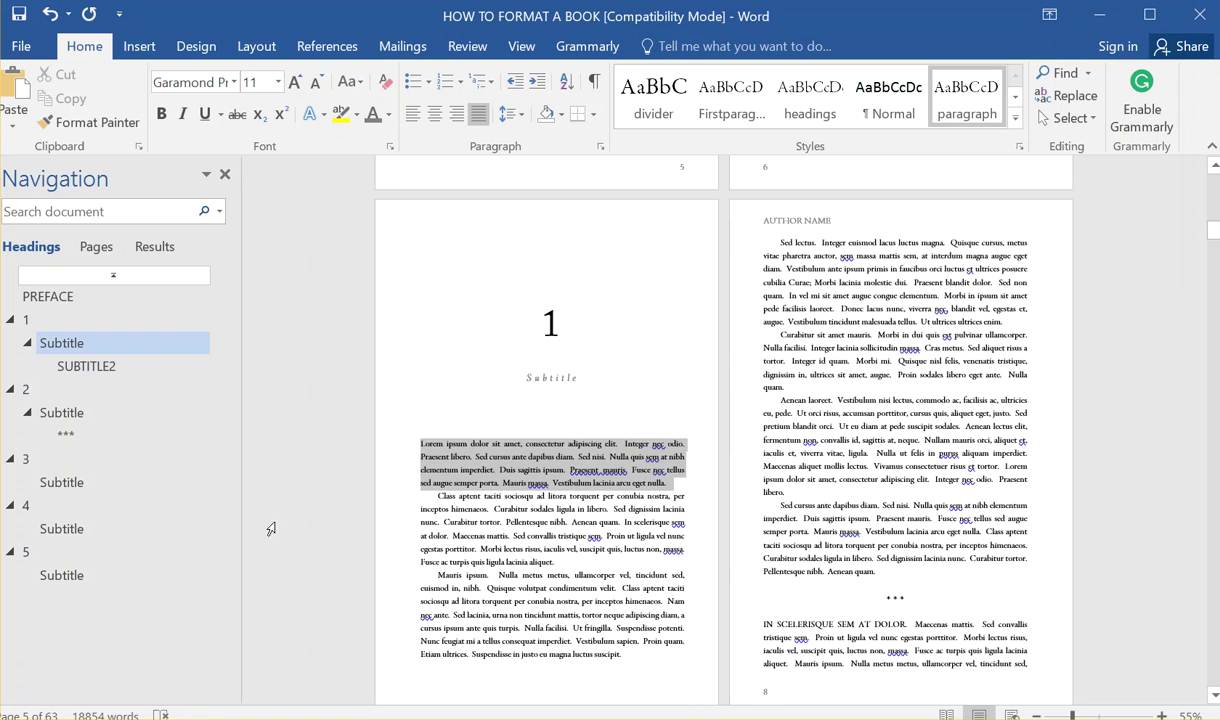
left_click(100, 578)
scroll(867, 372, "up", 2)
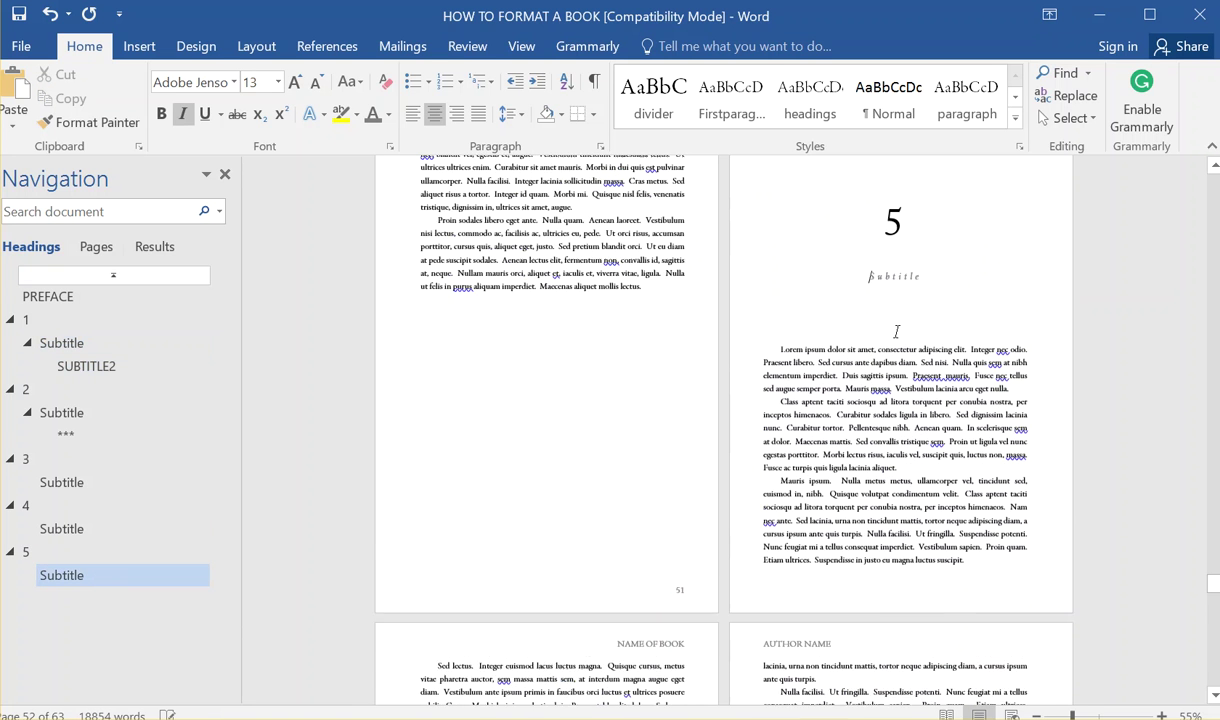
left_click_drag(998, 409, 771, 373)
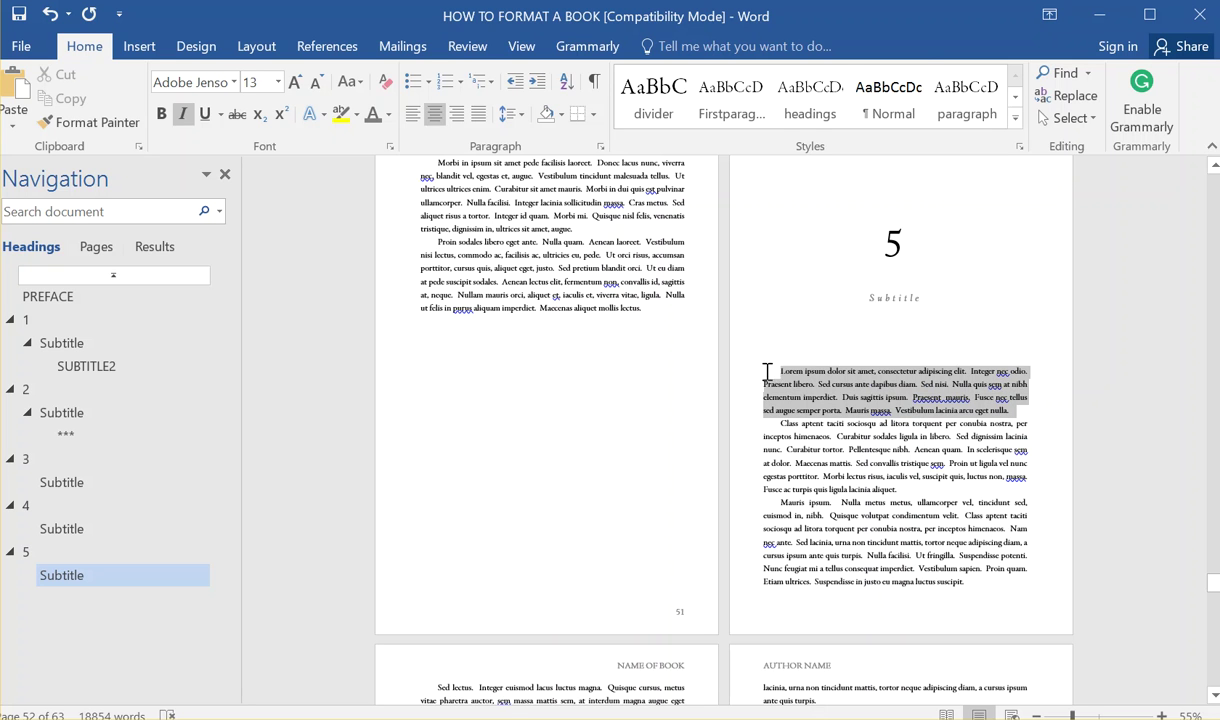
left_click(731, 100)
Step: Check chapter 4's title page, then return to the start of the manuscript
scroll(840, 342, "up", 3)
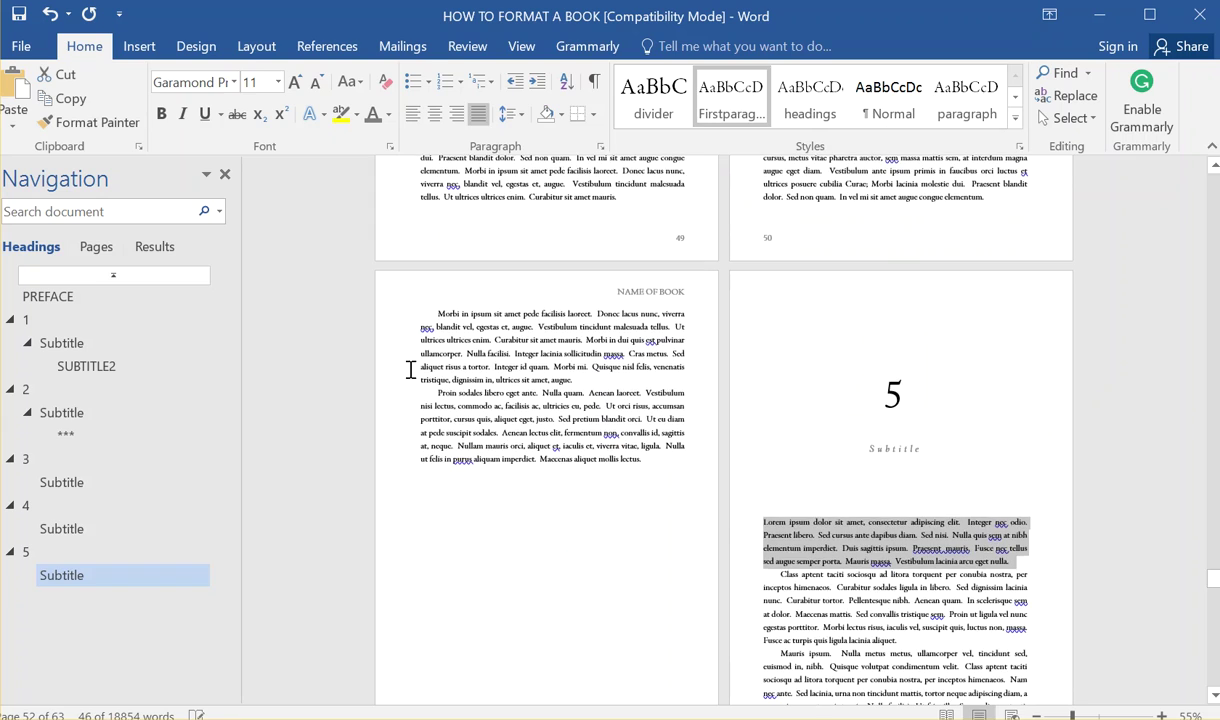
left_click(62, 518)
left_click(60, 506)
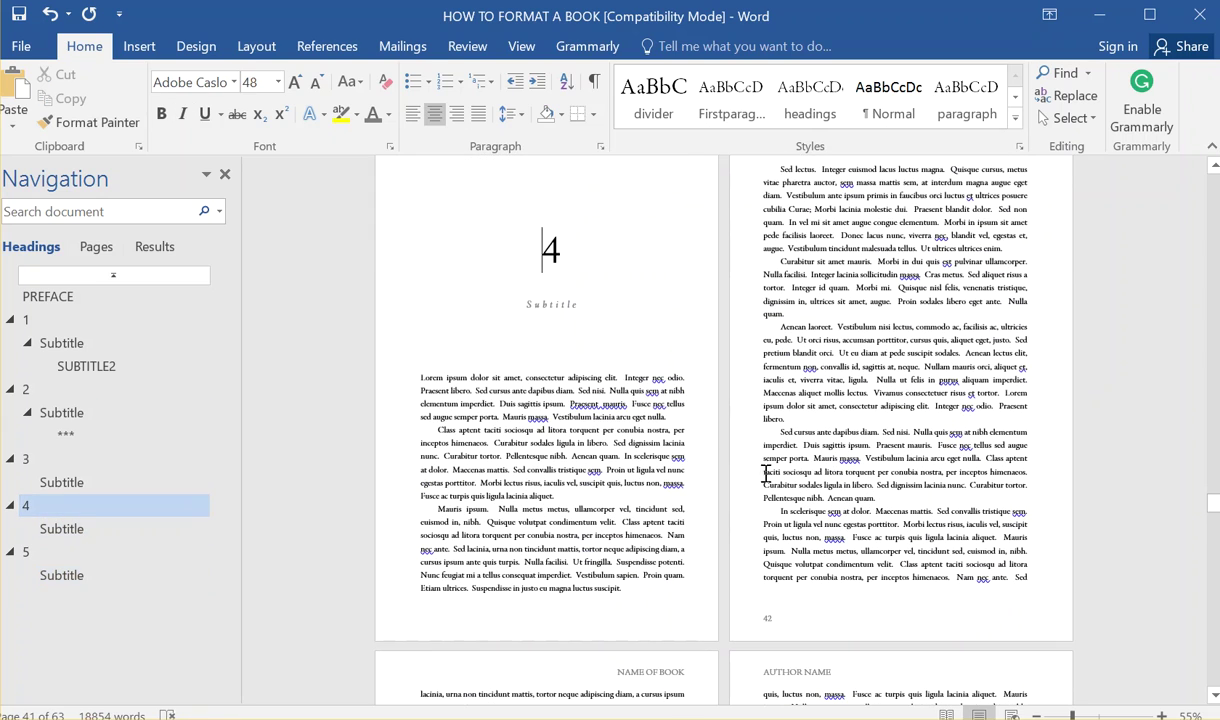
scroll(741, 480, "down", 9)
left_click_drag(1214, 528, 1188, 500)
left_click_drag(1149, 232, 1180, 185)
scroll(759, 451, "down", 5)
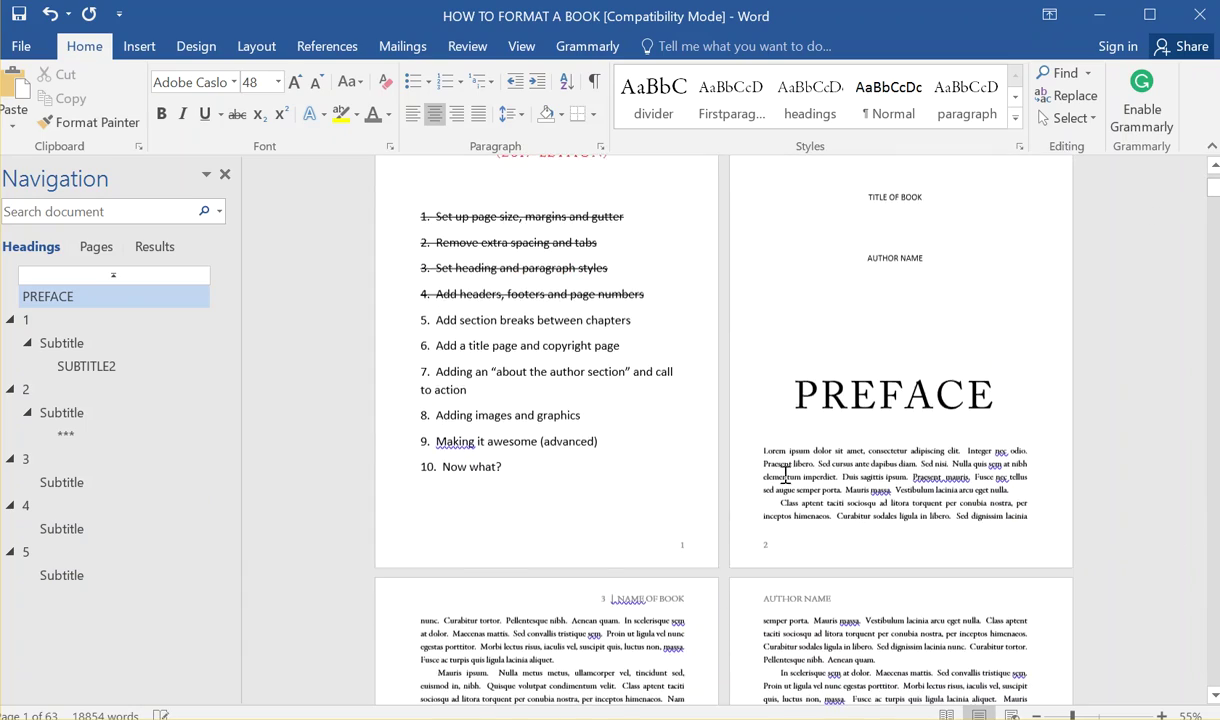
scroll(636, 556, "down", 12)
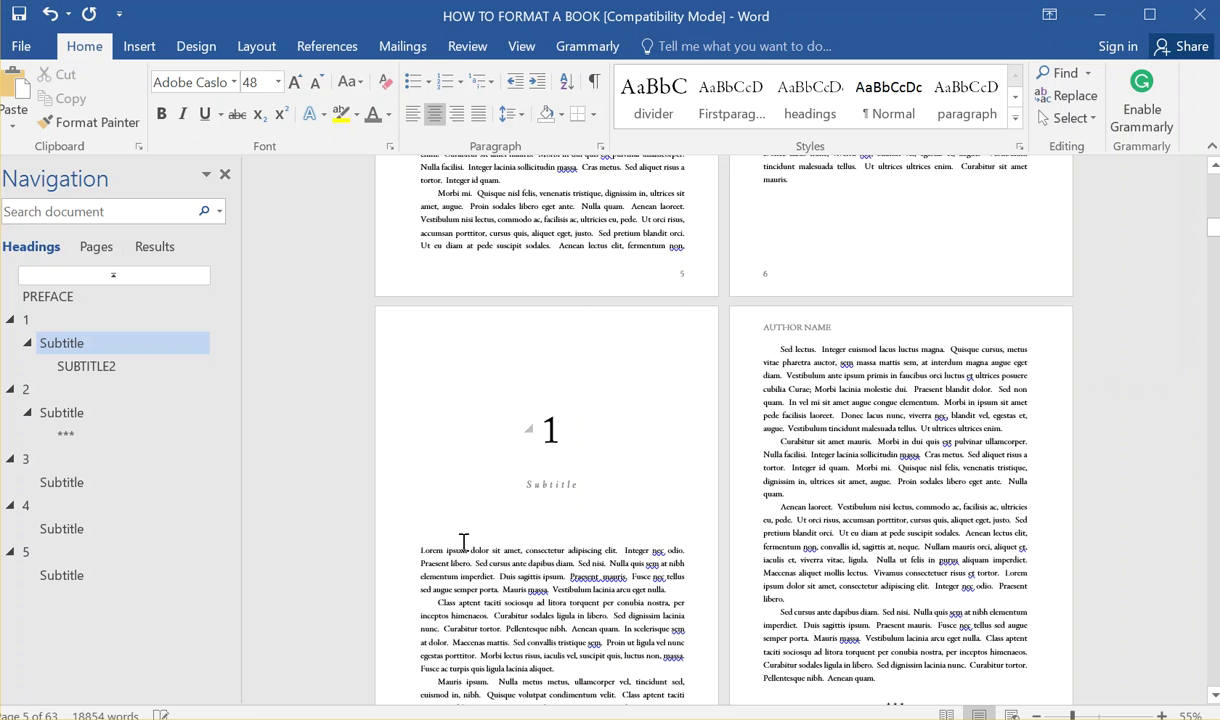
scroll(475, 540, "down", 1)
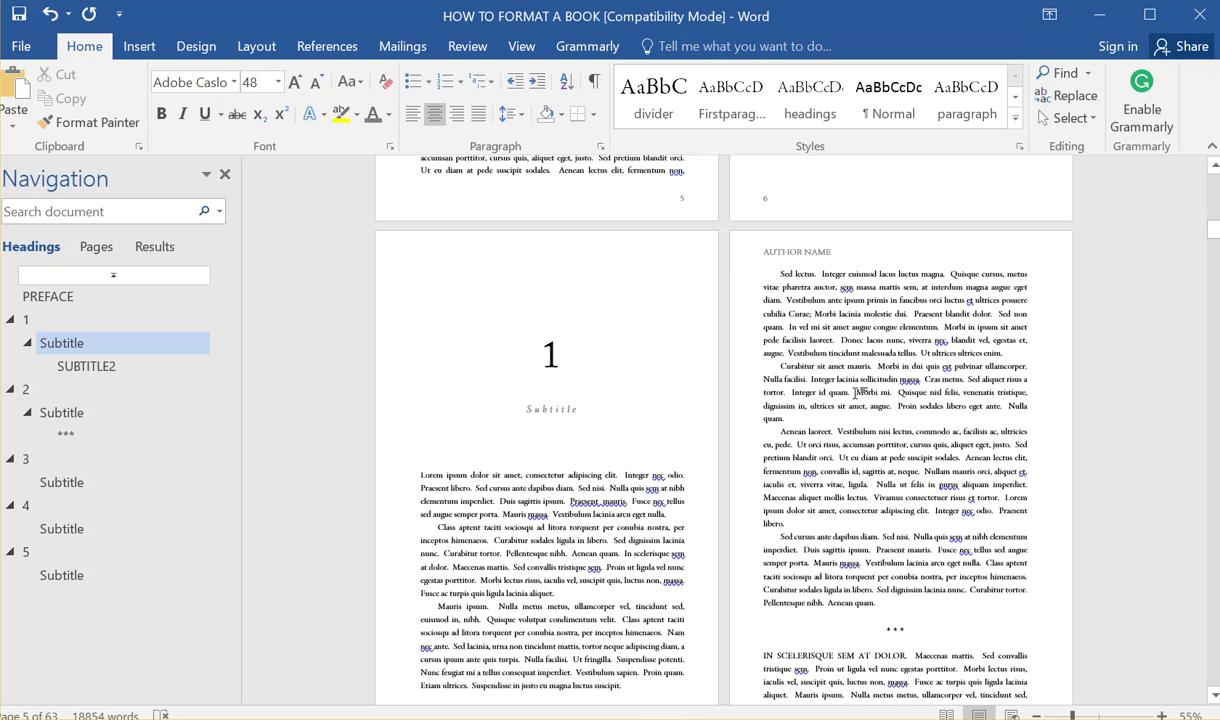
scroll(810, 372, "up", 10)
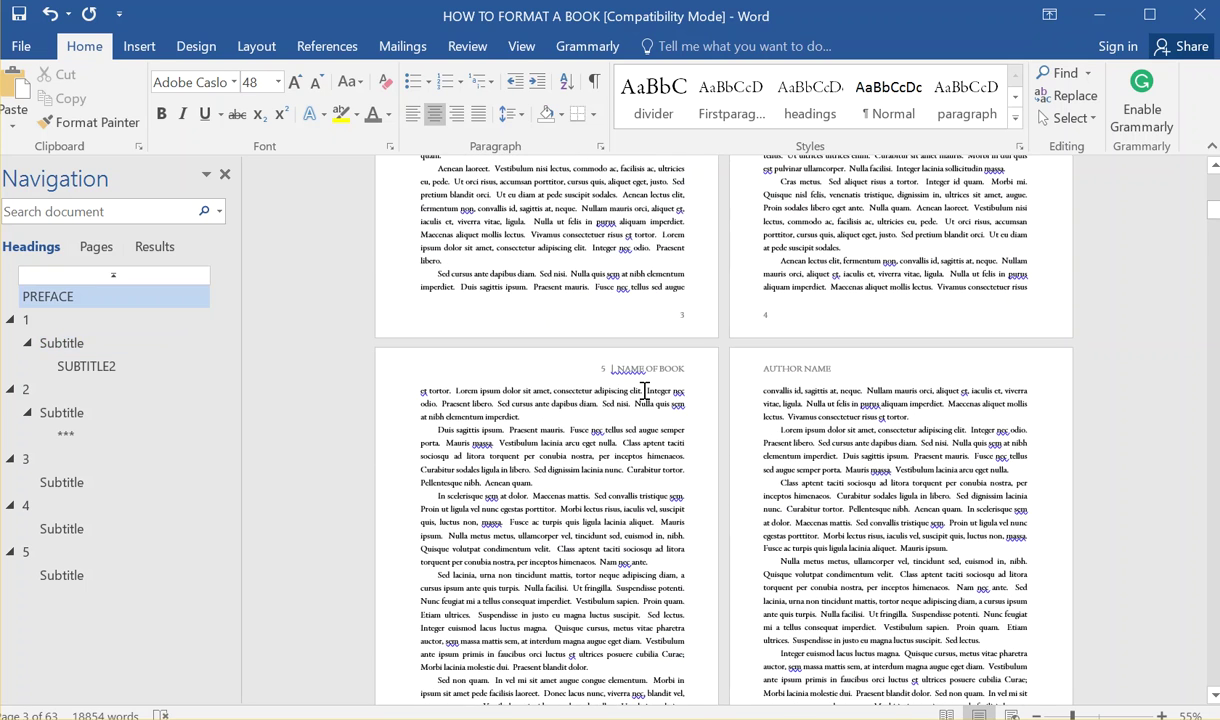